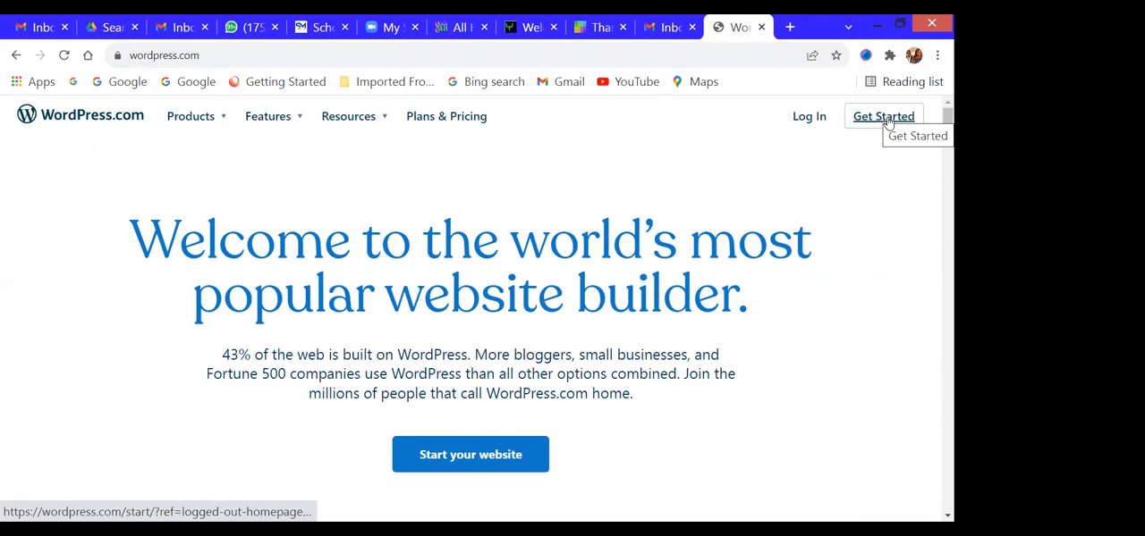
- Start a WordPress.com sign-up and create the account through Google with the Gmail account listed last
{"action": "left_click", "coordinate": [887, 121]}
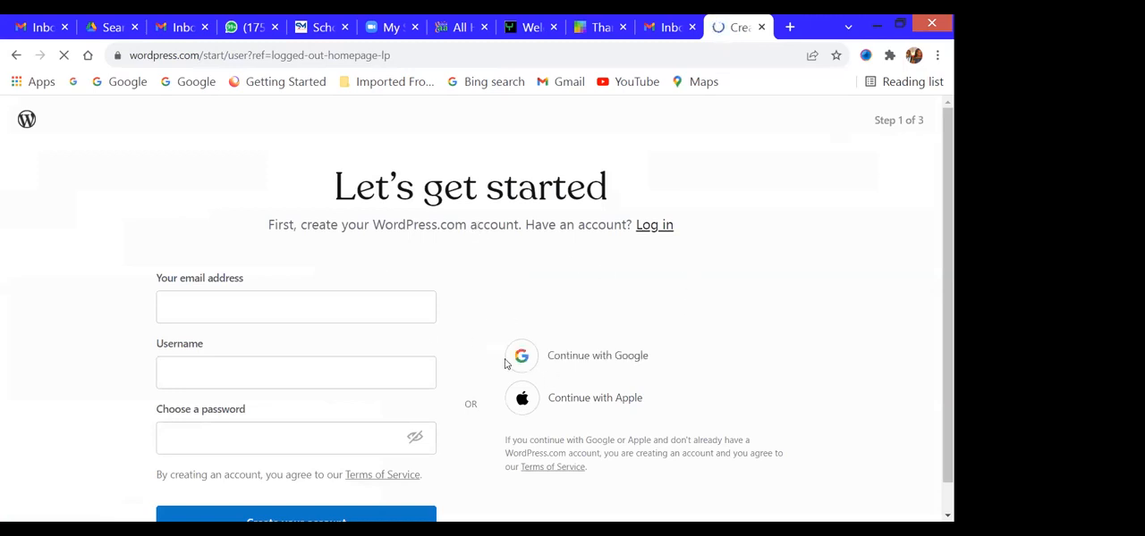
{"action": "left_click", "coordinate": [197, 303]}
{"action": "left_click", "coordinate": [145, 236]}
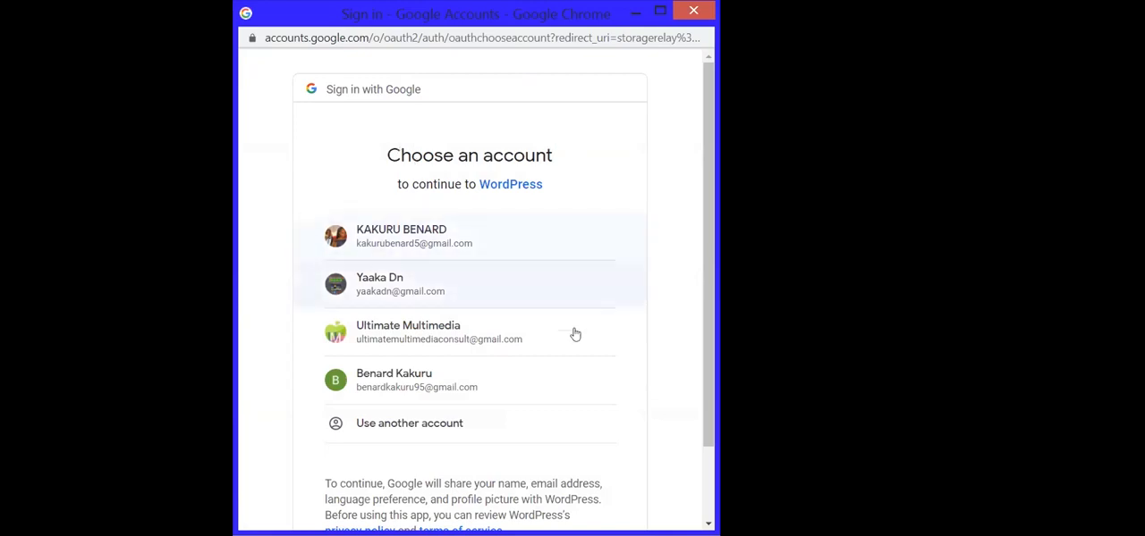
{"action": "left_click", "coordinate": [385, 386]}
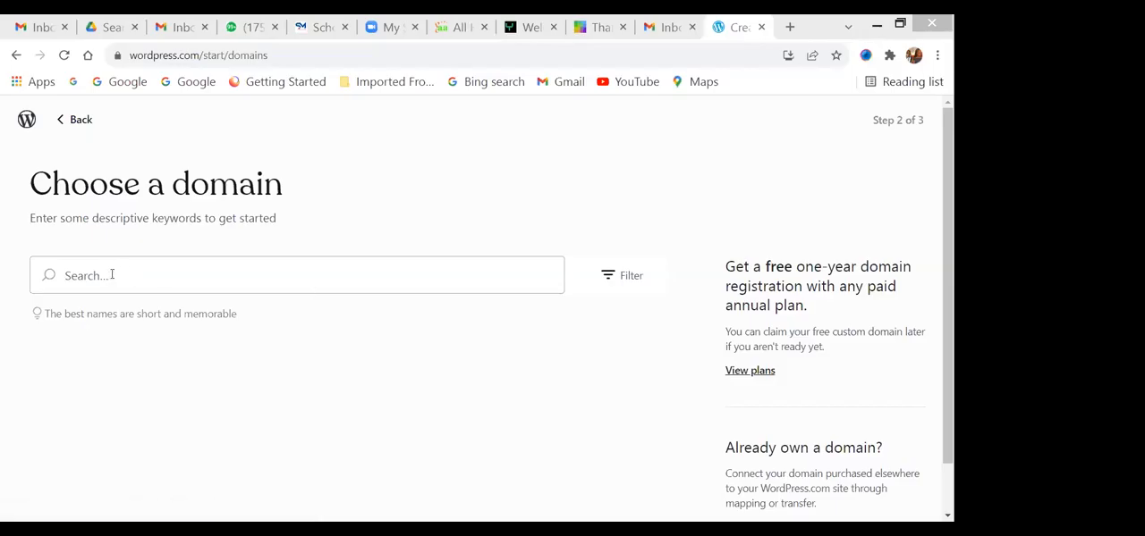
- Search for the domain keyword "Onlinenews" and select the free onlinenews820682475.wordpress.com address
{"action": "left_click", "coordinate": [112, 275]}
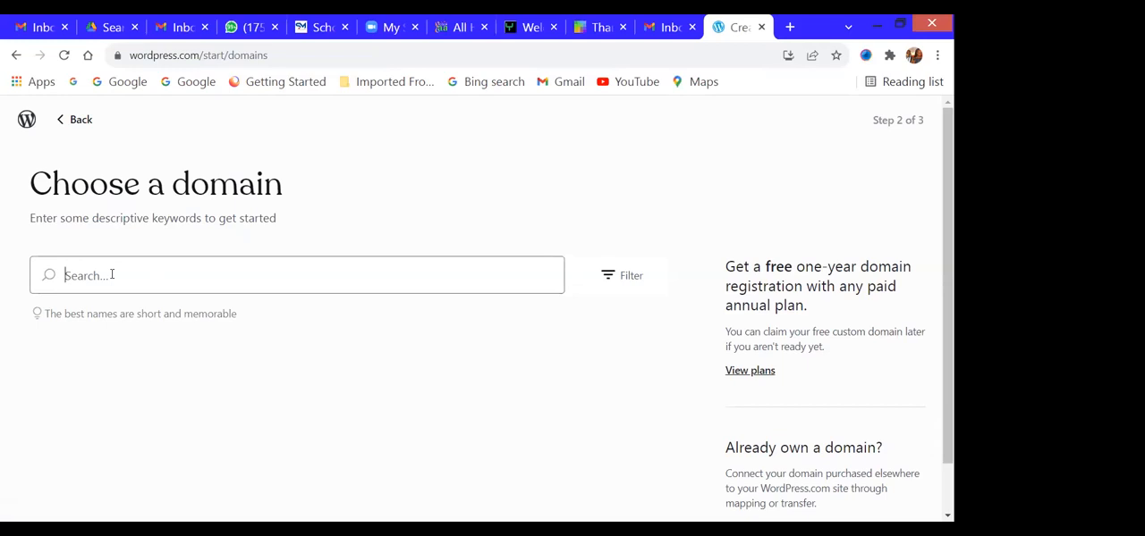
{"action": "type", "text": "Online"}
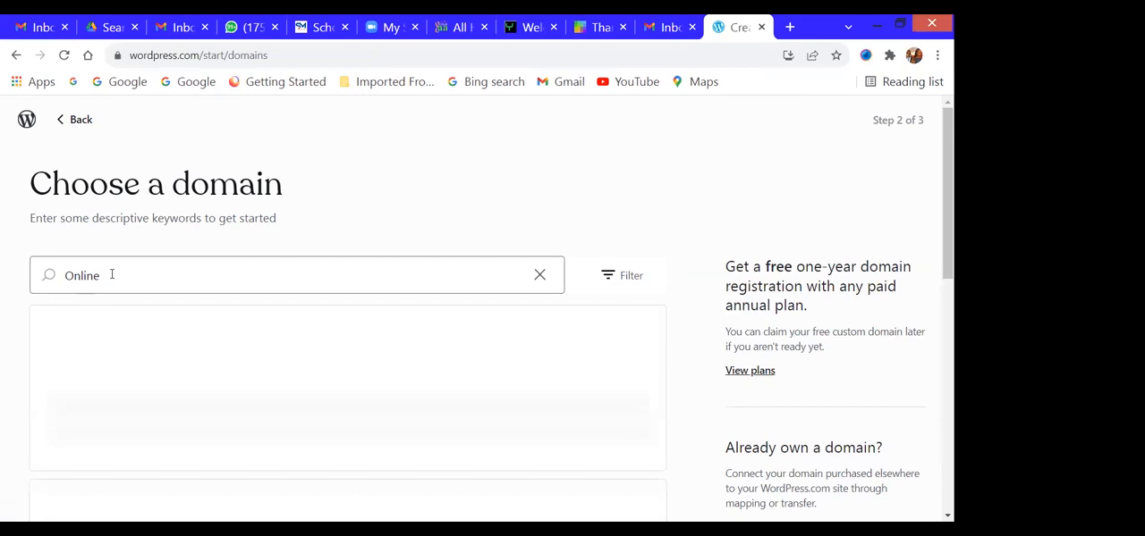
{"action": "type", "text": "news"}
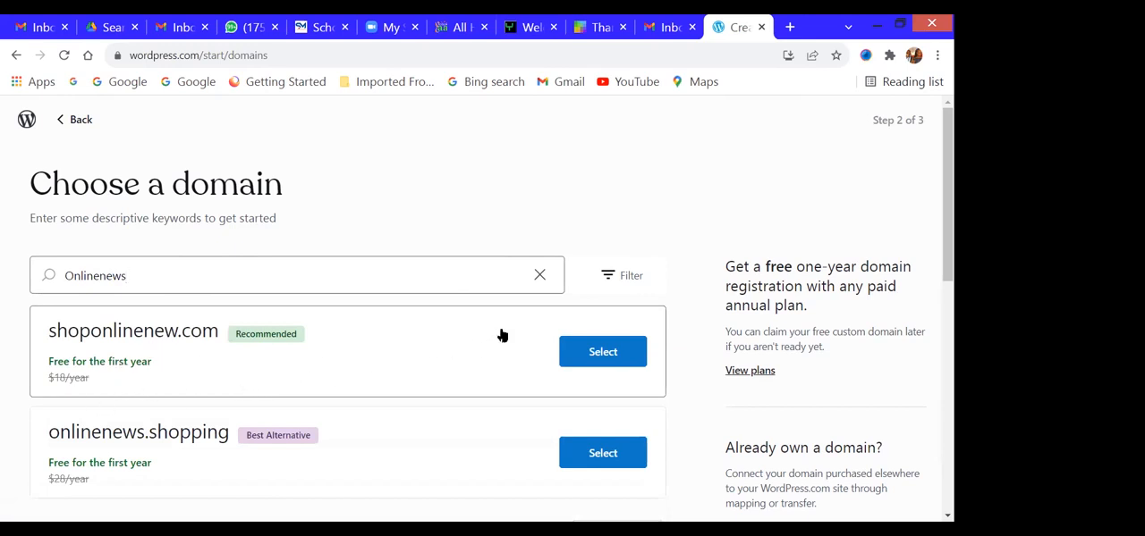
{"action": "scroll", "coordinate": [360, 394], "scroll_direction": "down", "scroll_amount": 1}
{"action": "scroll", "coordinate": [361, 394], "scroll_direction": "down", "scroll_amount": 2}
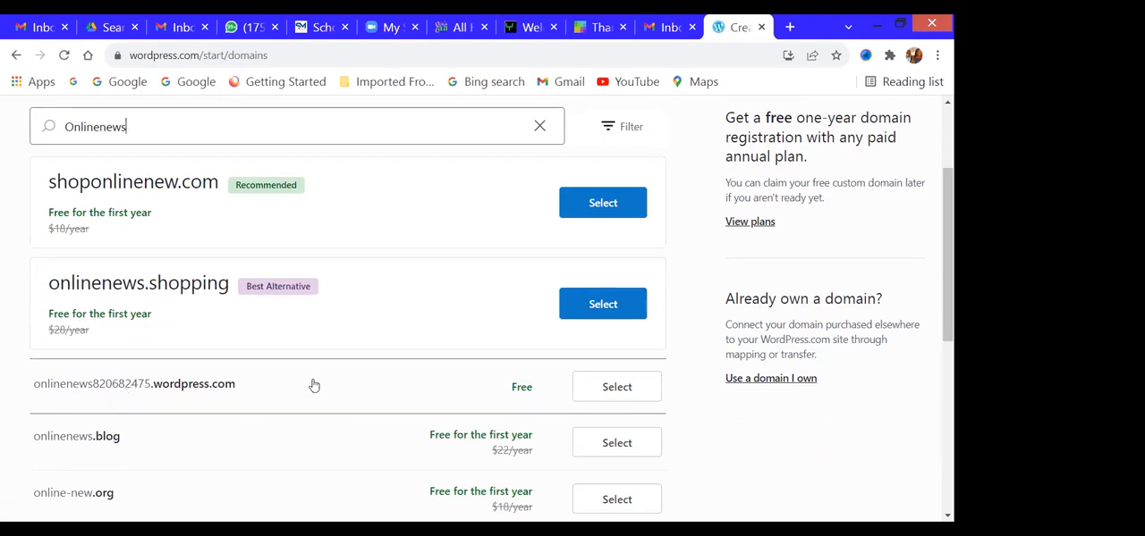
{"action": "left_click", "coordinate": [616, 387]}
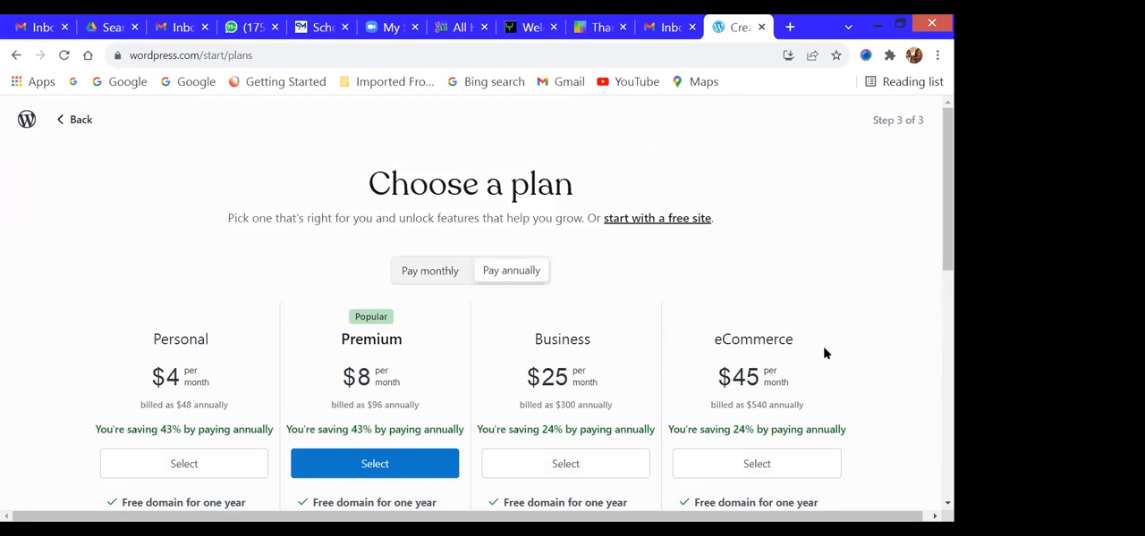
- Start with a free site, choose the Write path, and skip the blog naming and first-post suggestions to reach My Home
{"action": "left_click", "coordinate": [649, 224]}
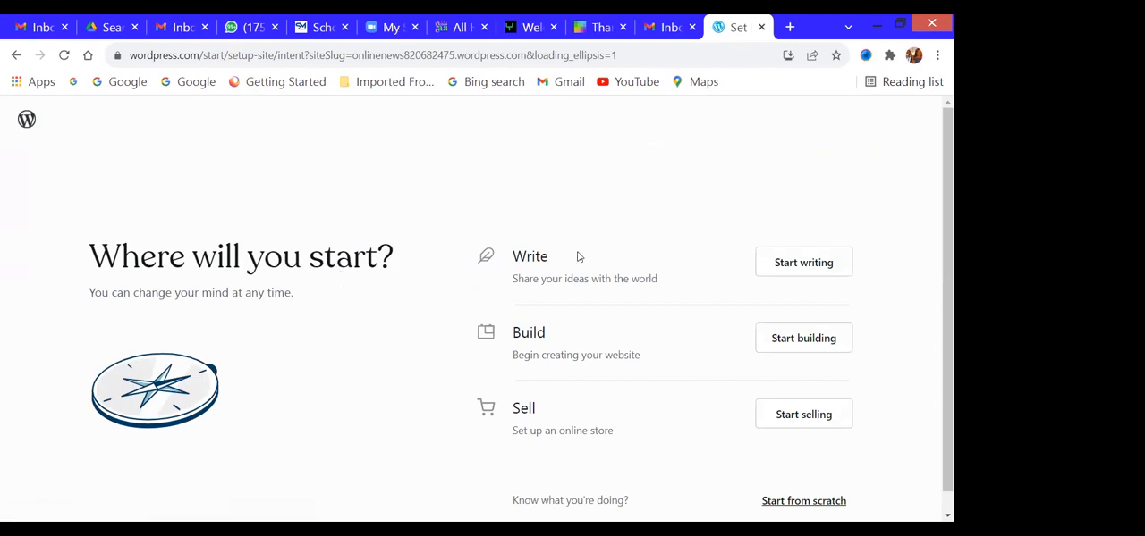
{"action": "left_click", "coordinate": [808, 263]}
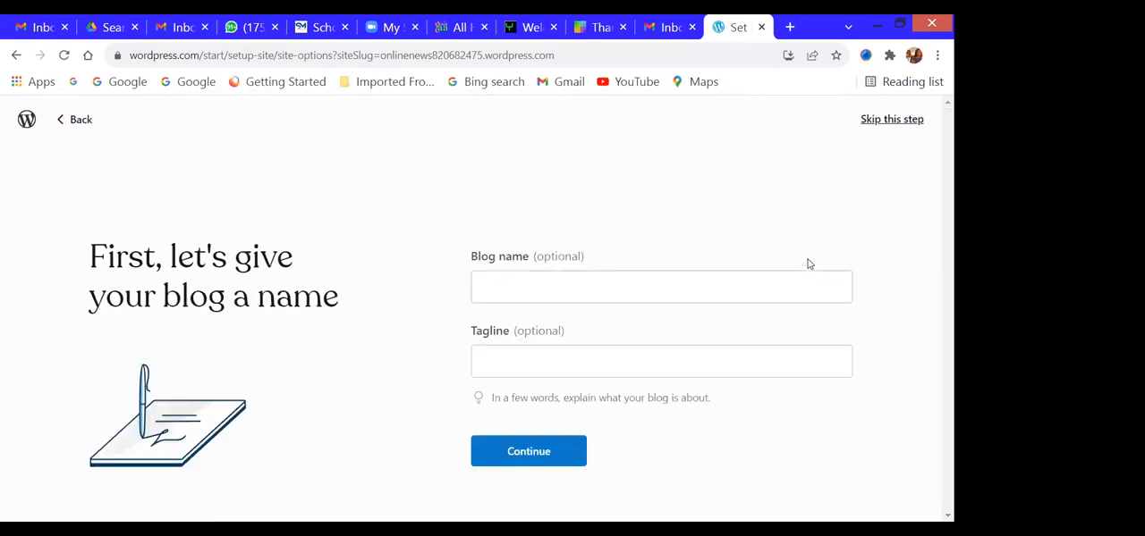
{"action": "left_click", "coordinate": [891, 120]}
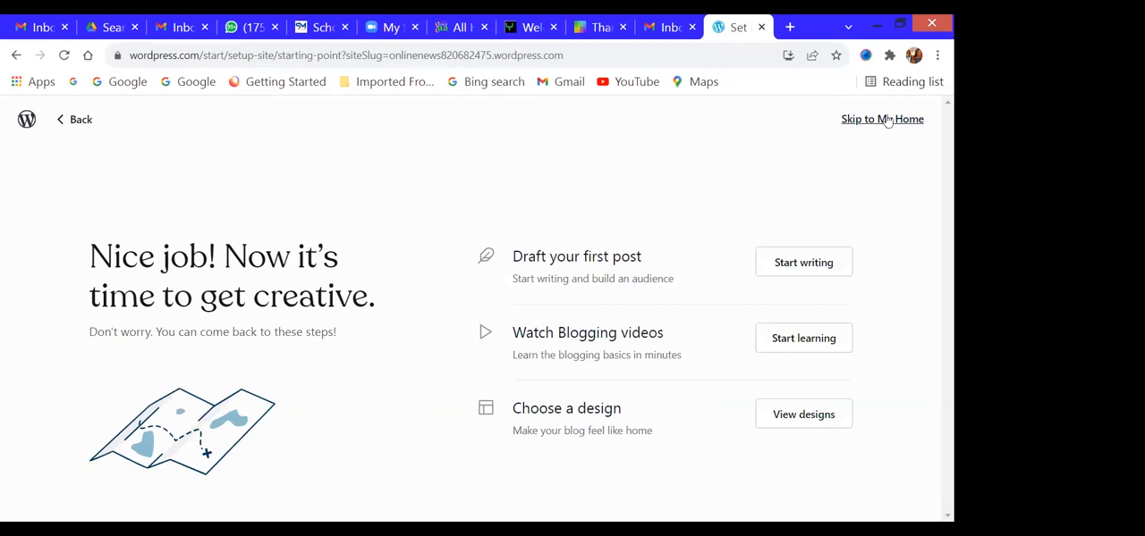
{"action": "left_click", "coordinate": [885, 119]}
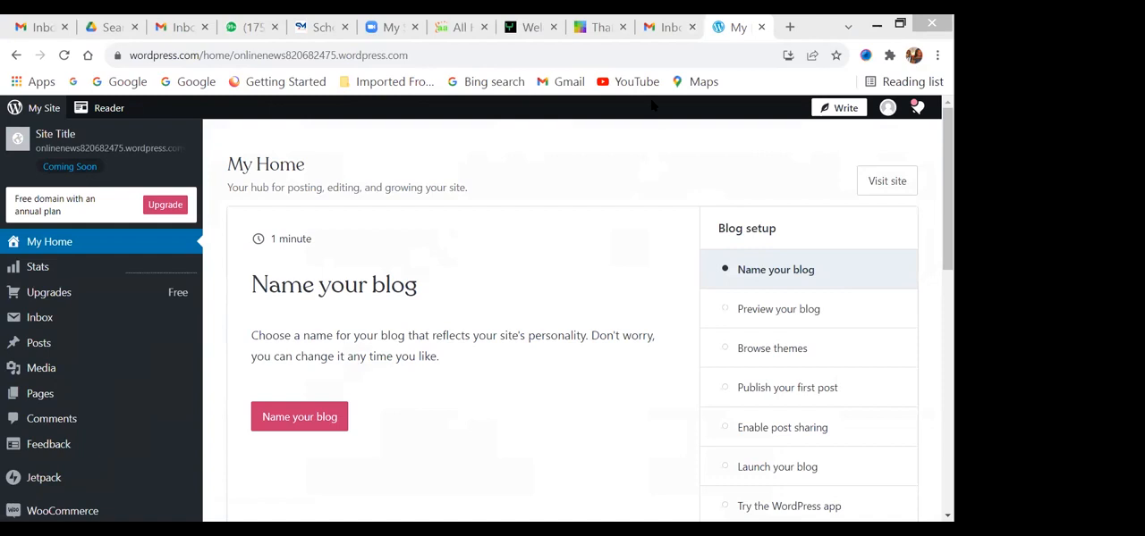
- Switch to the Gmail inbox, refresh it, and read the earlier "Welcome to WordPress.com" email through to its login link
{"action": "key", "text": "ctrl+shift+Tab"}
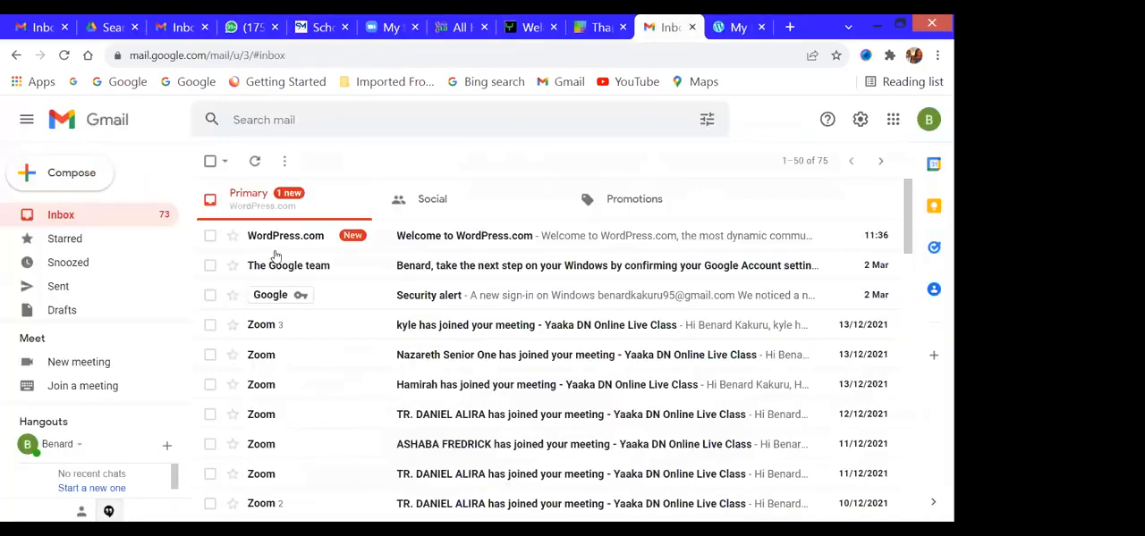
{"action": "left_click", "coordinate": [254, 161]}
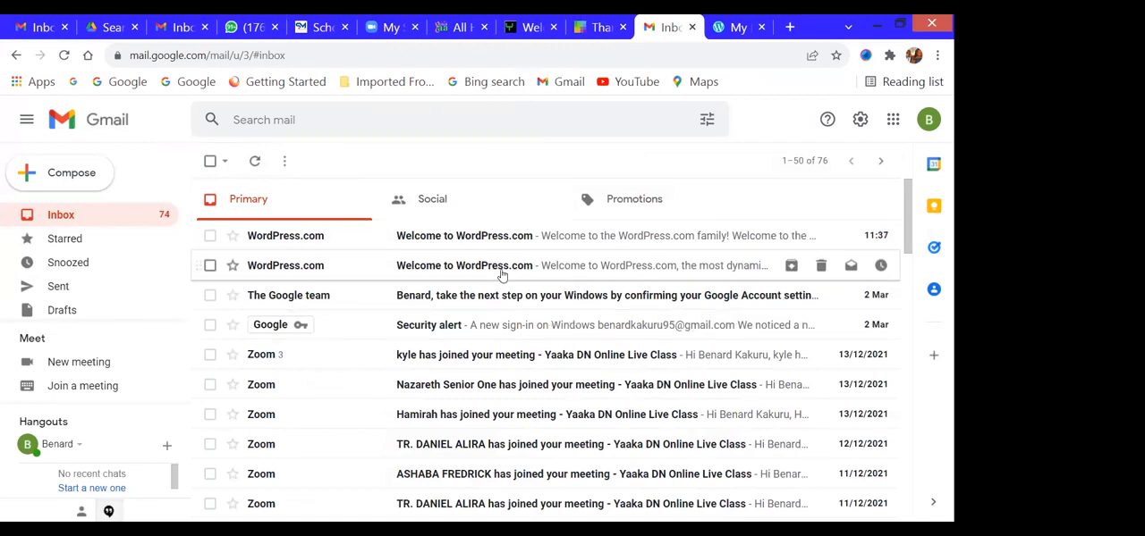
{"action": "left_click", "coordinate": [502, 266]}
{"action": "scroll", "coordinate": [503, 278], "scroll_direction": "down", "scroll_amount": 1}
{"action": "scroll", "coordinate": [503, 277], "scroll_direction": "down", "scroll_amount": 2}
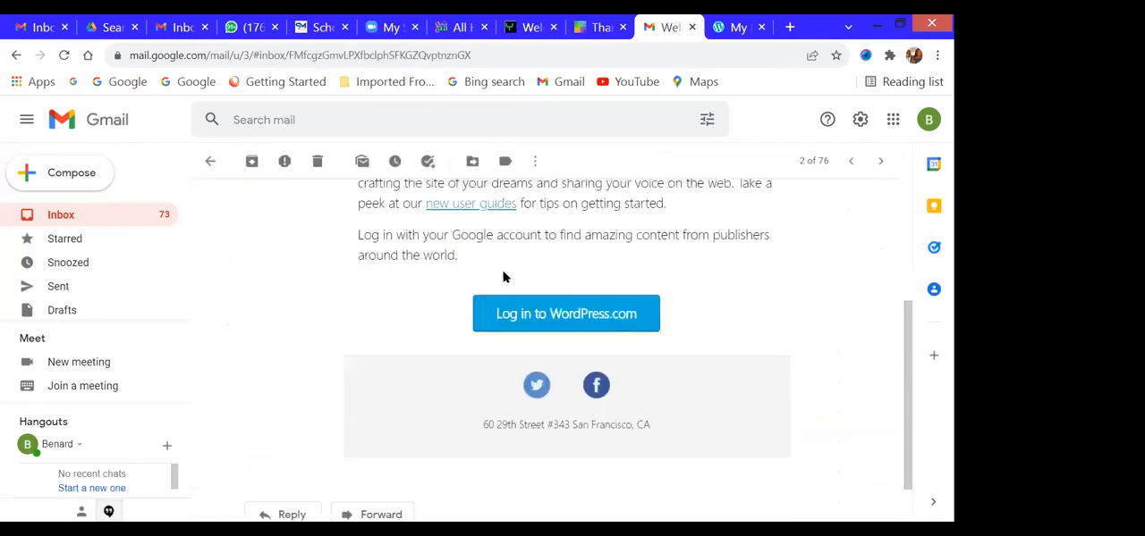
{"action": "scroll", "coordinate": [521, 334], "scroll_direction": "up", "scroll_amount": 1}
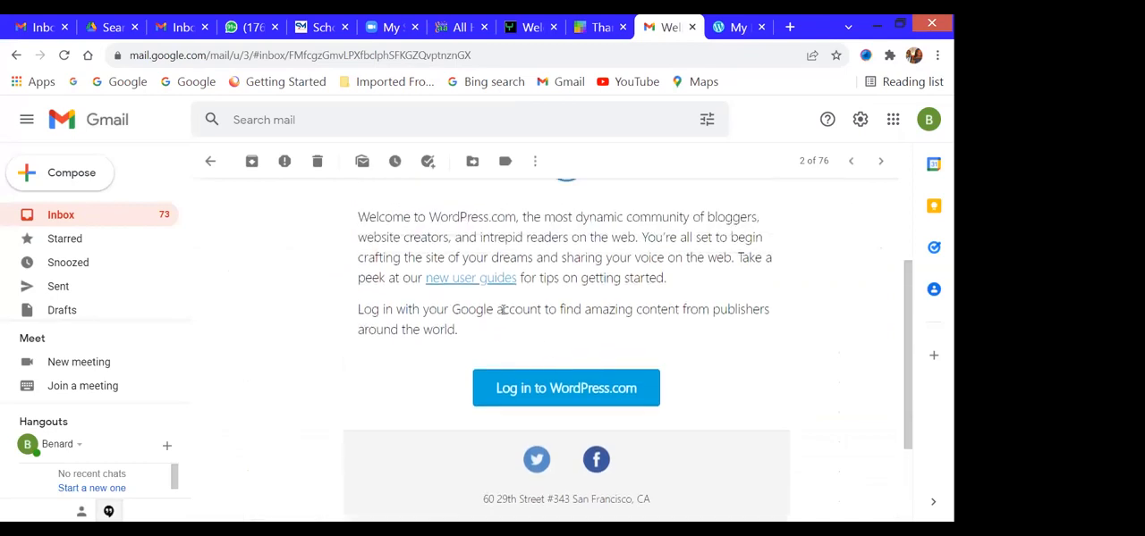
- Follow the email's WordPress.com login link, then close the Reader page and return to the site's My Home page
{"action": "left_click", "coordinate": [558, 397]}
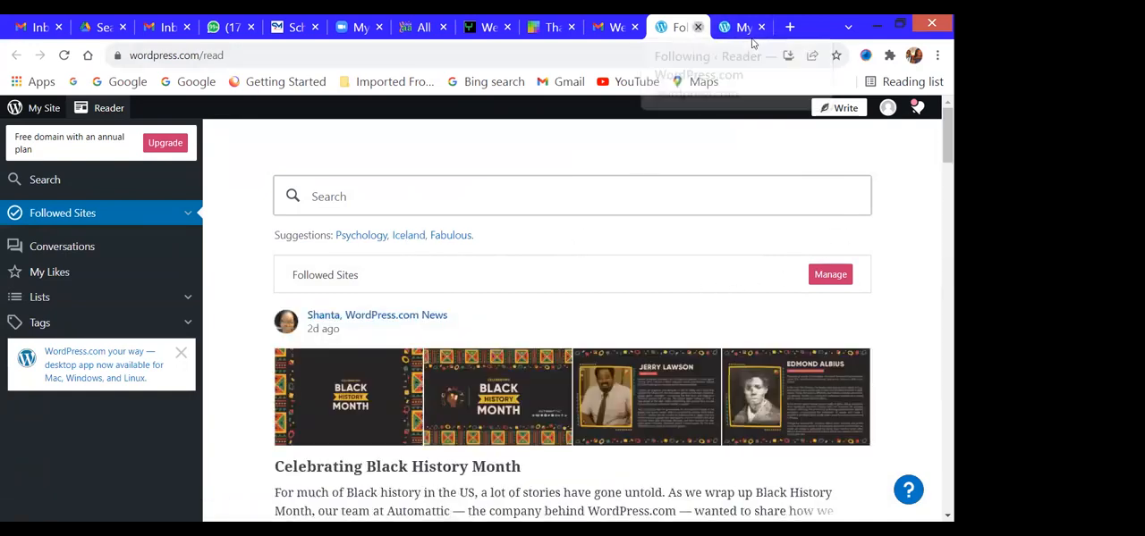
{"action": "left_click", "coordinate": [697, 27]}
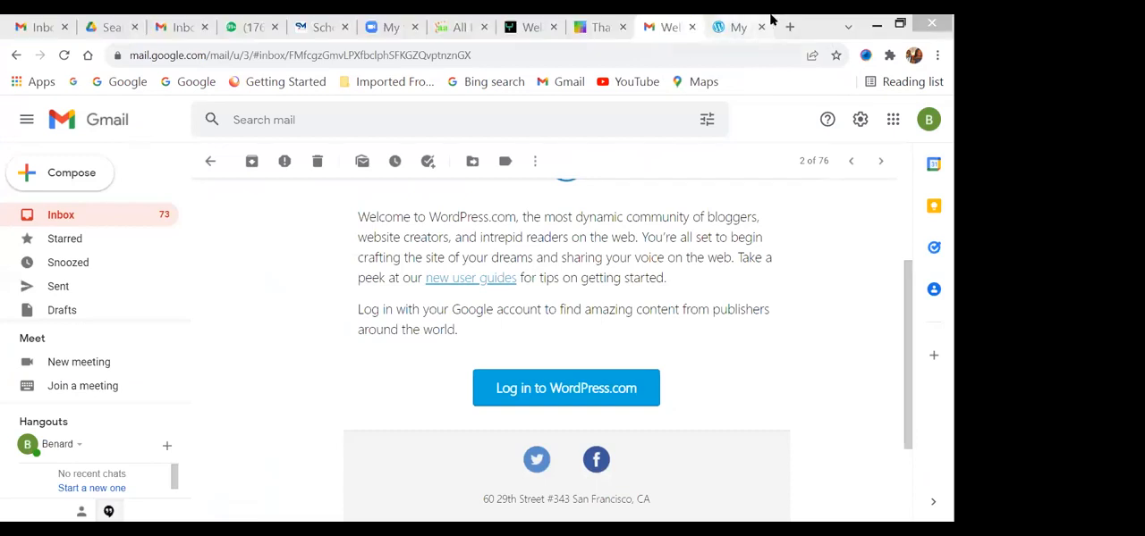
{"action": "left_click", "coordinate": [771, 19]}
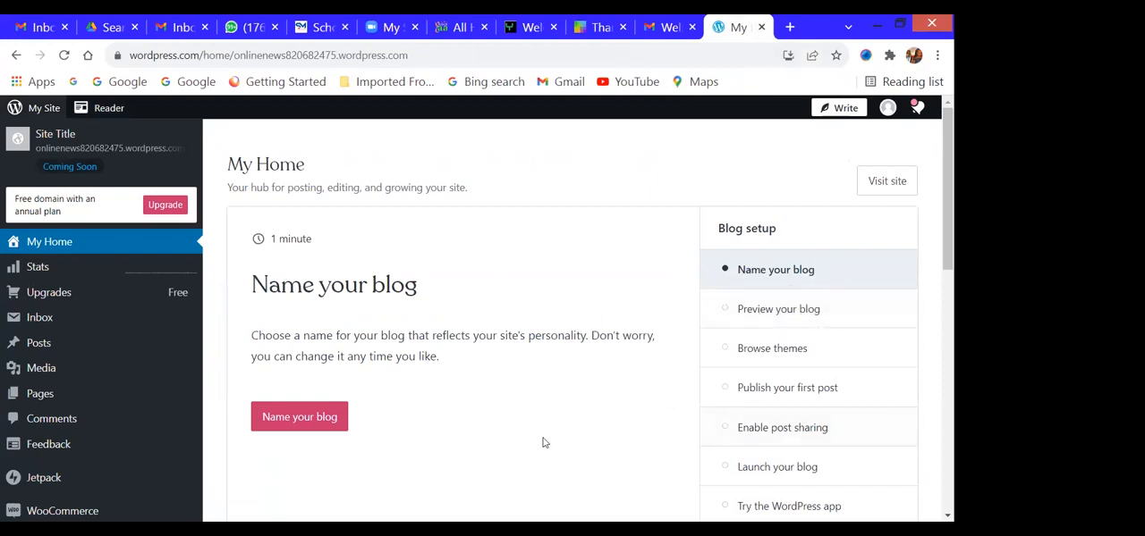
- Open the blog naming settings from the setup checklist and set the site title to "ONLINE NEWS"
{"action": "left_click", "coordinate": [308, 423]}
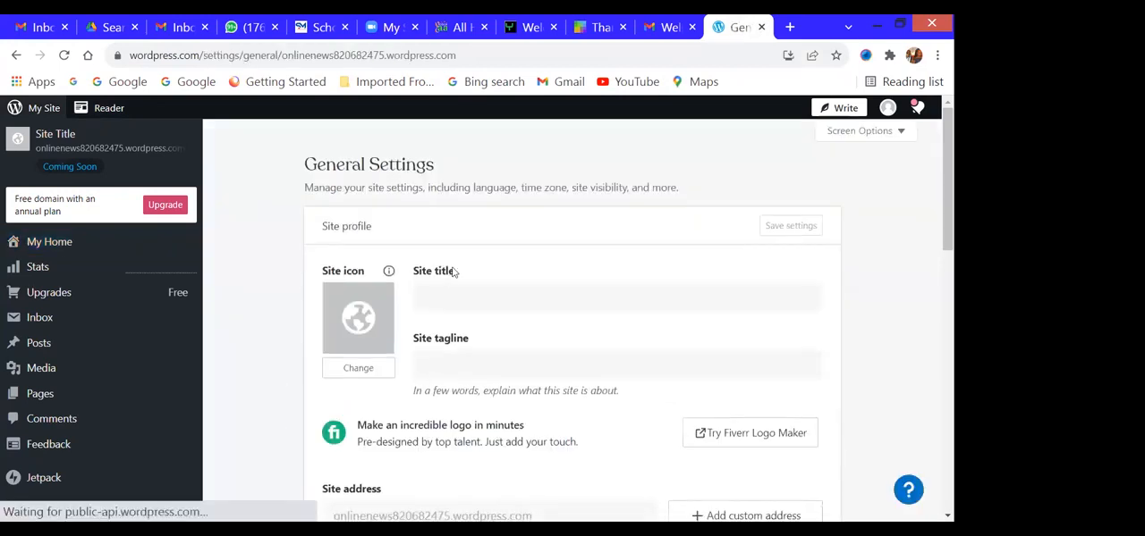
{"action": "left_click", "coordinate": [452, 296]}
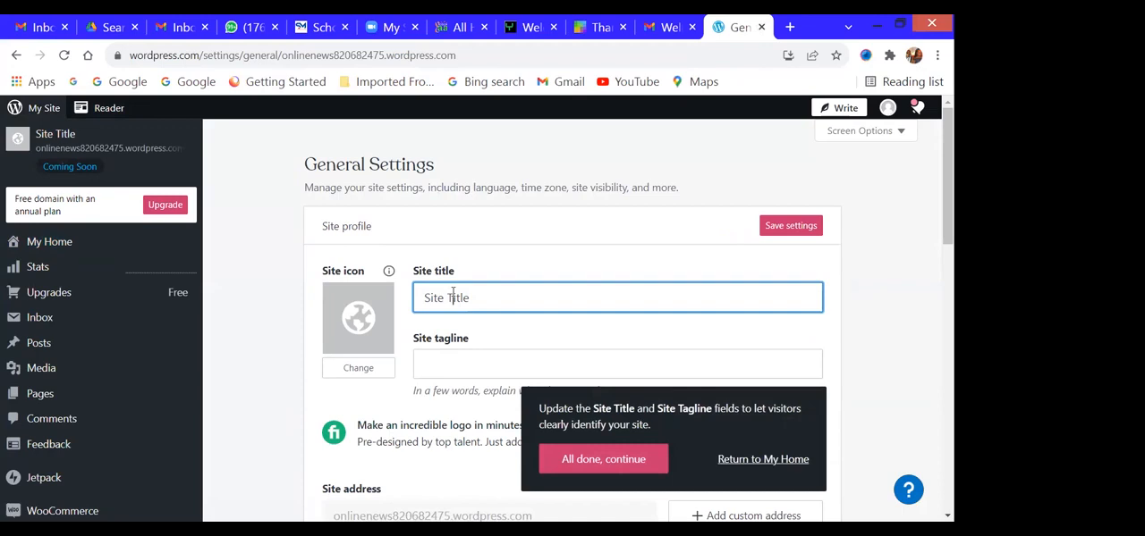
{"action": "left_click_drag", "start_coordinate": [471, 298], "coordinate": [414, 298]}
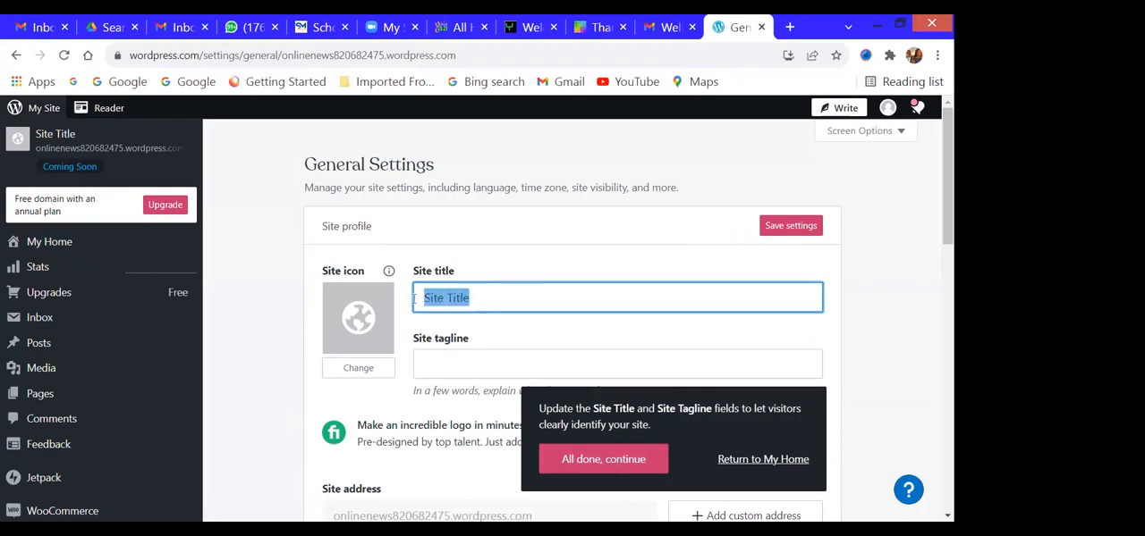
{"action": "type", "text": "ONLIN"}
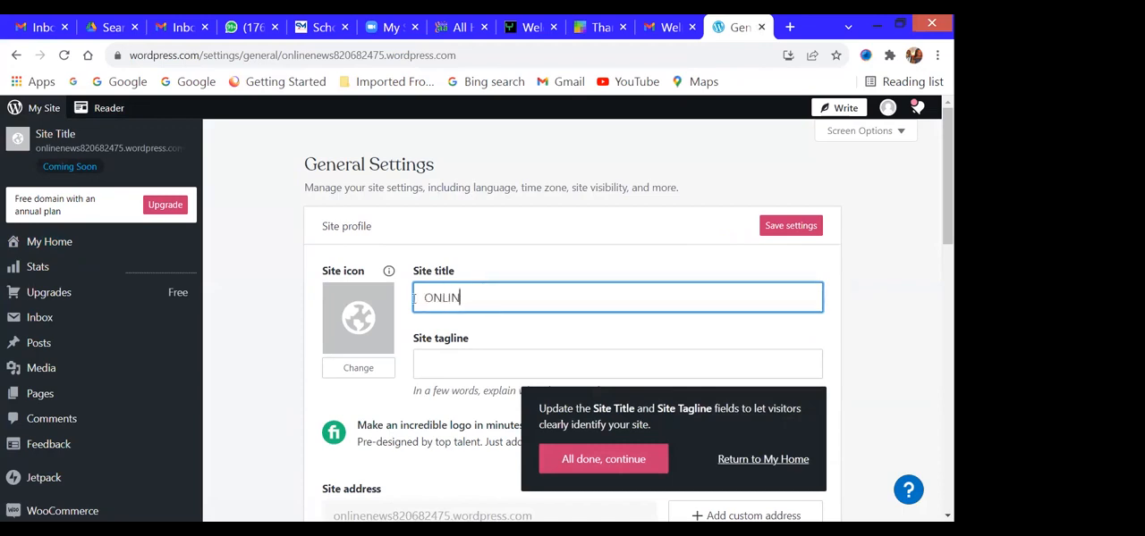
{"action": "type", "text": "E NEWS"}
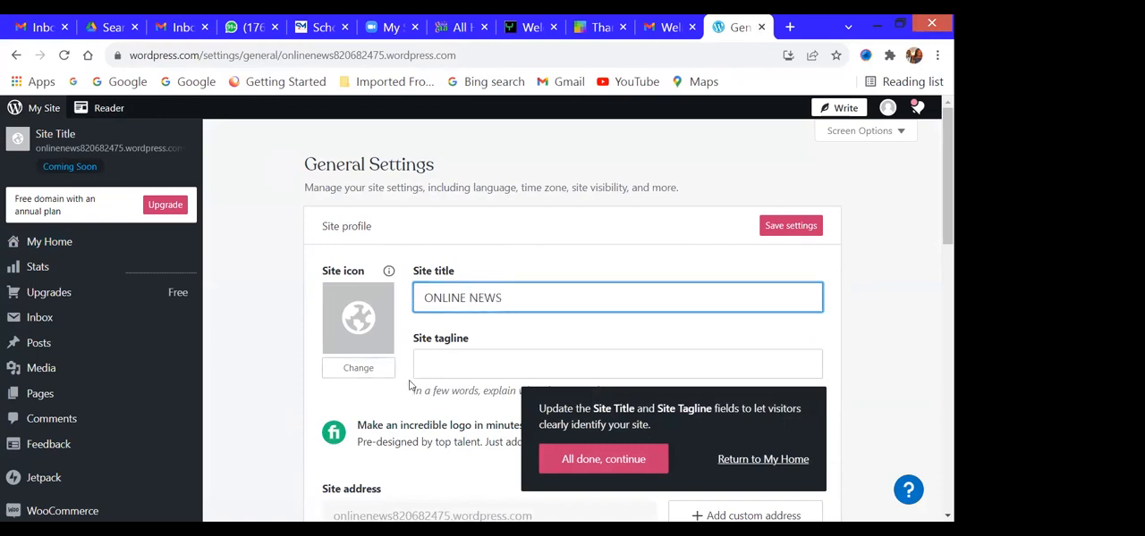
- Set the site tagline to "News any time any where!"
{"action": "left_click", "coordinate": [434, 369]}
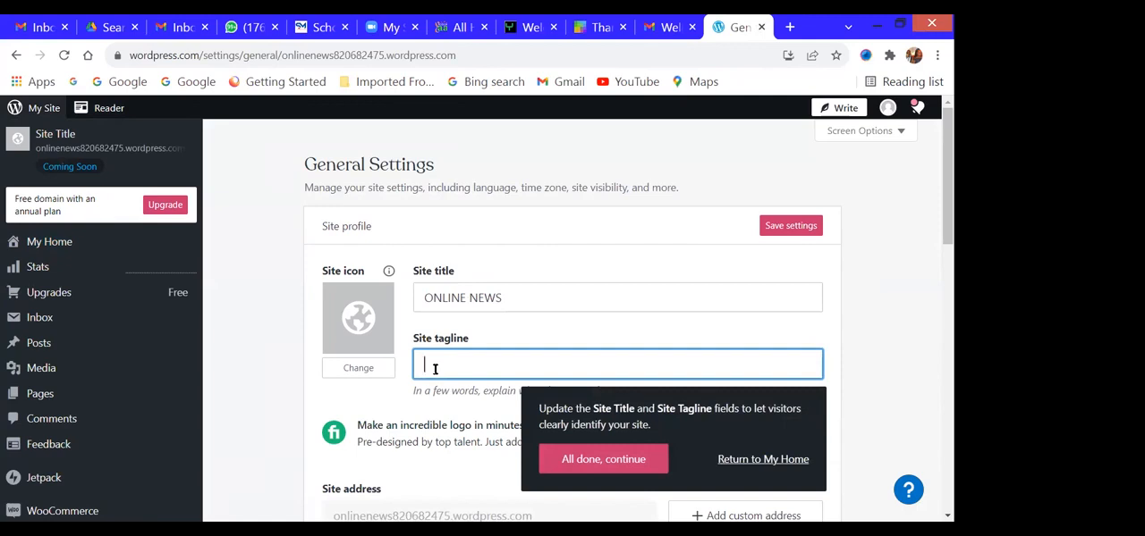
{"action": "type", "text": "News any time any where"}
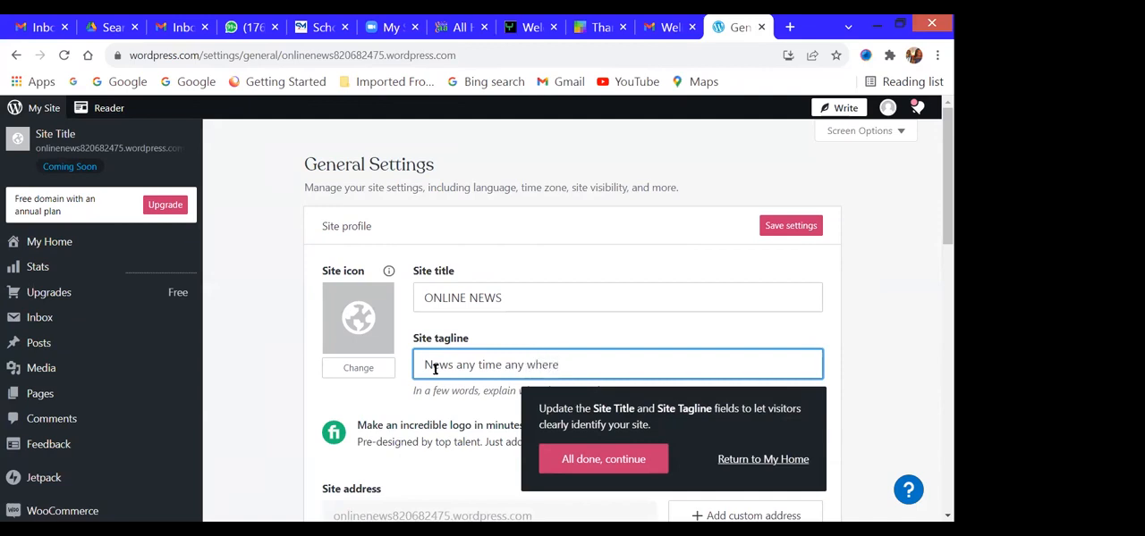
- Upload Latest-News-Image.jpg from "New folder" in Downloads to the media library for the site icon
{"action": "left_click", "coordinate": [361, 329]}
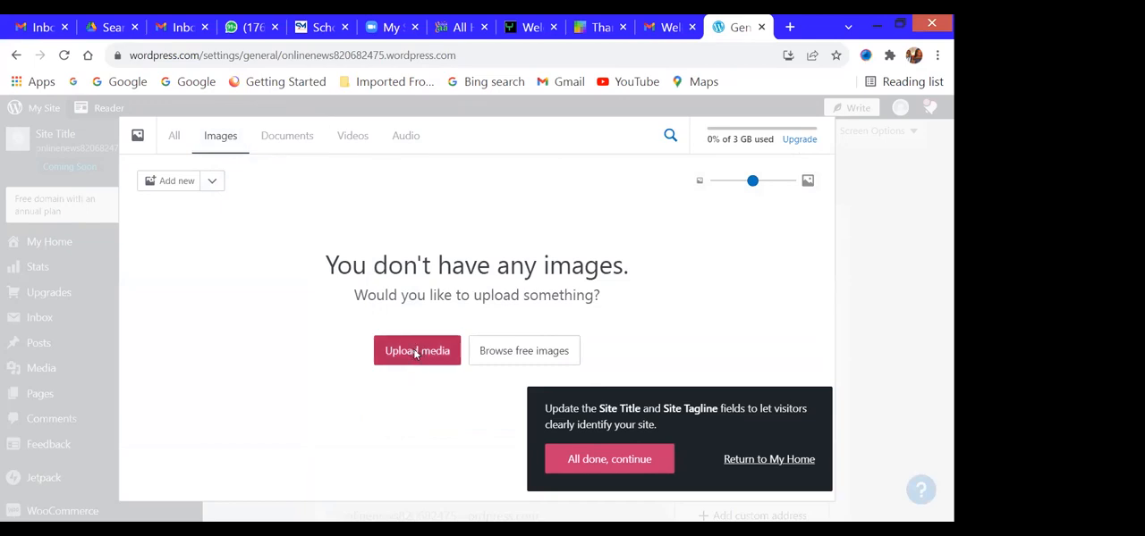
{"action": "left_click", "coordinate": [416, 351]}
{"action": "left_click", "coordinate": [60, 280]}
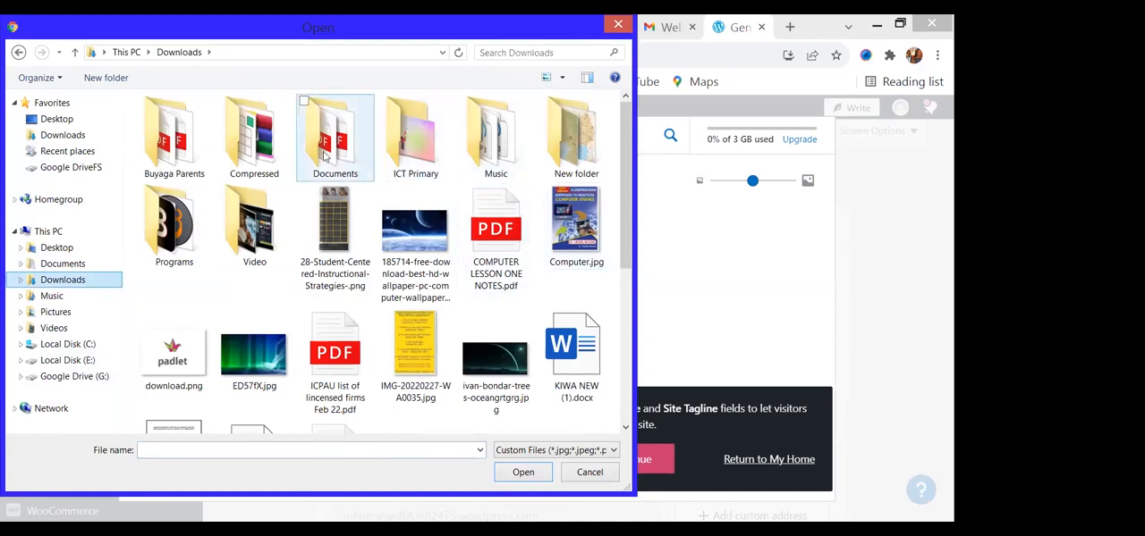
{"action": "double_click", "coordinate": [576, 142]}
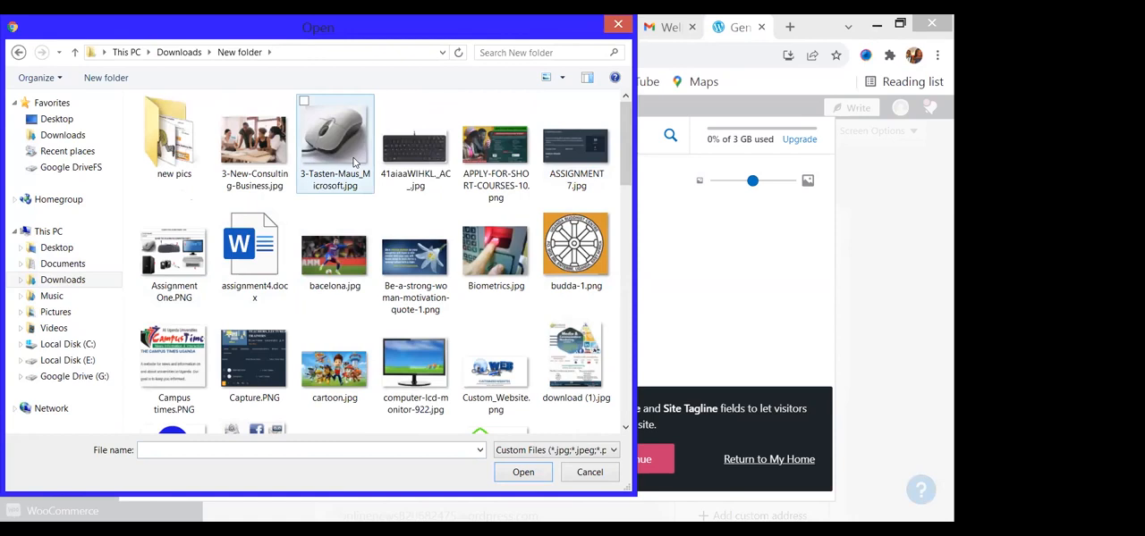
{"action": "left_click_drag", "start_coordinate": [629, 141], "coordinate": [640, 258]}
{"action": "left_click", "coordinate": [489, 204]}
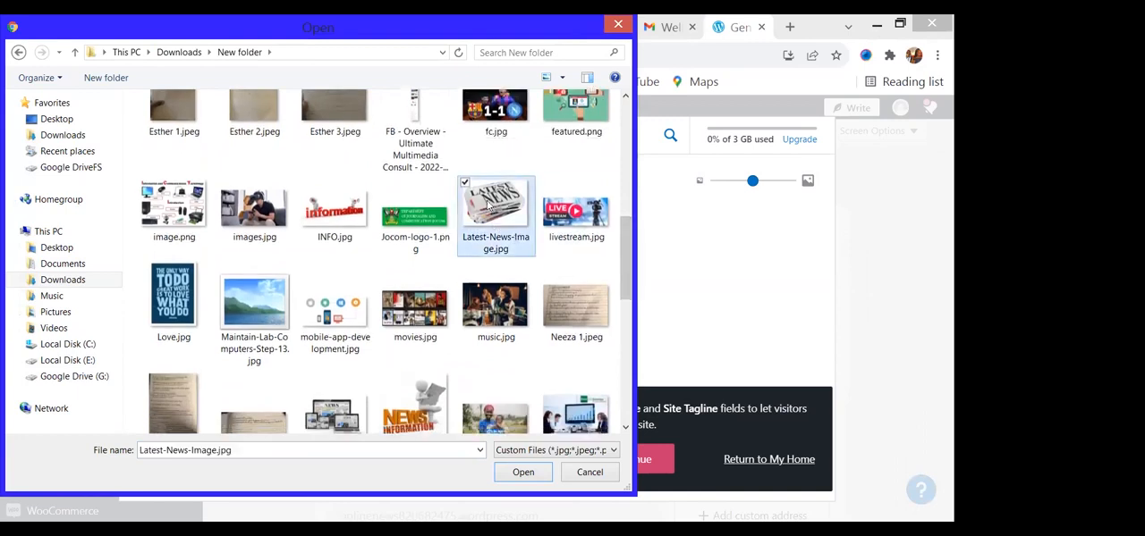
{"action": "double_click", "coordinate": [489, 205]}
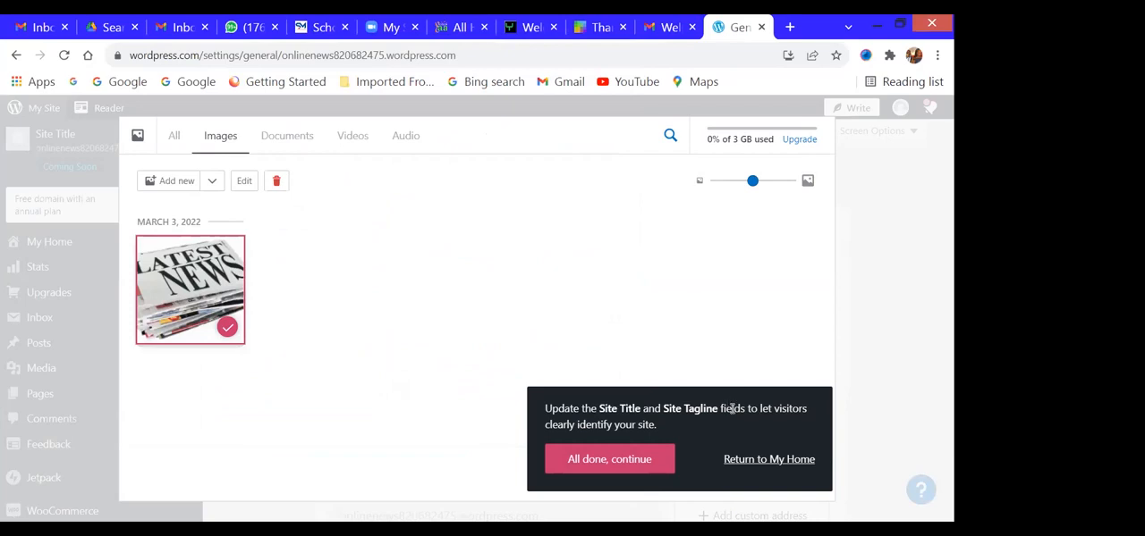
- Finish the title-and-tagline prompt, center the newspaper image in the square crop, and apply it as the site icon
{"action": "left_click", "coordinate": [611, 472]}
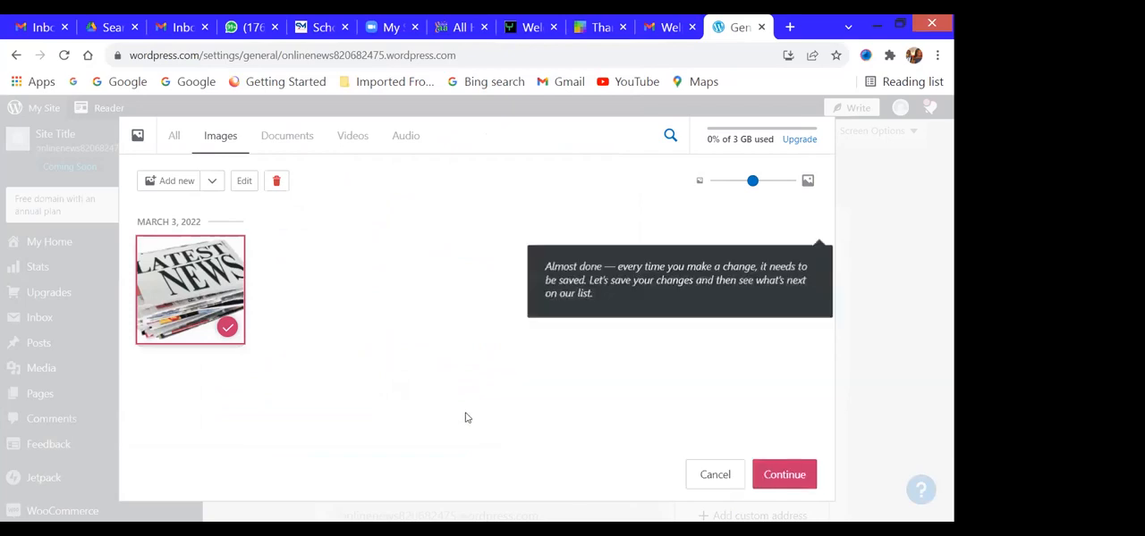
{"action": "left_click", "coordinate": [784, 474]}
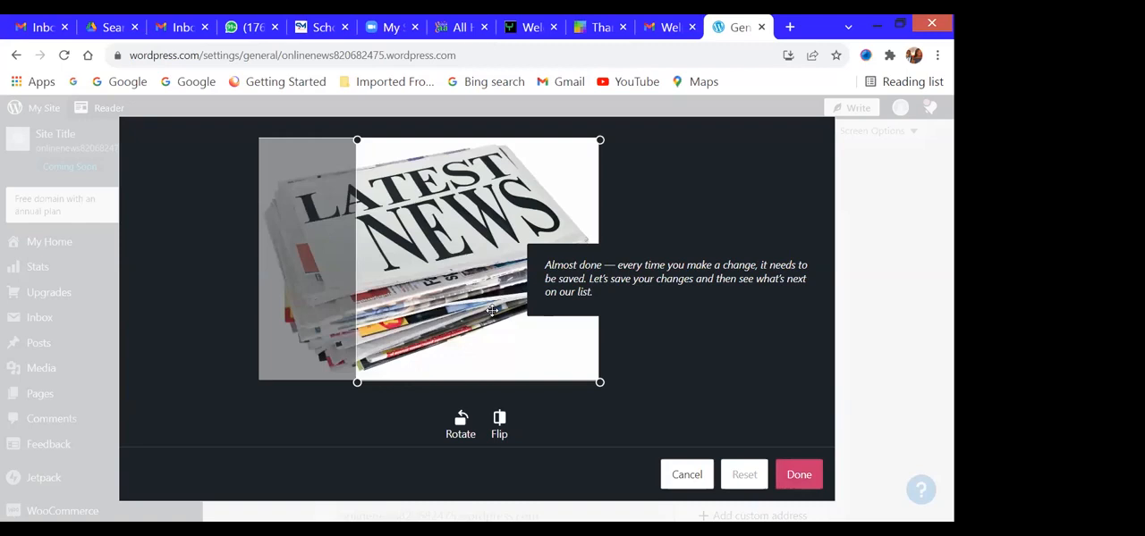
{"action": "left_click_drag", "start_coordinate": [492, 310], "coordinate": [443, 311]}
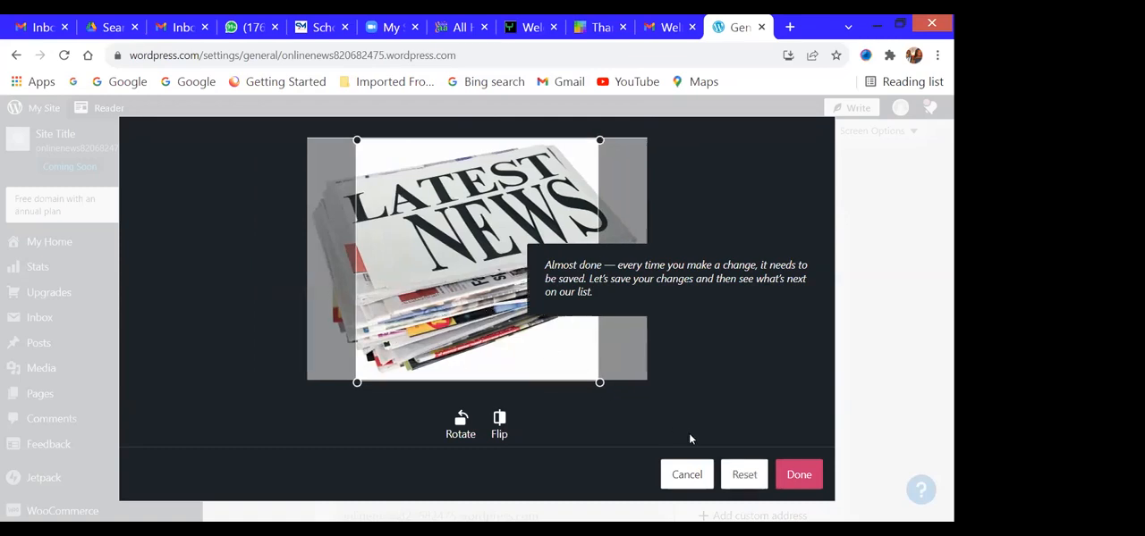
{"action": "left_click", "coordinate": [792, 480]}
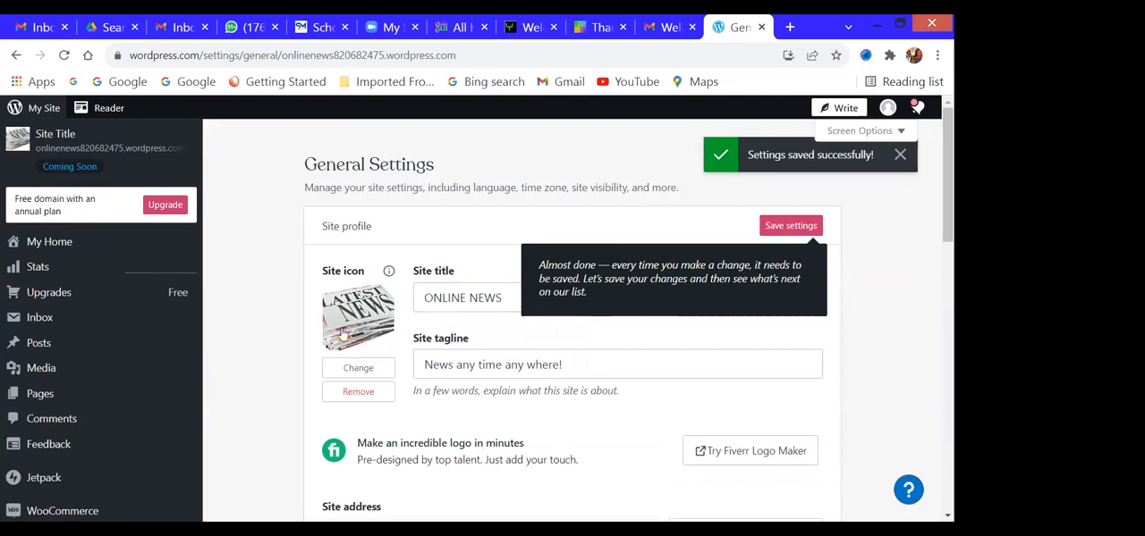
- Set the site timezone to Kampala in the general settings and save the changes
{"action": "scroll", "coordinate": [623, 402], "scroll_direction": "down", "scroll_amount": 1}
{"action": "scroll", "coordinate": [623, 402], "scroll_direction": "down", "scroll_amount": 5}
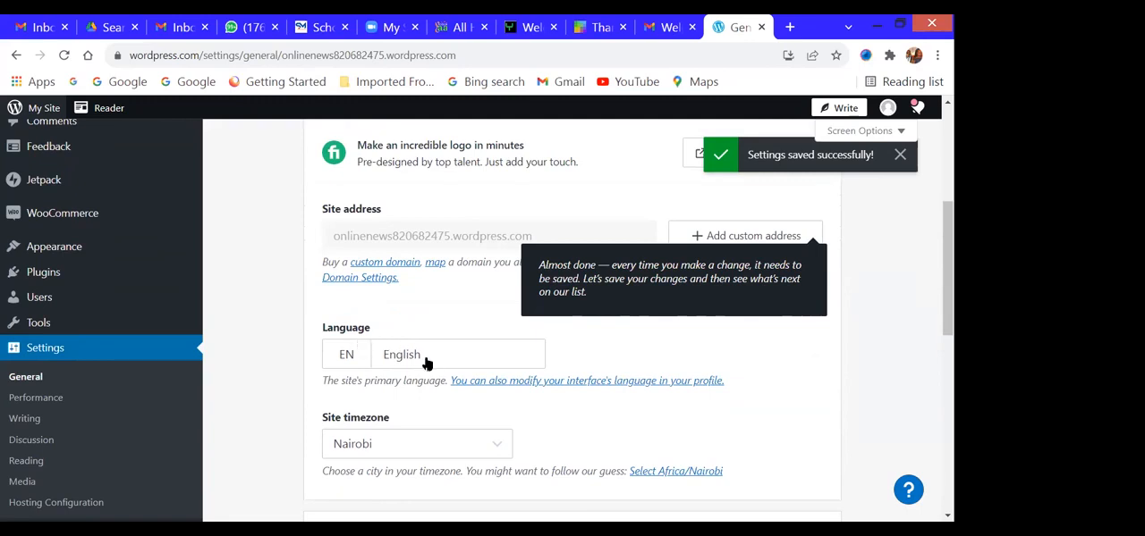
{"action": "scroll", "coordinate": [426, 362], "scroll_direction": "down", "scroll_amount": 1}
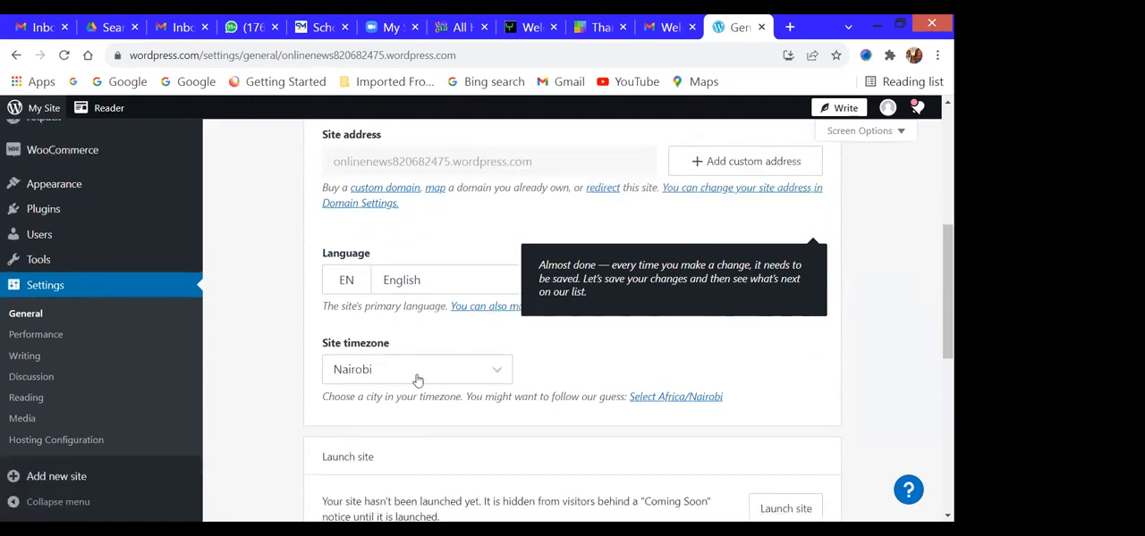
{"action": "left_click", "coordinate": [416, 374]}
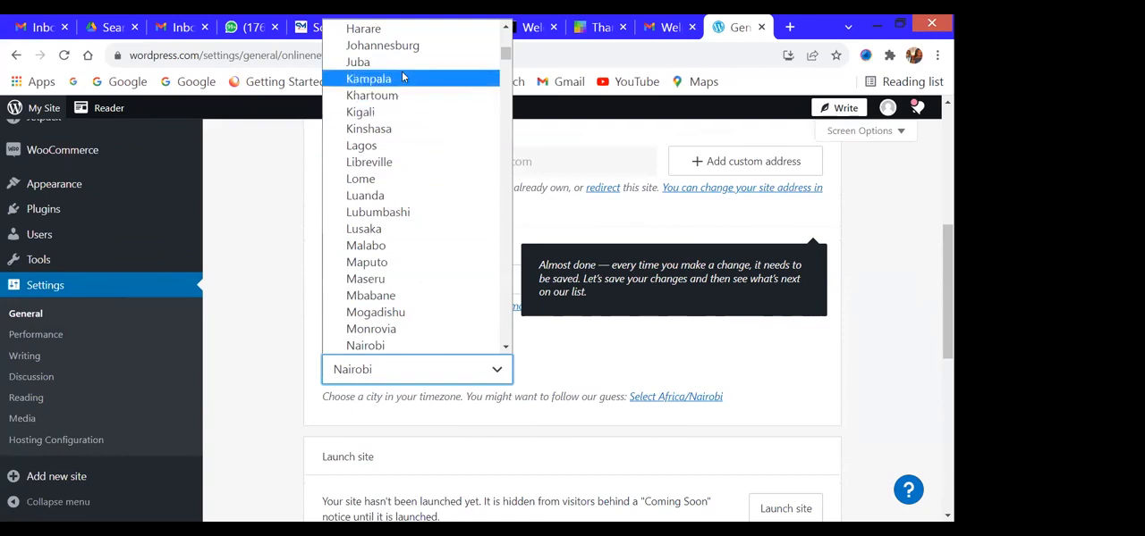
{"action": "key", "text": "Return"}
{"action": "scroll", "coordinate": [459, 438], "scroll_direction": "down", "scroll_amount": 3}
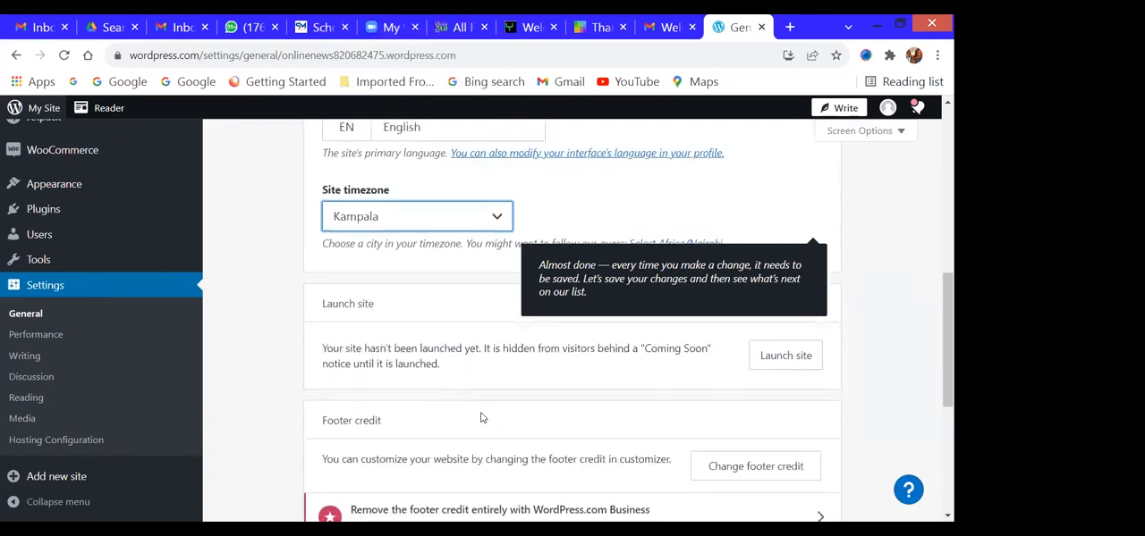
{"action": "scroll", "coordinate": [461, 408], "scroll_direction": "down", "scroll_amount": 2}
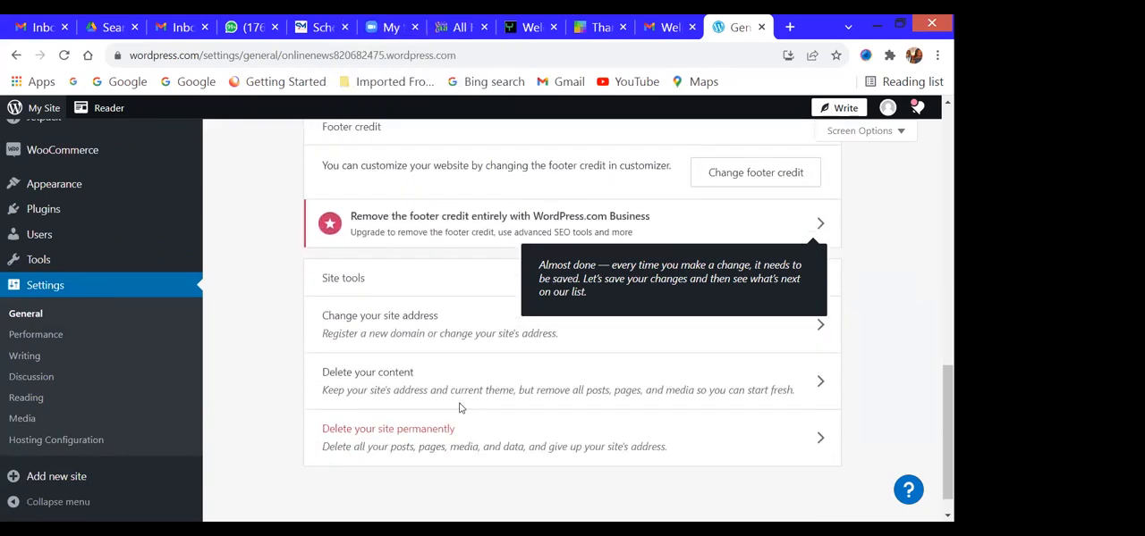
{"action": "scroll", "coordinate": [461, 408], "scroll_direction": "up", "scroll_amount": 4}
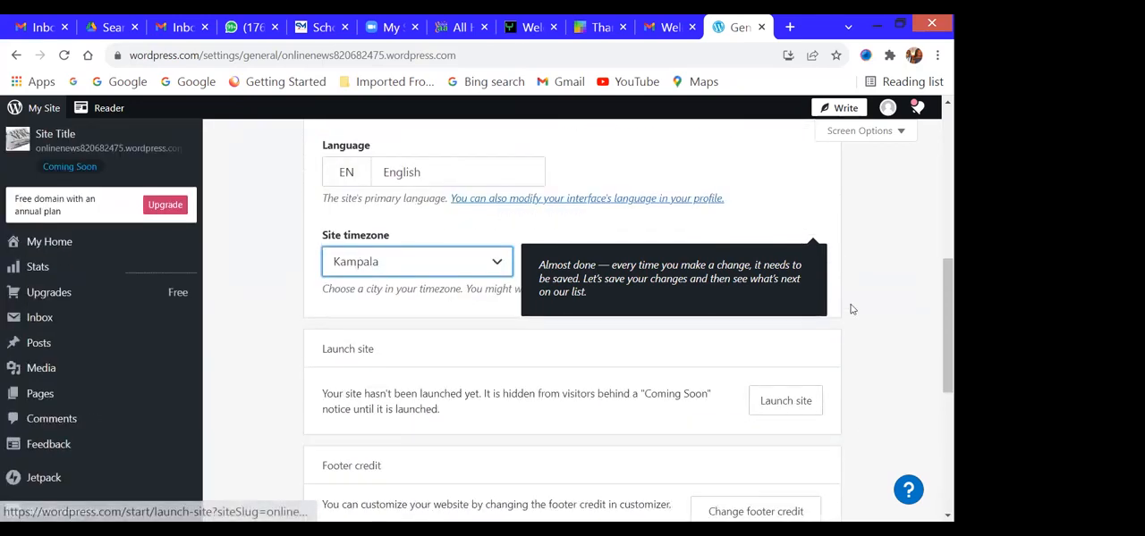
{"action": "scroll", "coordinate": [851, 309], "scroll_direction": "up", "scroll_amount": 8}
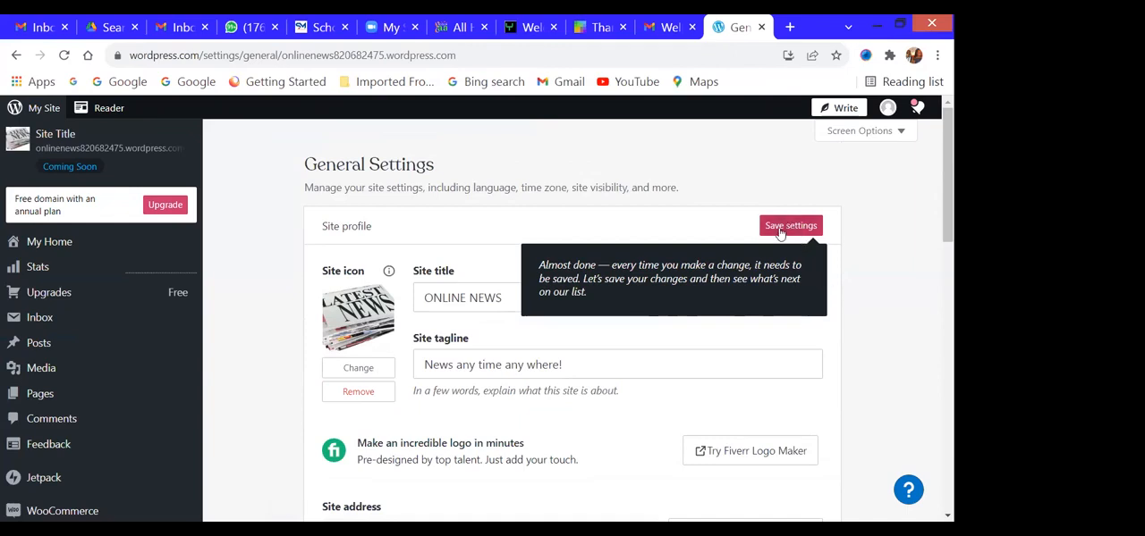
{"action": "left_click", "coordinate": [778, 231]}
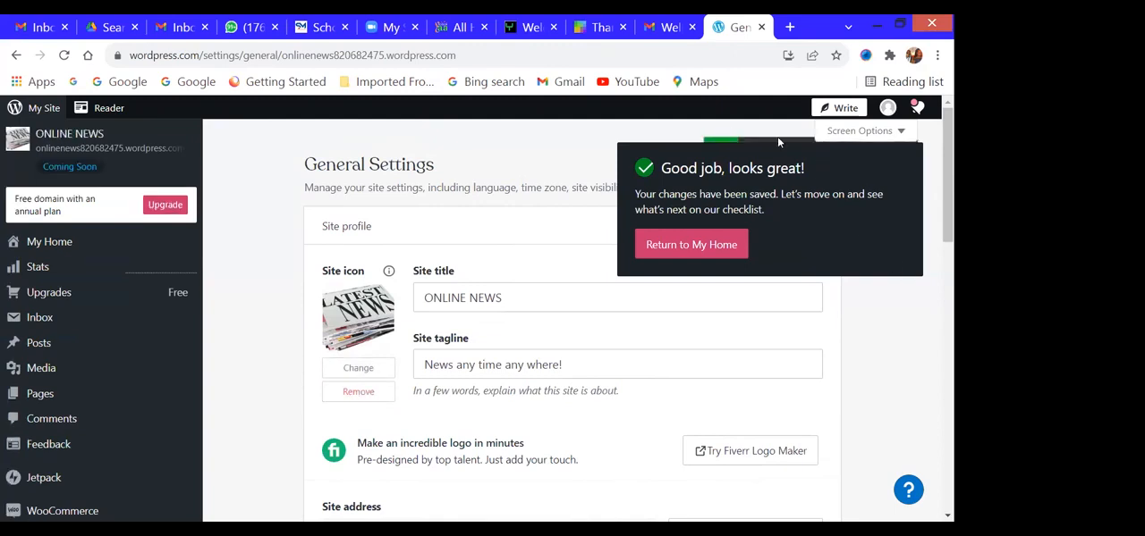
{"action": "scroll", "coordinate": [652, 404], "scroll_direction": "down", "scroll_amount": 3}
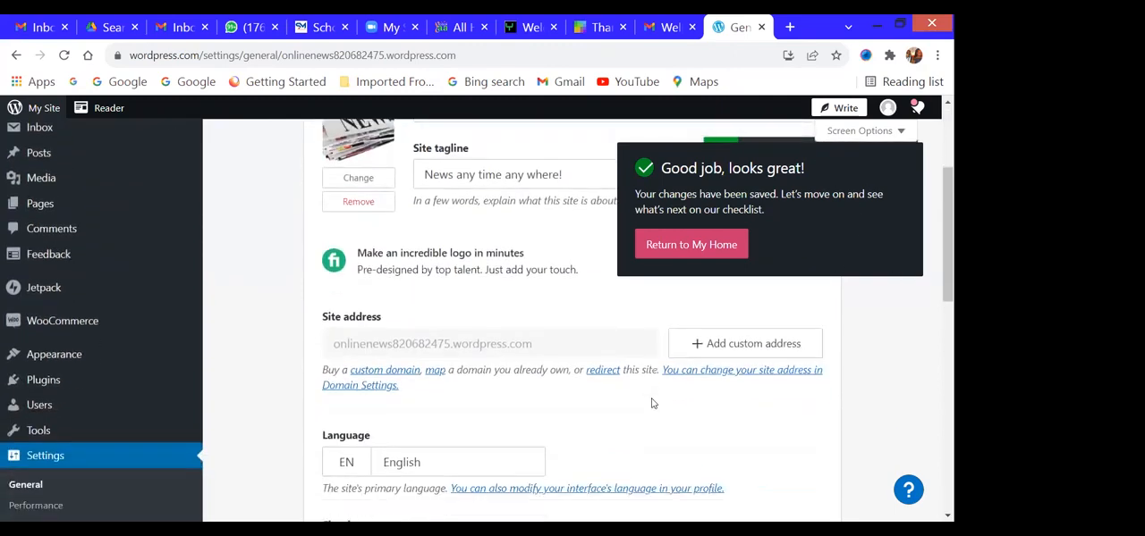
{"action": "scroll", "coordinate": [652, 404], "scroll_direction": "down", "scroll_amount": 3}
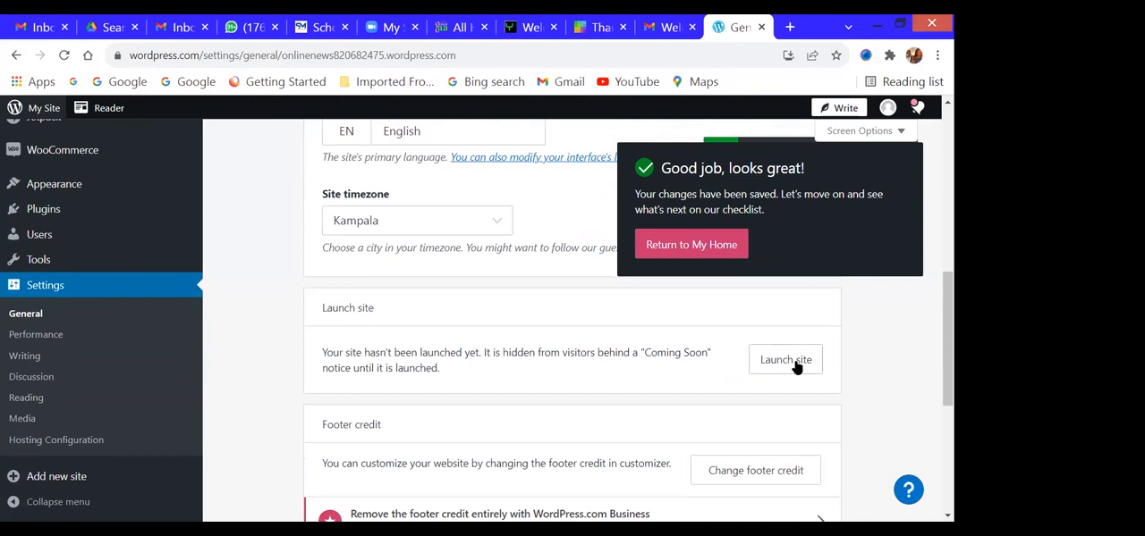
{"action": "left_click", "coordinate": [795, 367]}
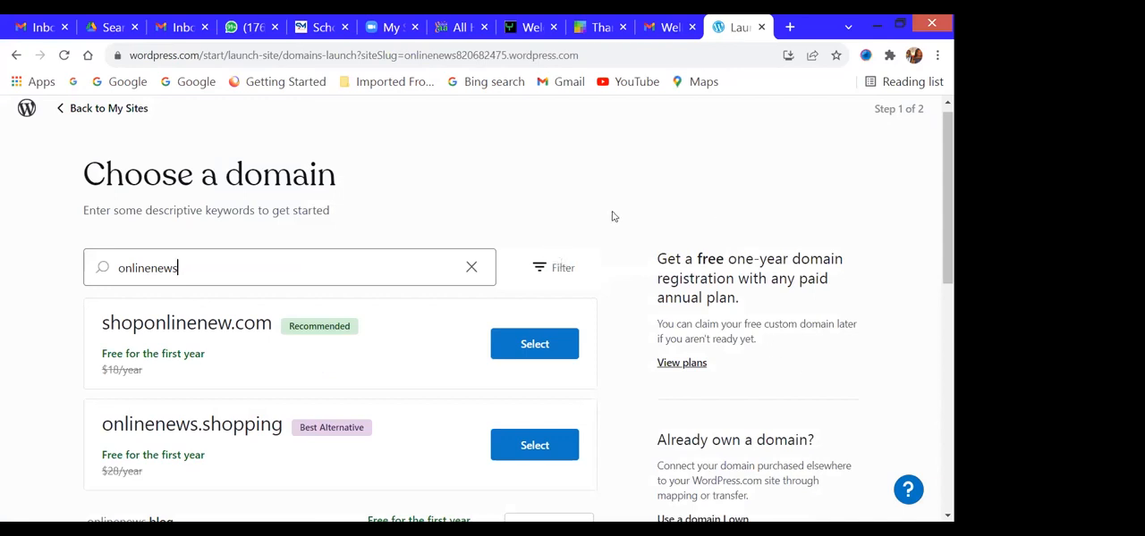
{"action": "left_click", "coordinate": [98, 112]}
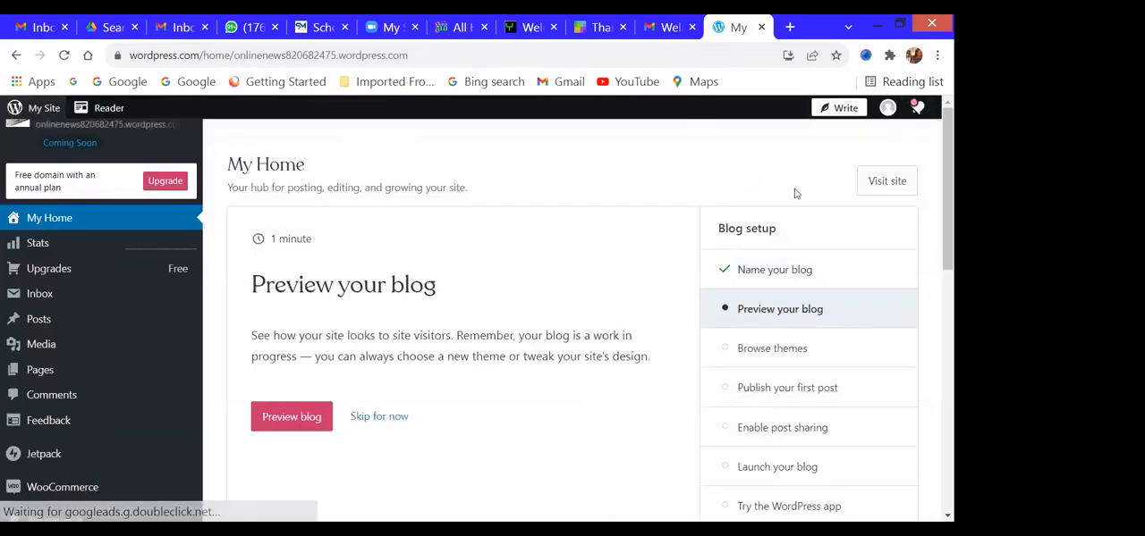
- Skip the blog preview, theme browsing, first post and post sharing tasks in the blog setup checklist
{"action": "scroll", "coordinate": [507, 356], "scroll_direction": "down", "scroll_amount": 1}
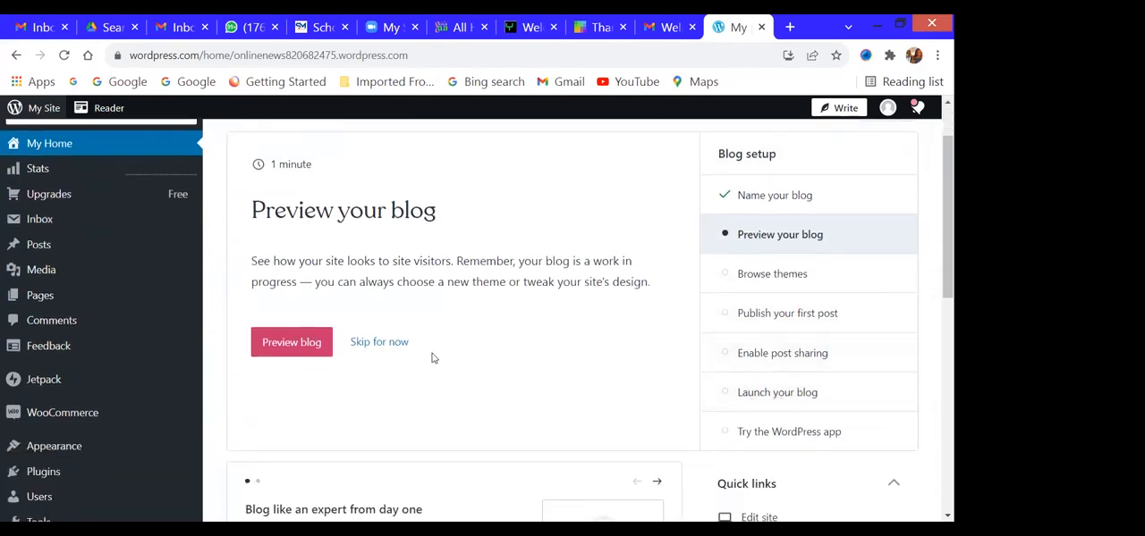
{"action": "left_click", "coordinate": [387, 346]}
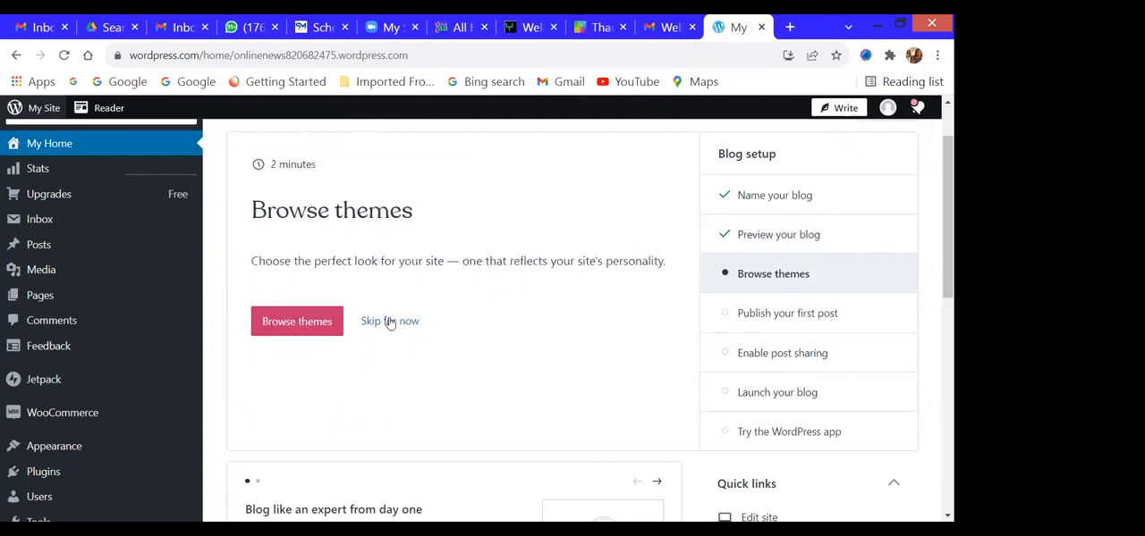
{"action": "left_click", "coordinate": [389, 323]}
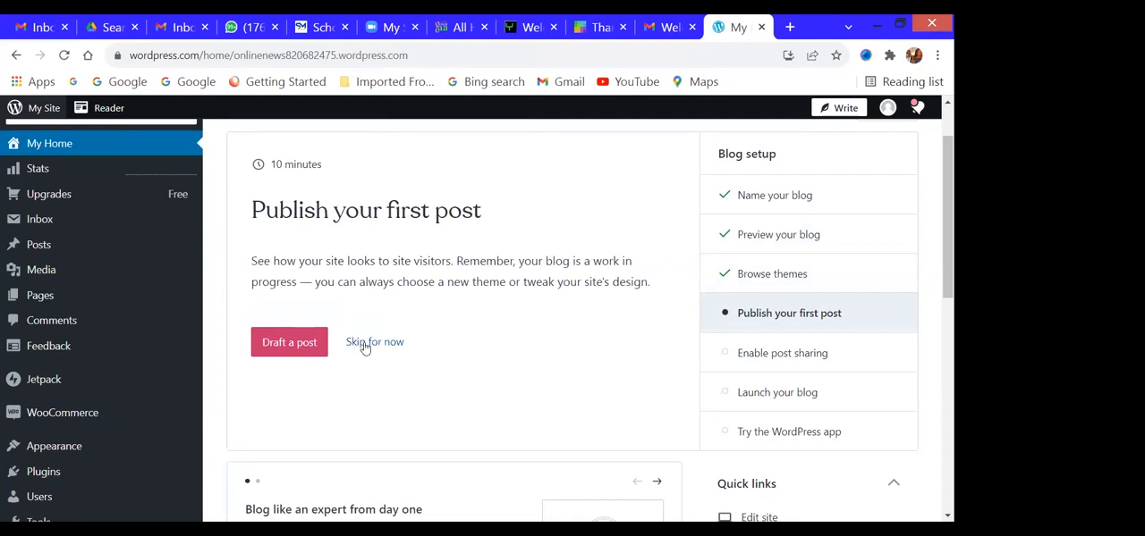
{"action": "left_click", "coordinate": [365, 345]}
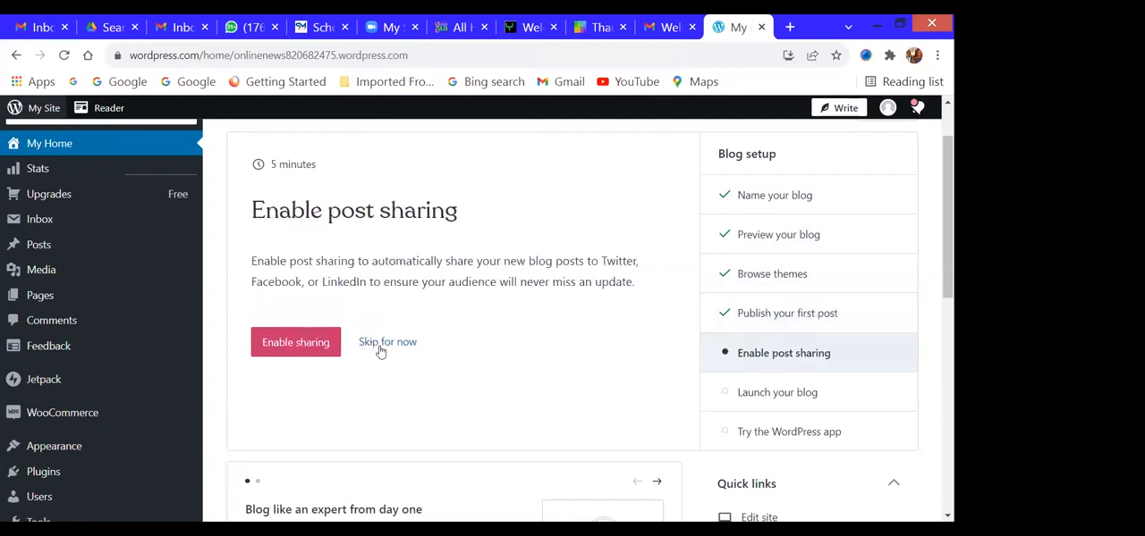
{"action": "left_click", "coordinate": [383, 342]}
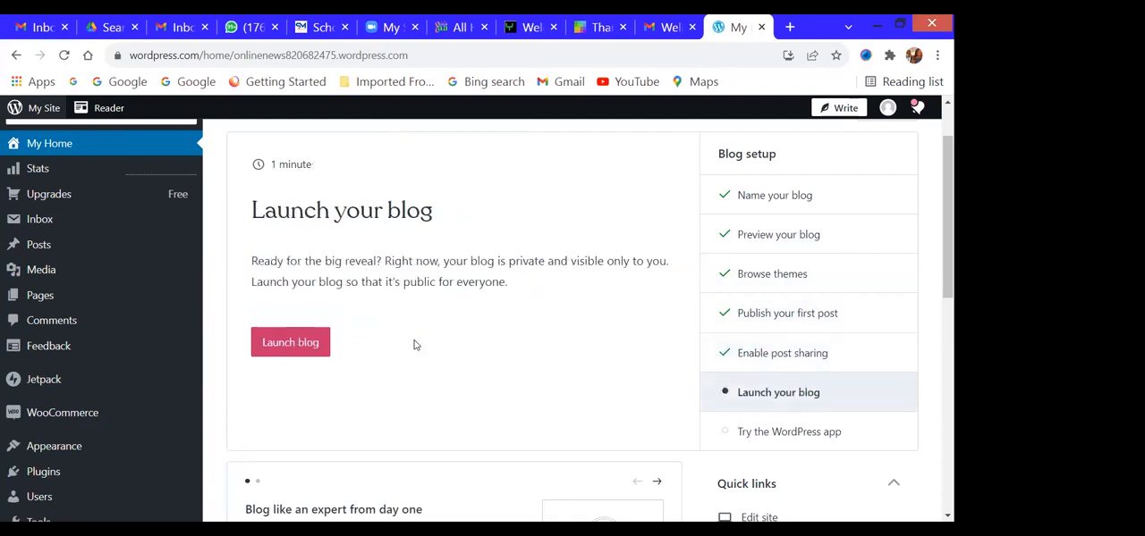
- Launch the blog on its current free site address, skipping the domain purchase and choosing to start with a free site
{"action": "left_click", "coordinate": [305, 347]}
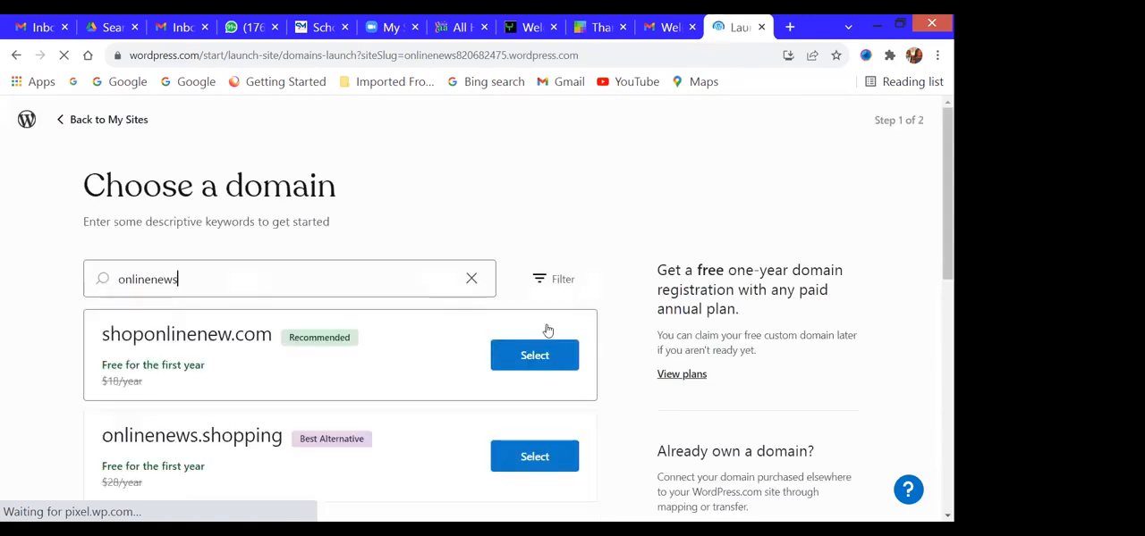
{"action": "scroll", "coordinate": [348, 253], "scroll_direction": "down", "scroll_amount": 1}
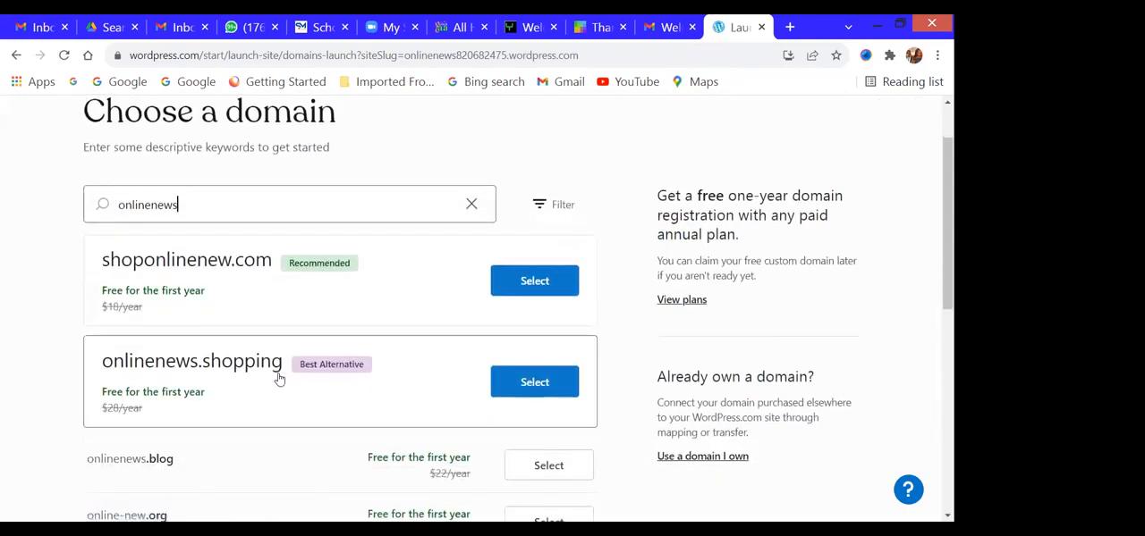
{"action": "scroll", "coordinate": [223, 331], "scroll_direction": "down", "scroll_amount": 1}
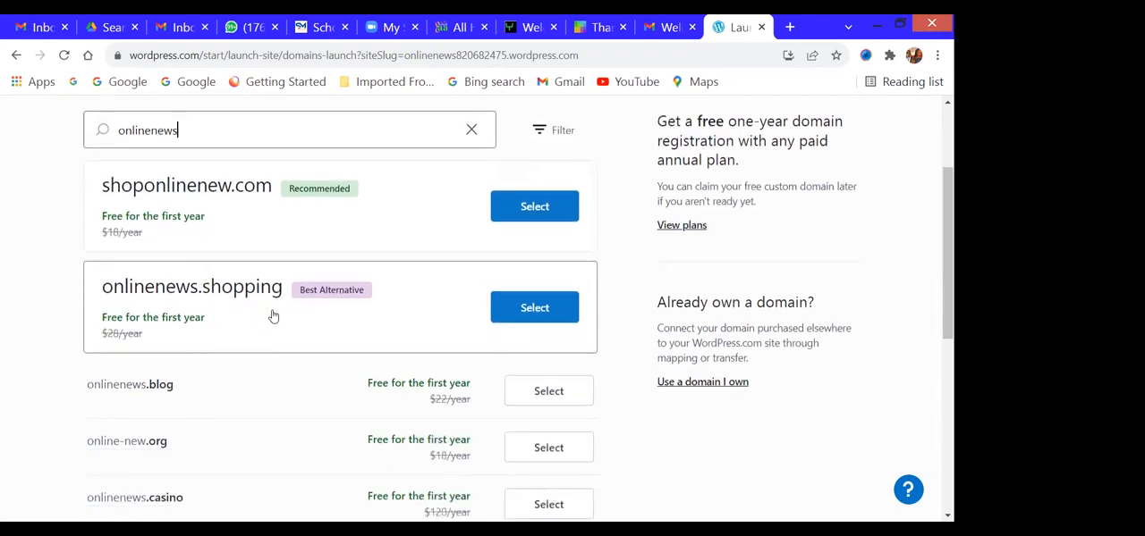
{"action": "scroll", "coordinate": [273, 317], "scroll_direction": "down", "scroll_amount": 1}
{"action": "scroll", "coordinate": [294, 249], "scroll_direction": "down", "scroll_amount": 1}
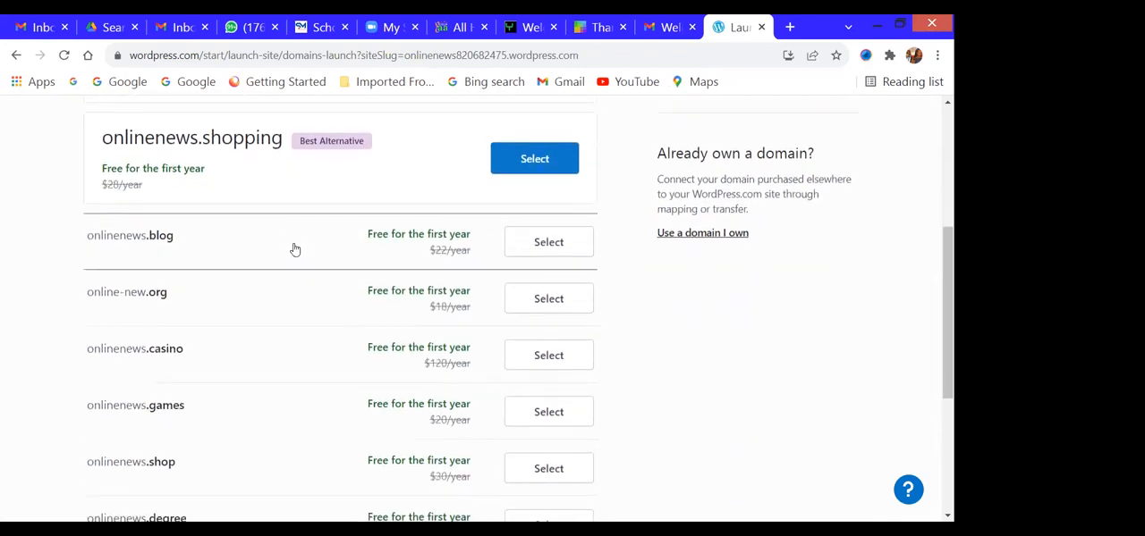
{"action": "scroll", "coordinate": [294, 249], "scroll_direction": "down", "scroll_amount": 2}
{"action": "scroll", "coordinate": [710, 212], "scroll_direction": "up", "scroll_amount": 6}
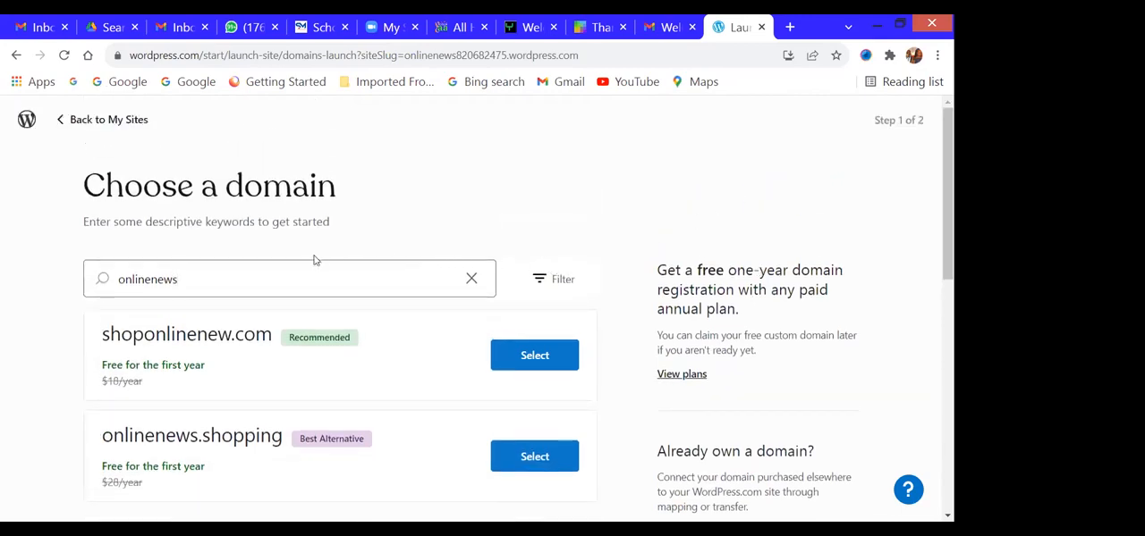
{"action": "scroll", "coordinate": [281, 264], "scroll_direction": "down", "scroll_amount": 6}
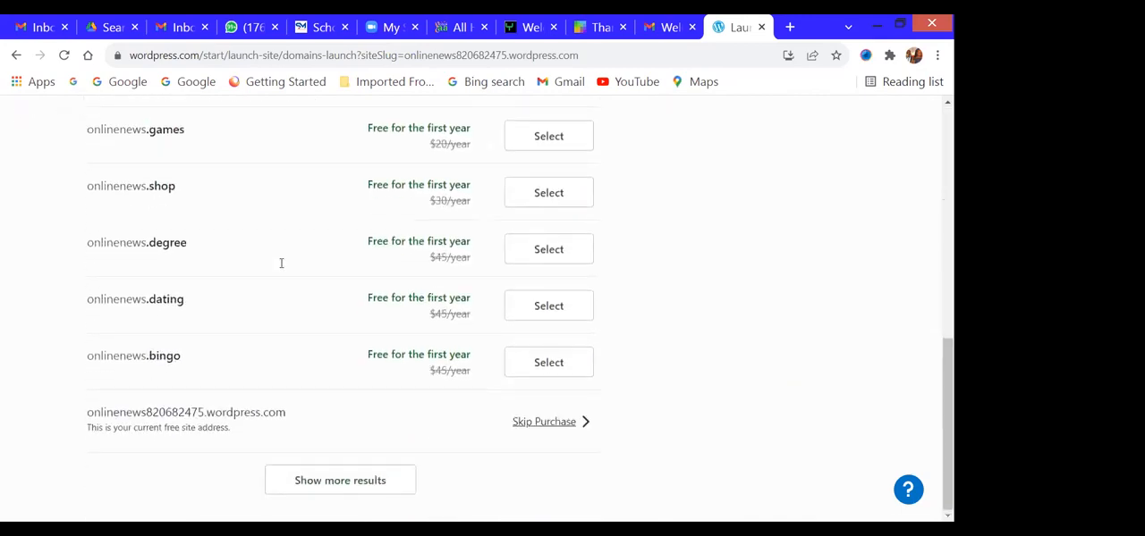
{"action": "left_click", "coordinate": [548, 422]}
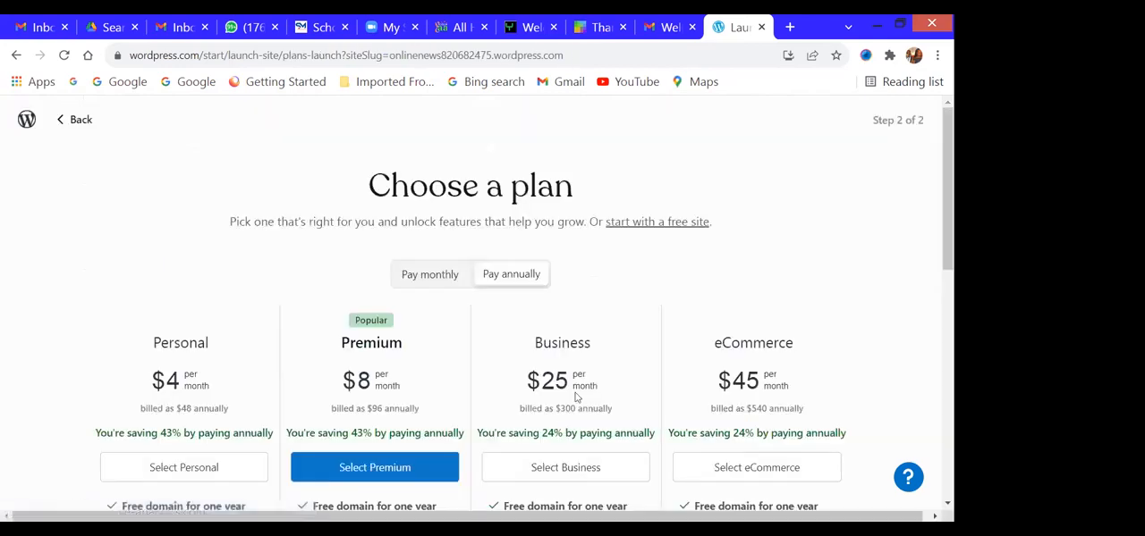
{"action": "left_click", "coordinate": [659, 225]}
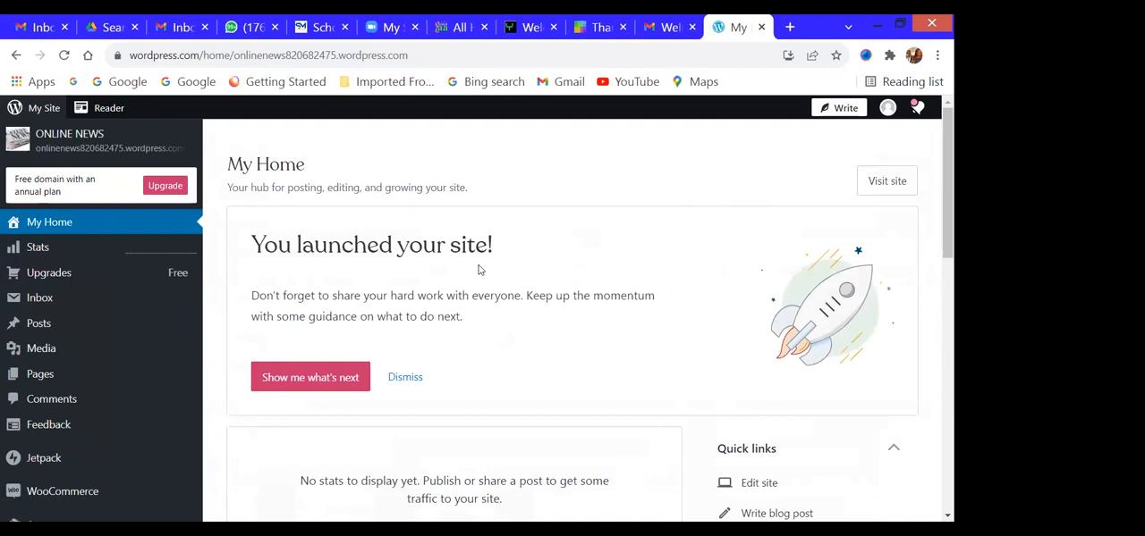
- Visit the launched site to examine its home page, and return to the My Home dashboard
{"action": "left_click", "coordinate": [887, 181]}
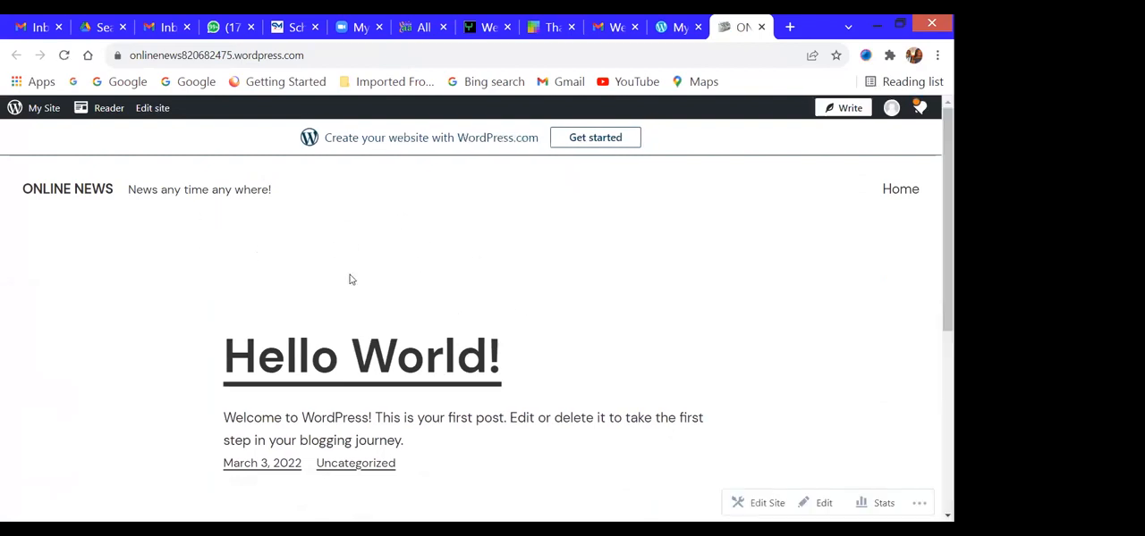
{"action": "scroll", "coordinate": [616, 270], "scroll_direction": "down", "scroll_amount": 3}
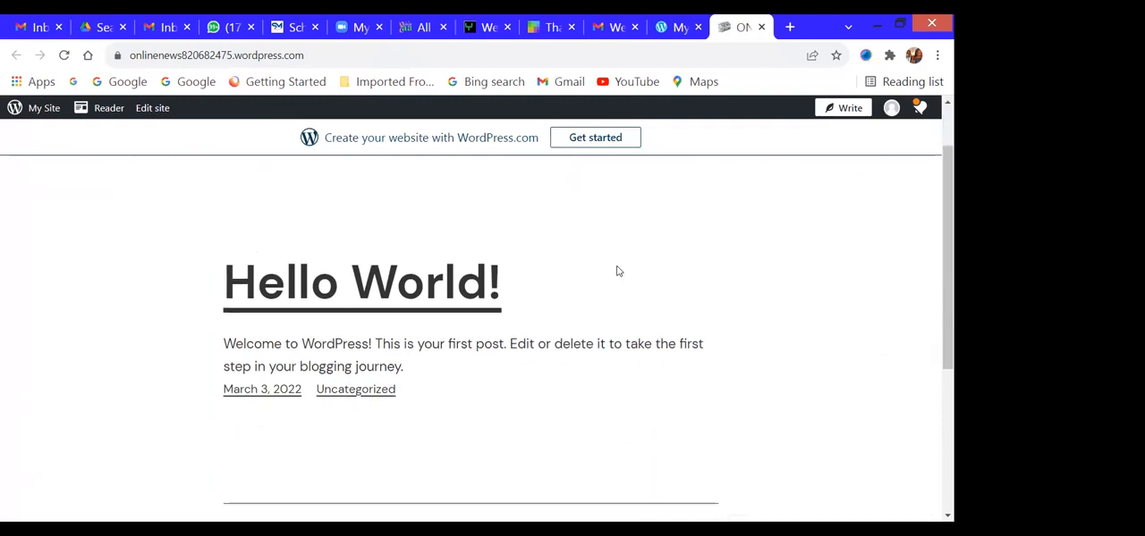
{"action": "scroll", "coordinate": [616, 270], "scroll_direction": "up", "scroll_amount": 3}
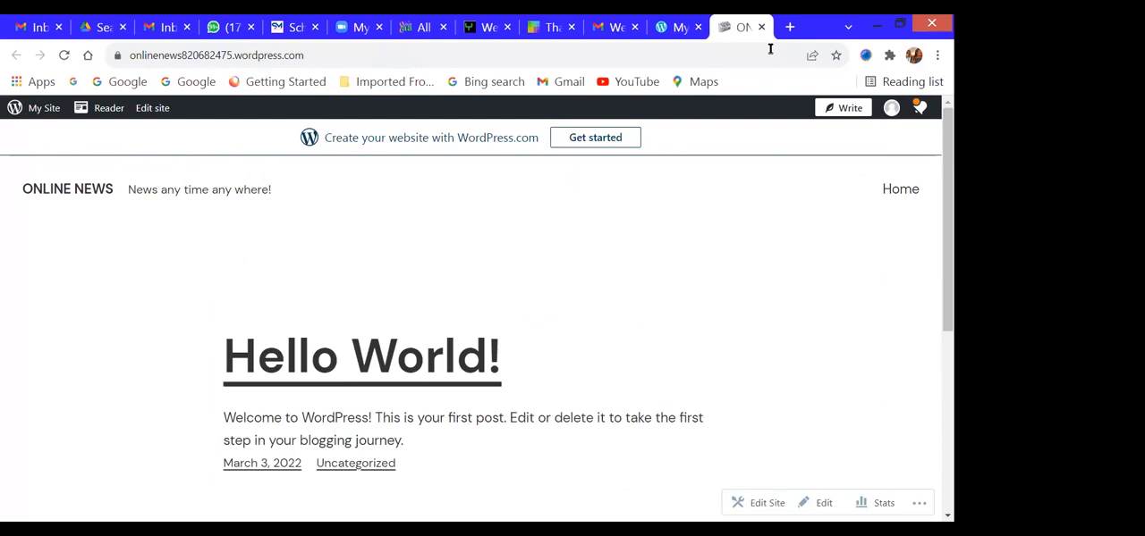
{"action": "key", "text": "ctrl+shift+Tab"}
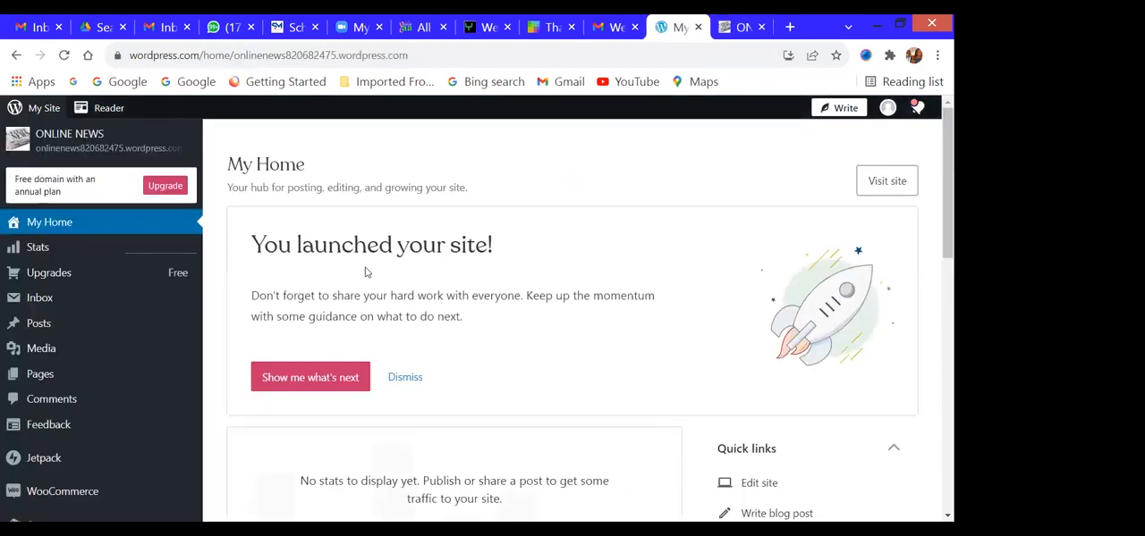
- Open the Themes page for the site from the dashboard
{"action": "scroll", "coordinate": [332, 284], "scroll_direction": "down", "scroll_amount": 1}
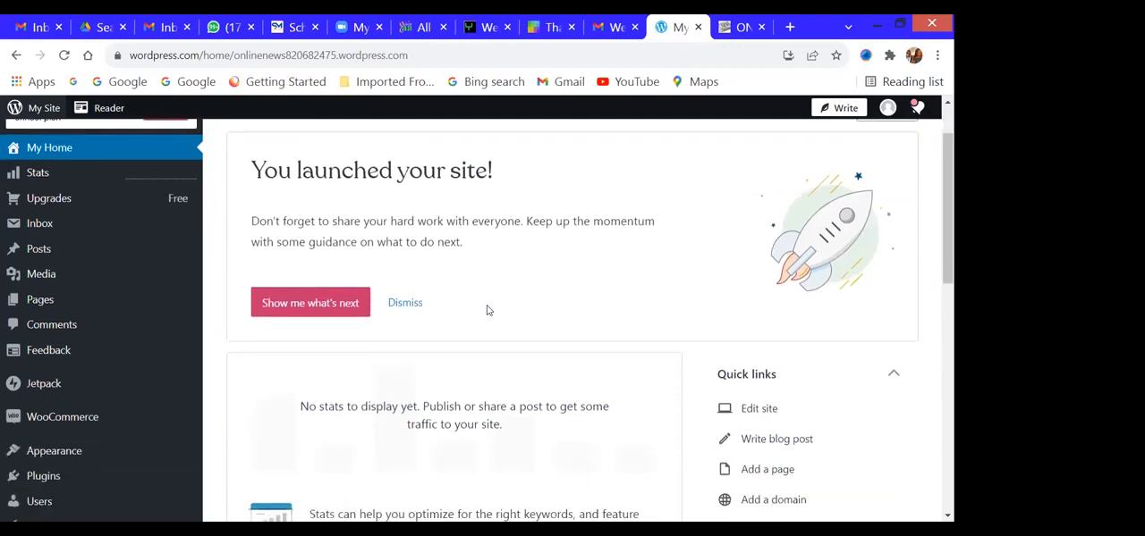
{"action": "scroll", "coordinate": [488, 310], "scroll_direction": "down", "scroll_amount": 1}
{"action": "scroll", "coordinate": [487, 310], "scroll_direction": "up", "scroll_amount": 2}
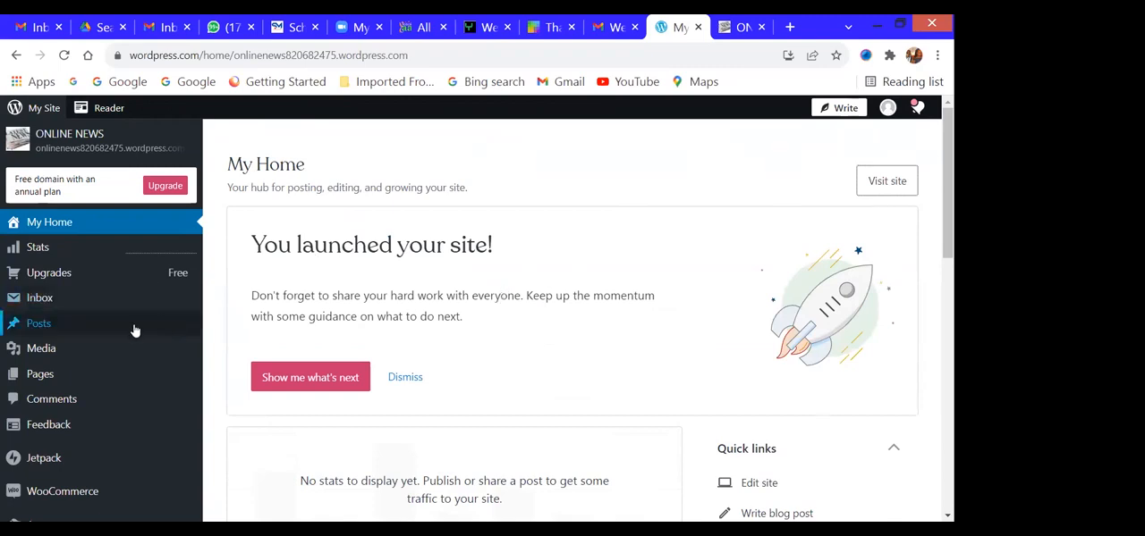
{"action": "mouse_move", "coordinate": [71, 274]}
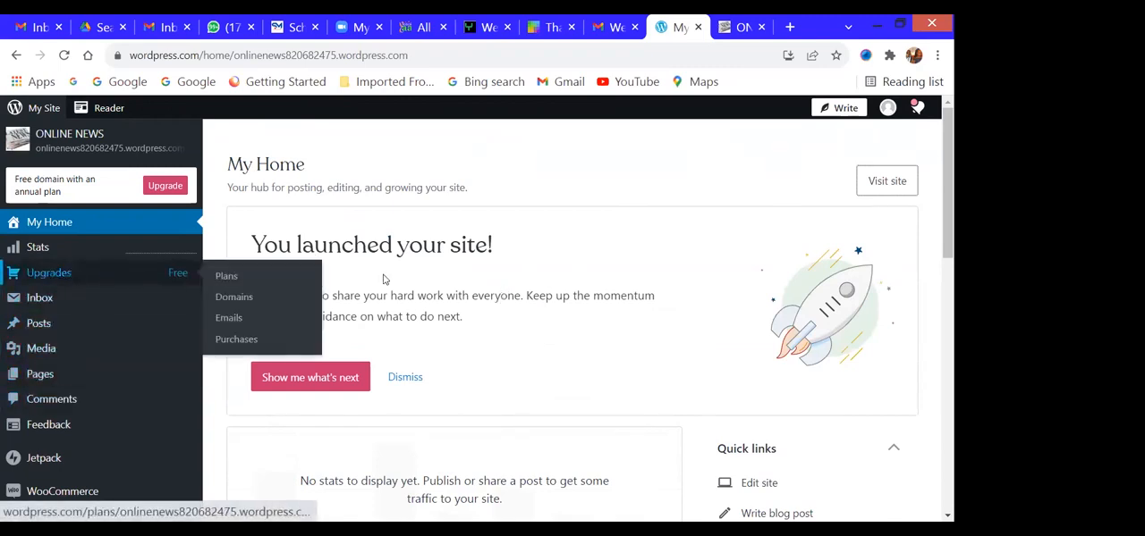
{"action": "scroll", "coordinate": [95, 301], "scroll_direction": "down", "scroll_amount": 3}
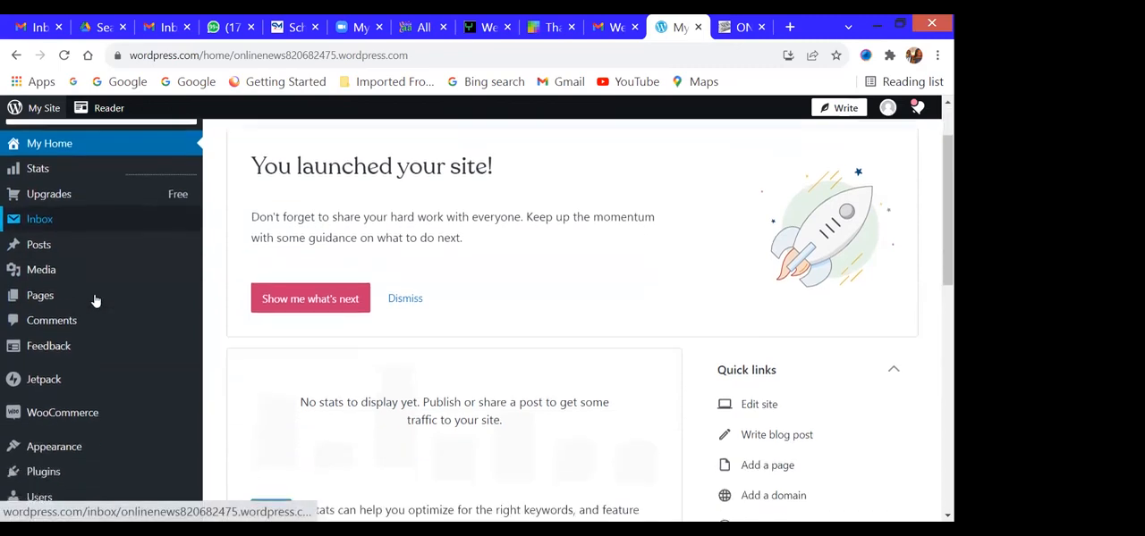
{"action": "mouse_move", "coordinate": [73, 347]}
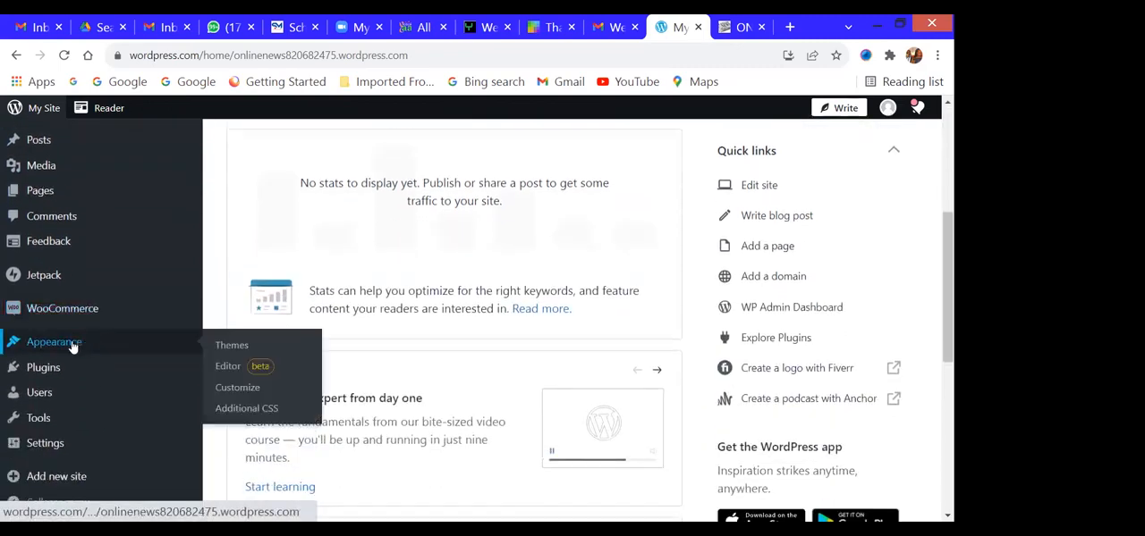
{"action": "left_click", "coordinate": [228, 347]}
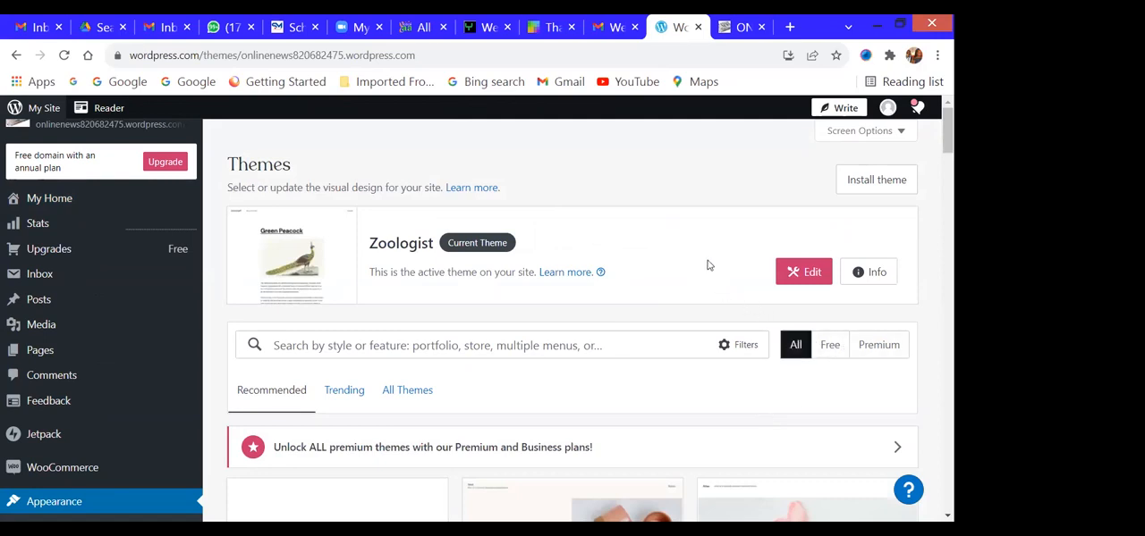
- Limit the theme list to free themes and search for "twenty"
{"action": "scroll", "coordinate": [707, 265], "scroll_direction": "down", "scroll_amount": 1}
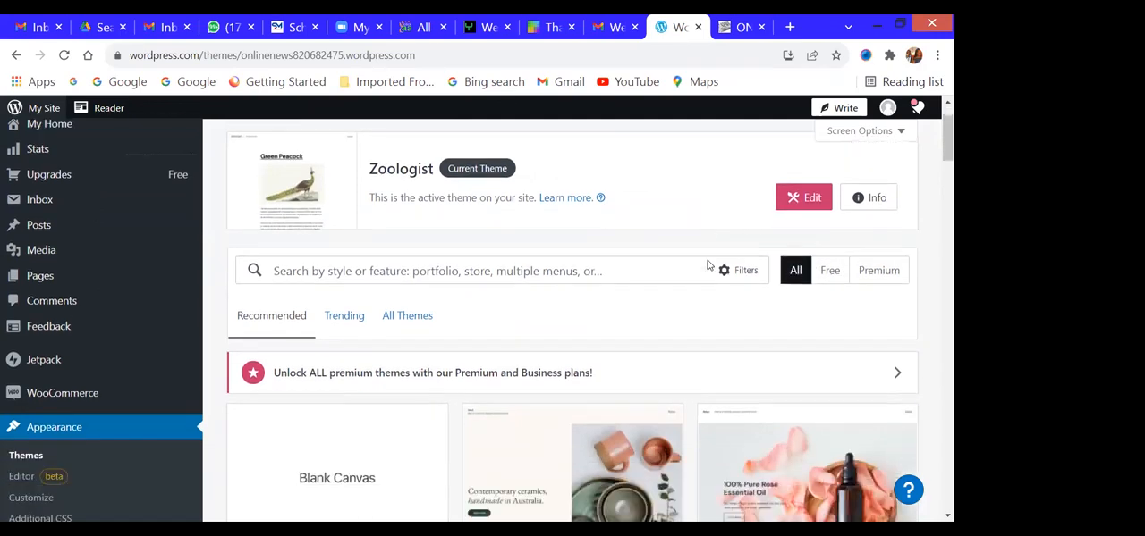
{"action": "left_click", "coordinate": [832, 270]}
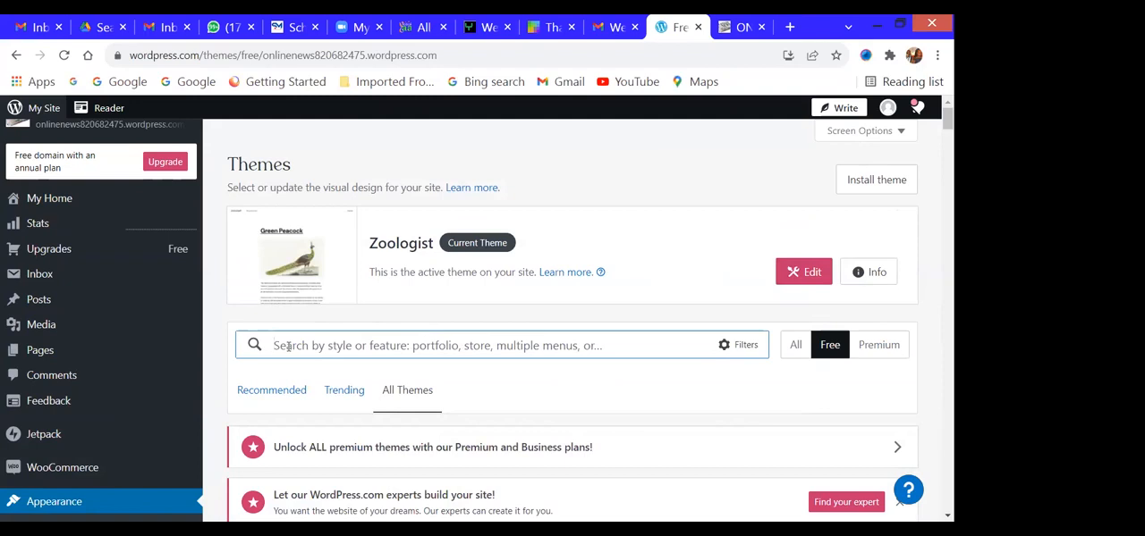
{"action": "type", "text": "twenty"}
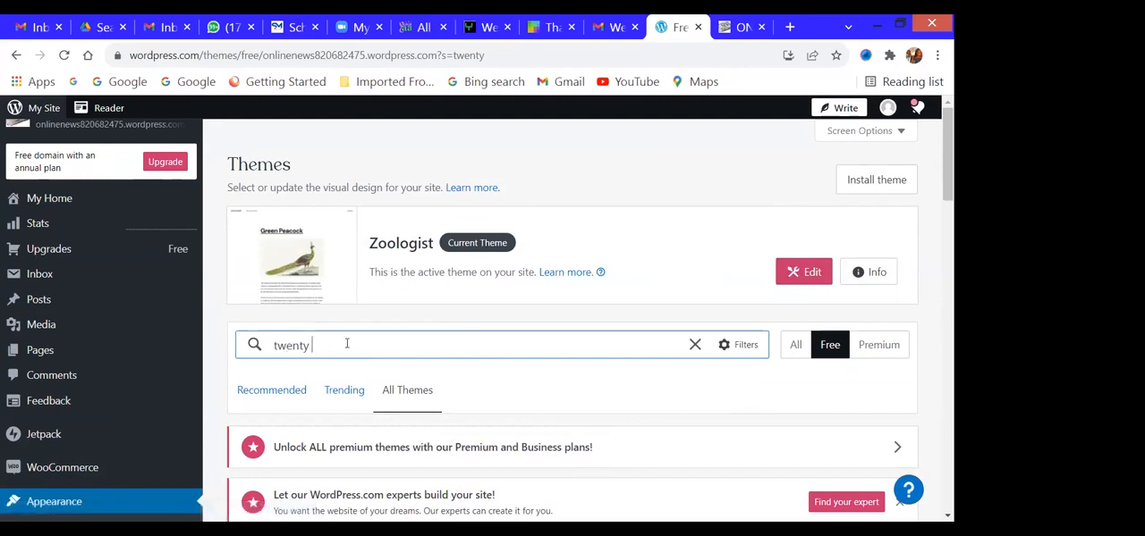
- Activate the free Twenty Seventeen theme and open the site for customizing
{"action": "scroll", "coordinate": [513, 341], "scroll_direction": "down", "scroll_amount": 3}
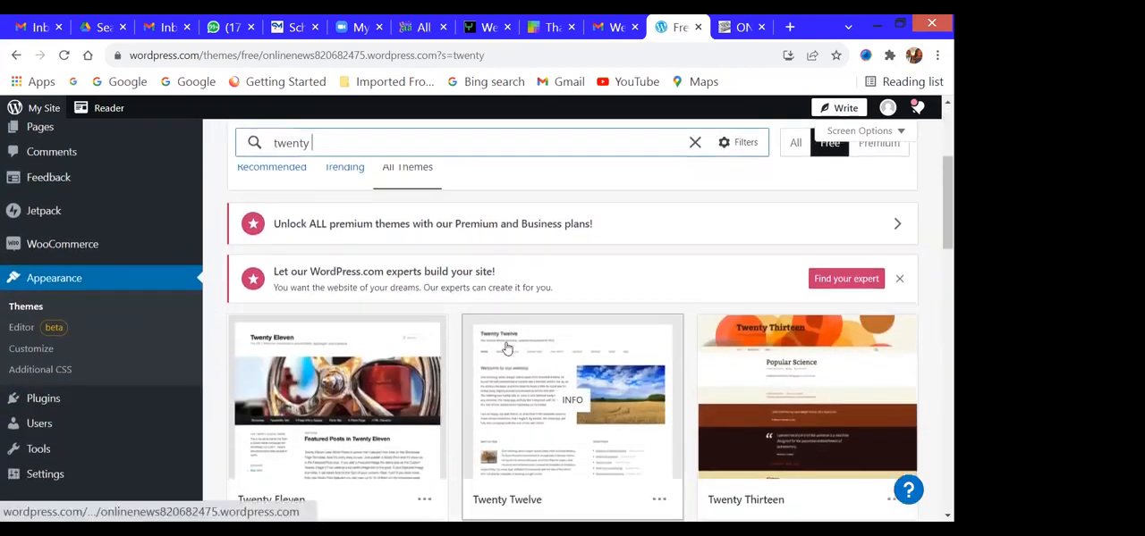
{"action": "scroll", "coordinate": [506, 348], "scroll_direction": "down", "scroll_amount": 1}
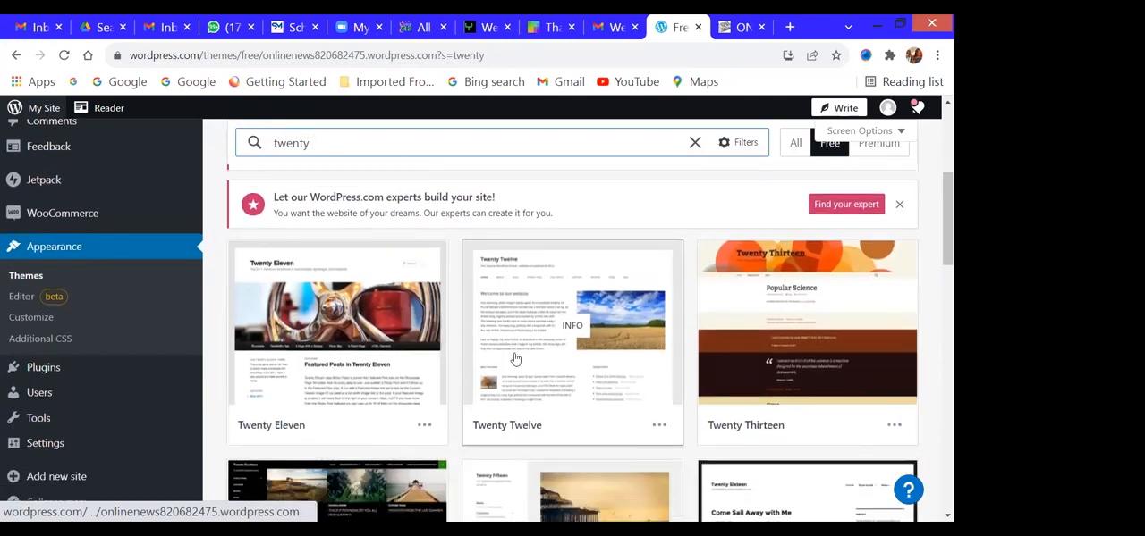
{"action": "scroll", "coordinate": [698, 360], "scroll_direction": "down", "scroll_amount": 1}
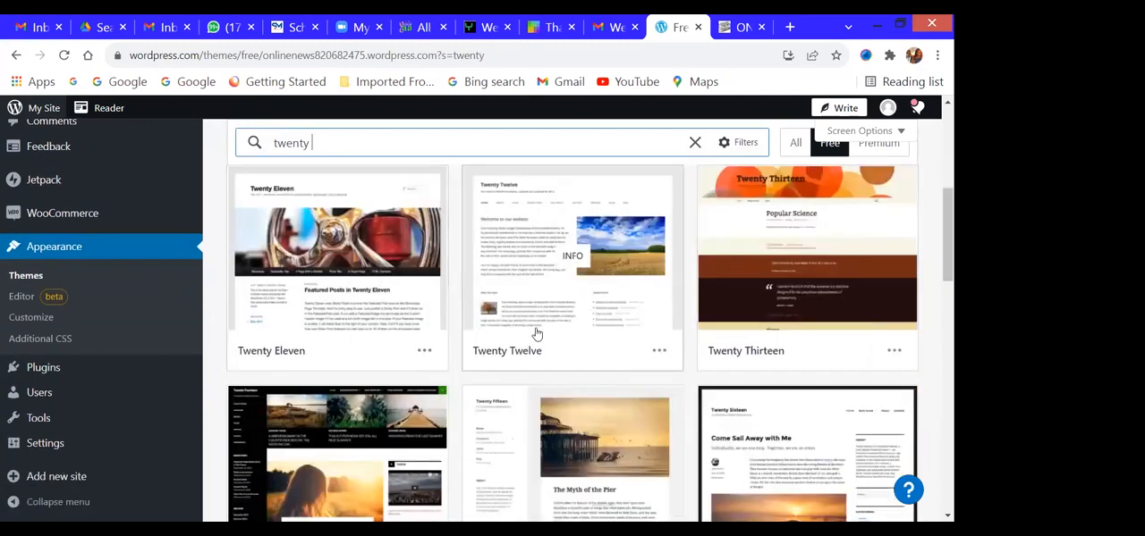
{"action": "scroll", "coordinate": [536, 334], "scroll_direction": "down", "scroll_amount": 2}
{"action": "scroll", "coordinate": [536, 333], "scroll_direction": "down", "scroll_amount": 3}
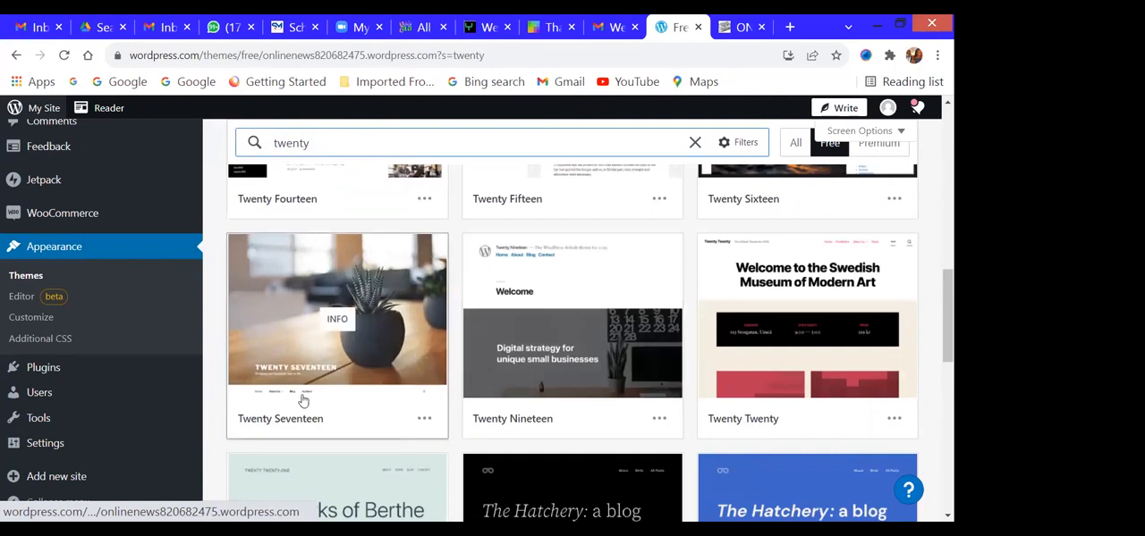
{"action": "left_click", "coordinate": [322, 329]}
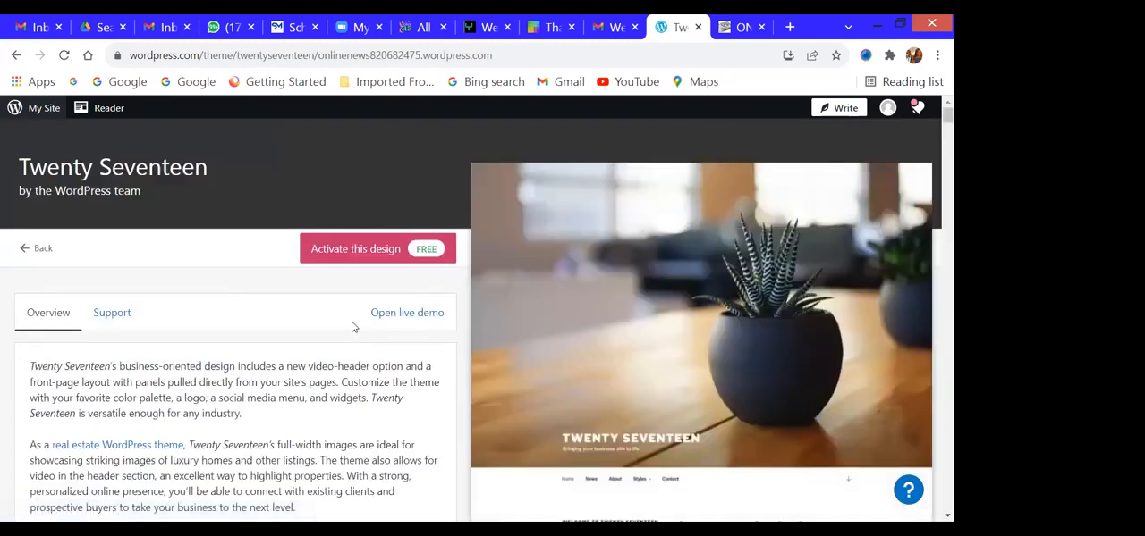
{"action": "left_click", "coordinate": [347, 251]}
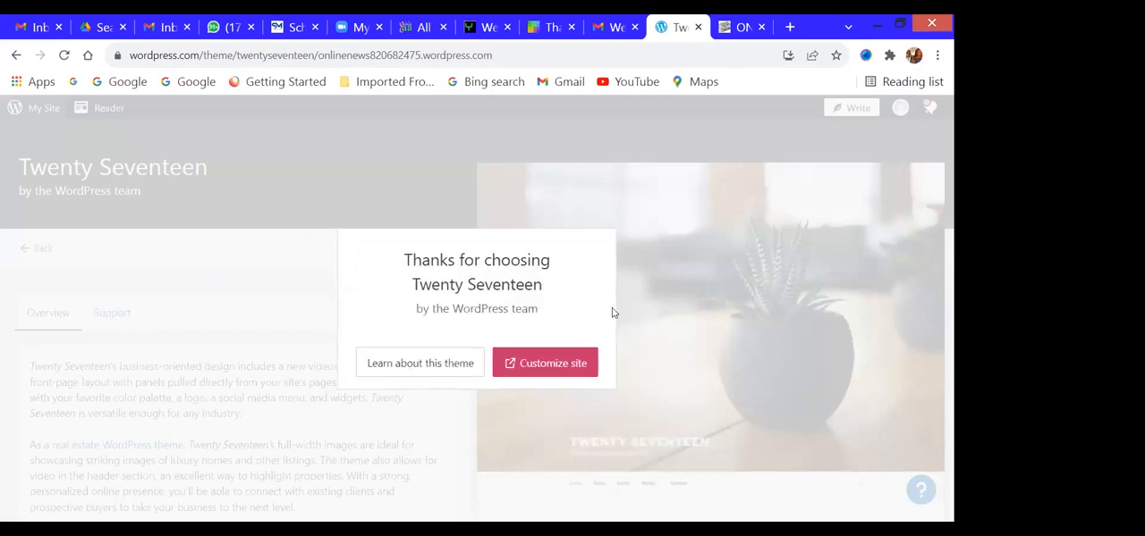
{"action": "left_click", "coordinate": [541, 374]}
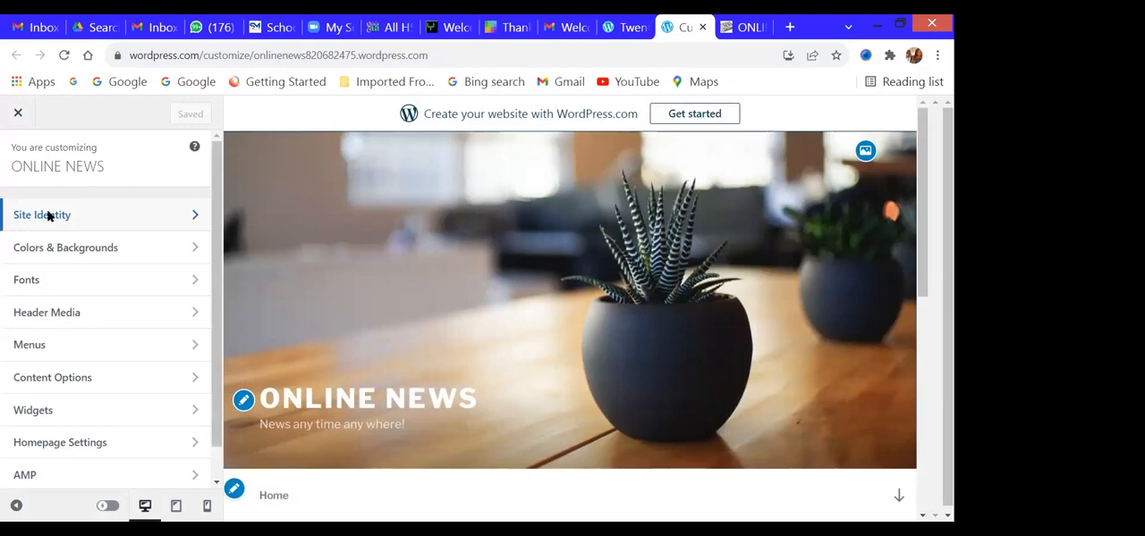
- Examine the Site Identity settings for logo, title, tagline, site icon and footer credit, and return to the customizer's section list
{"action": "left_click", "coordinate": [47, 214]}
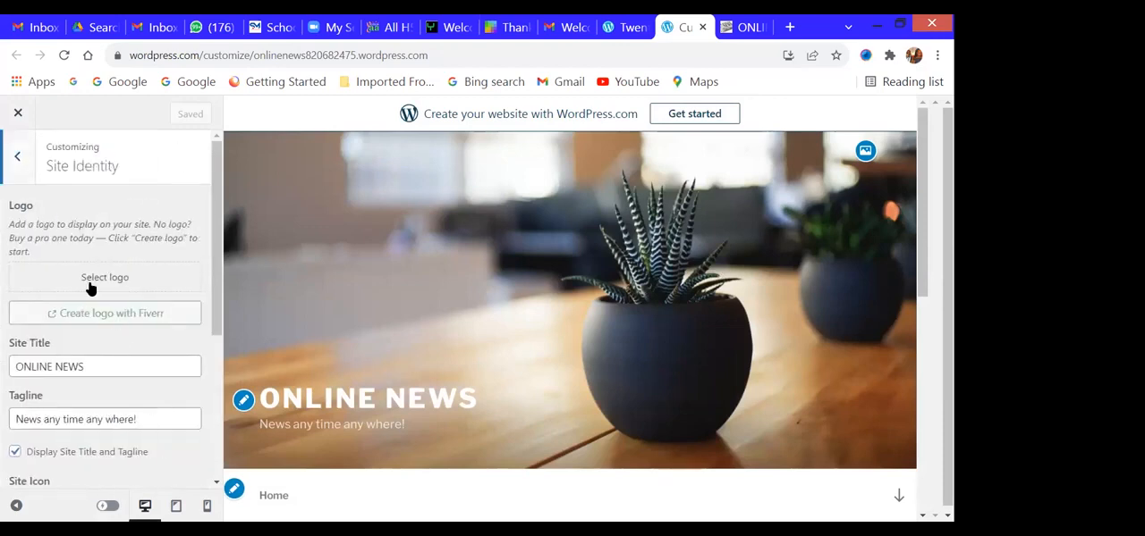
{"action": "scroll", "coordinate": [119, 355], "scroll_direction": "down", "scroll_amount": 1}
{"action": "left_click", "coordinate": [96, 350]}
{"action": "scroll", "coordinate": [103, 349], "scroll_direction": "down", "scroll_amount": 3}
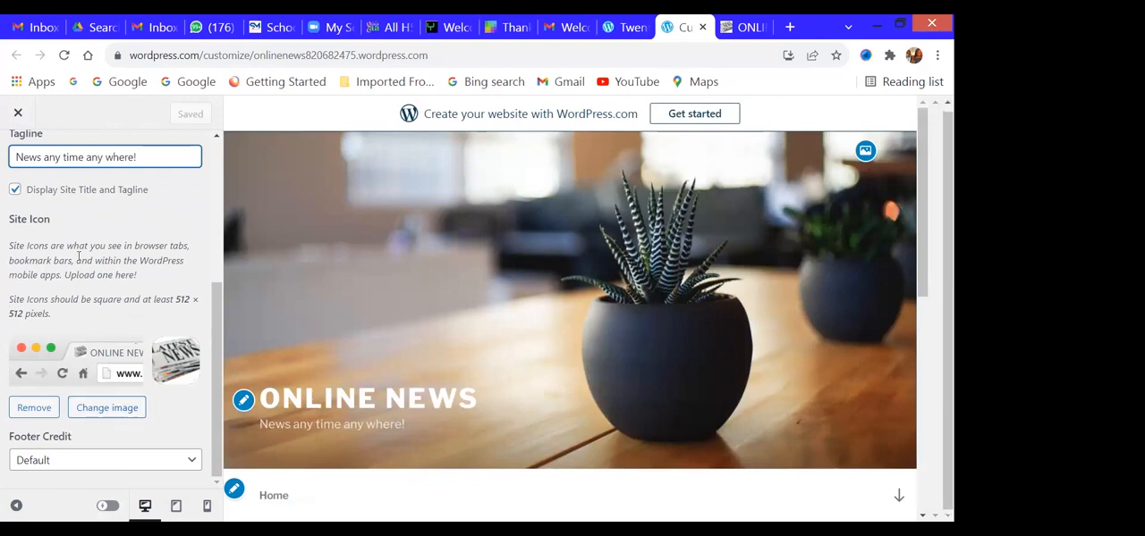
{"action": "scroll", "coordinate": [78, 261], "scroll_direction": "up", "scroll_amount": 3}
{"action": "scroll", "coordinate": [79, 261], "scroll_direction": "down", "scroll_amount": 3}
{"action": "left_click", "coordinate": [173, 464]}
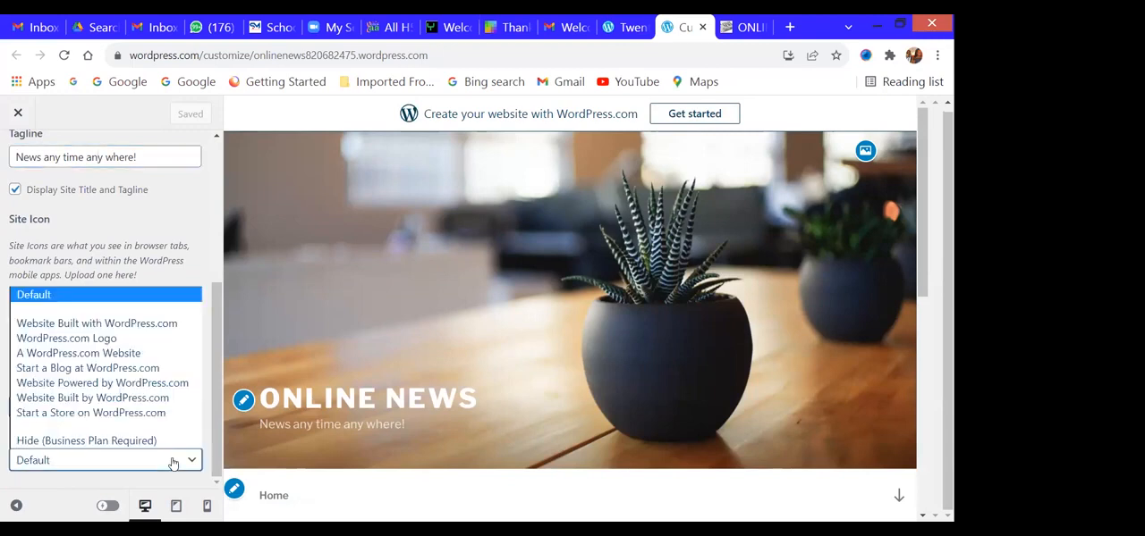
{"action": "scroll", "coordinate": [145, 265], "scroll_direction": "up", "scroll_amount": 3}
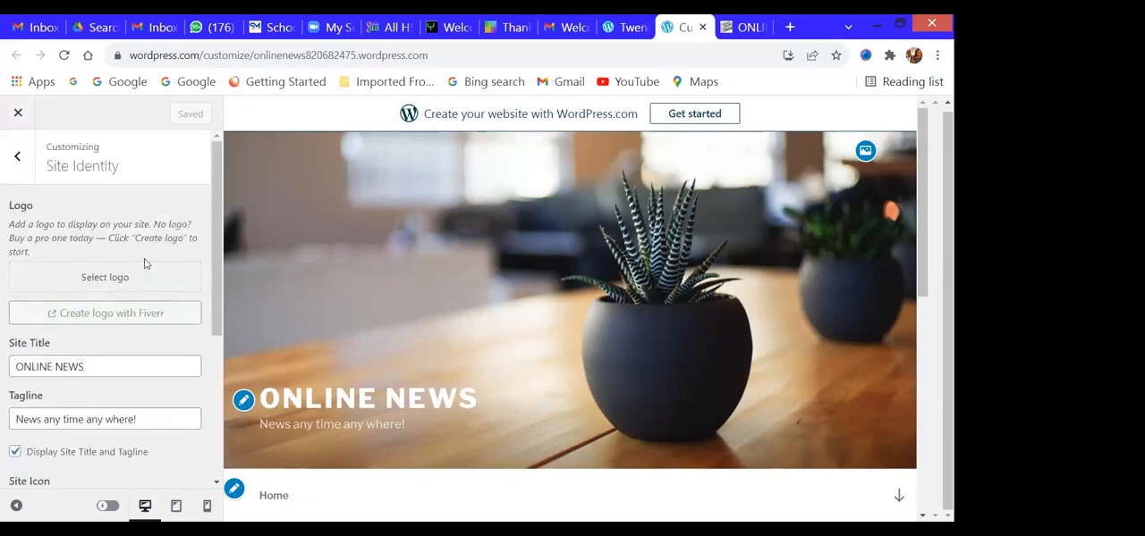
{"action": "left_click", "coordinate": [15, 156]}
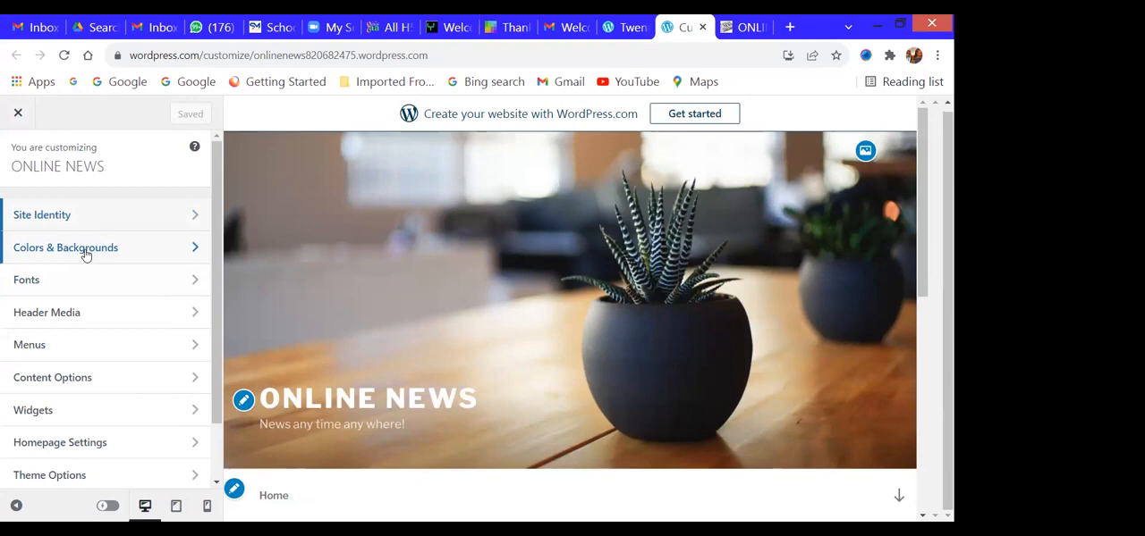
- Open the Colors & Backgrounds settings and look over the colors, palettes and background patterns on offer
{"action": "left_click", "coordinate": [86, 255]}
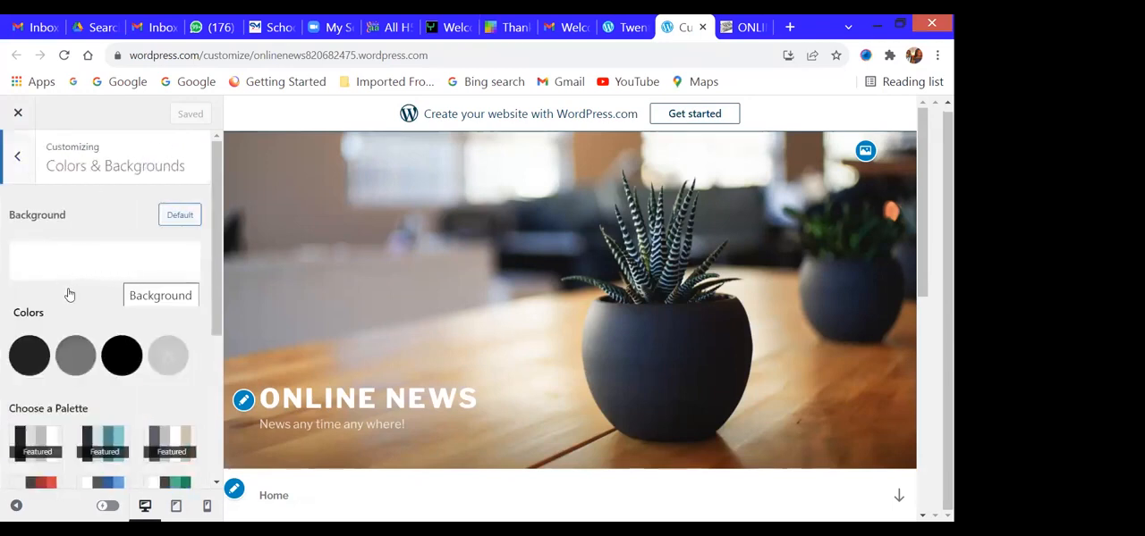
{"action": "scroll", "coordinate": [109, 289], "scroll_direction": "down", "scroll_amount": 3}
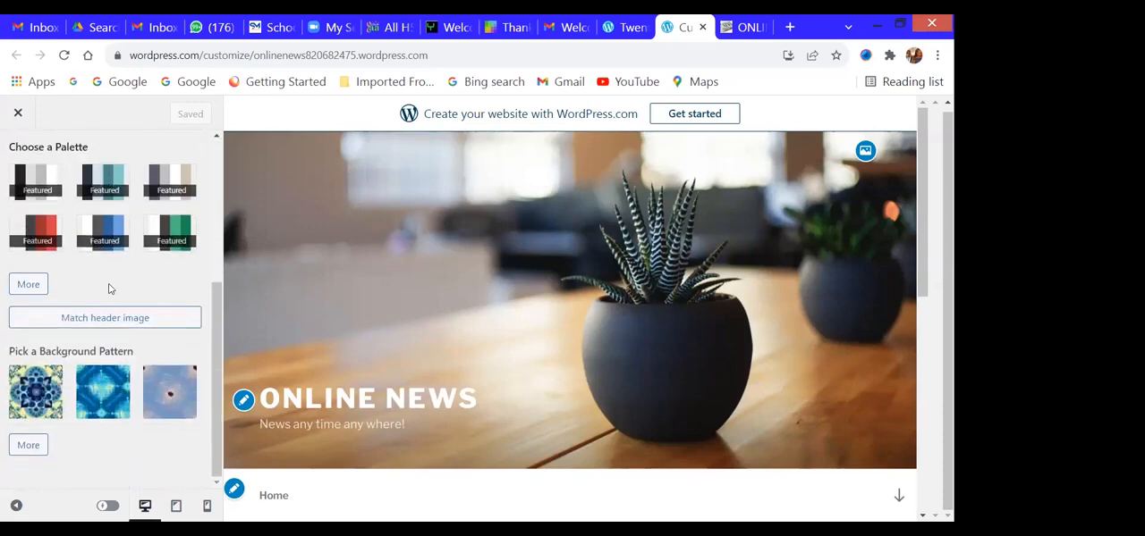
{"action": "scroll", "coordinate": [109, 288], "scroll_direction": "up", "scroll_amount": 3}
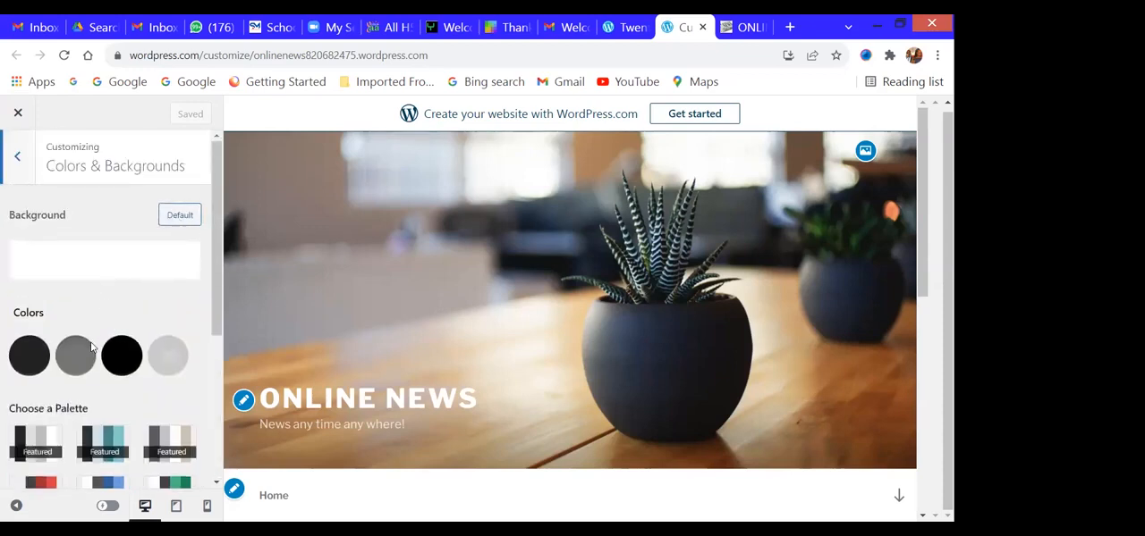
- Set the Links color to the bright green among the suggested colors
{"action": "left_click", "coordinate": [66, 361]}
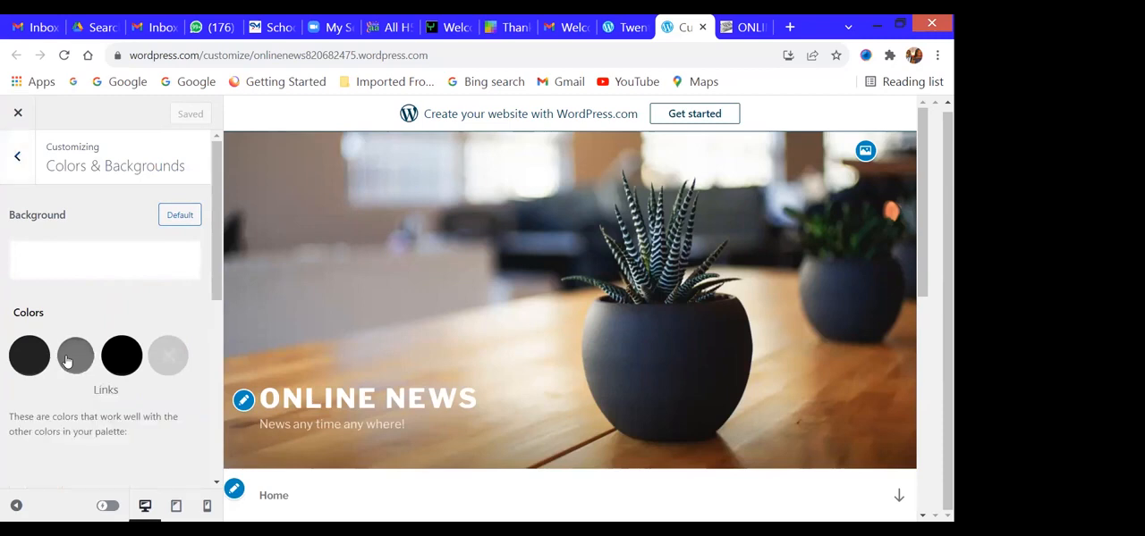
{"action": "scroll", "coordinate": [97, 327], "scroll_direction": "down", "scroll_amount": 2}
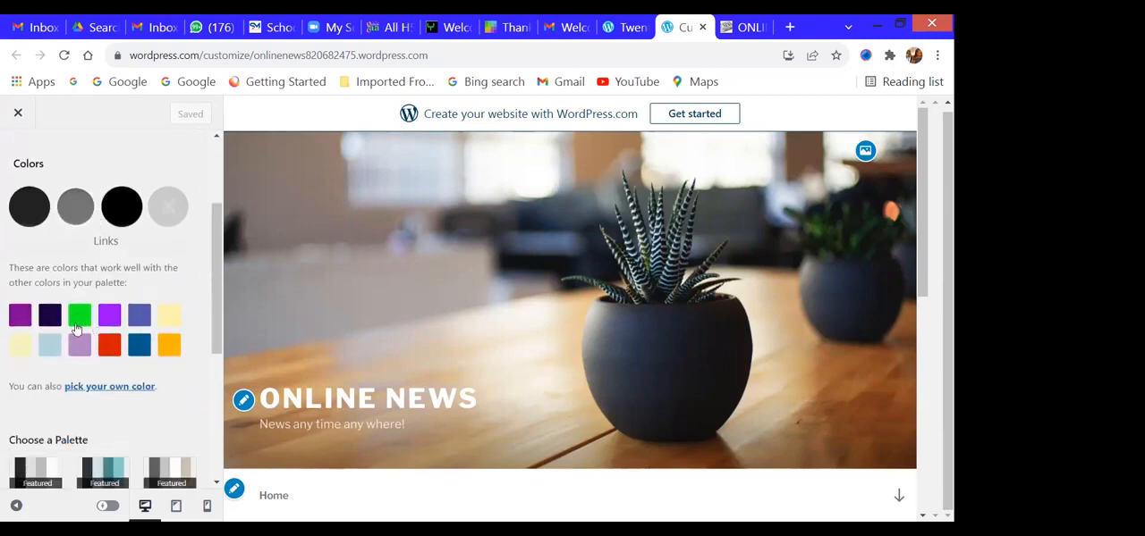
{"action": "left_click", "coordinate": [82, 319]}
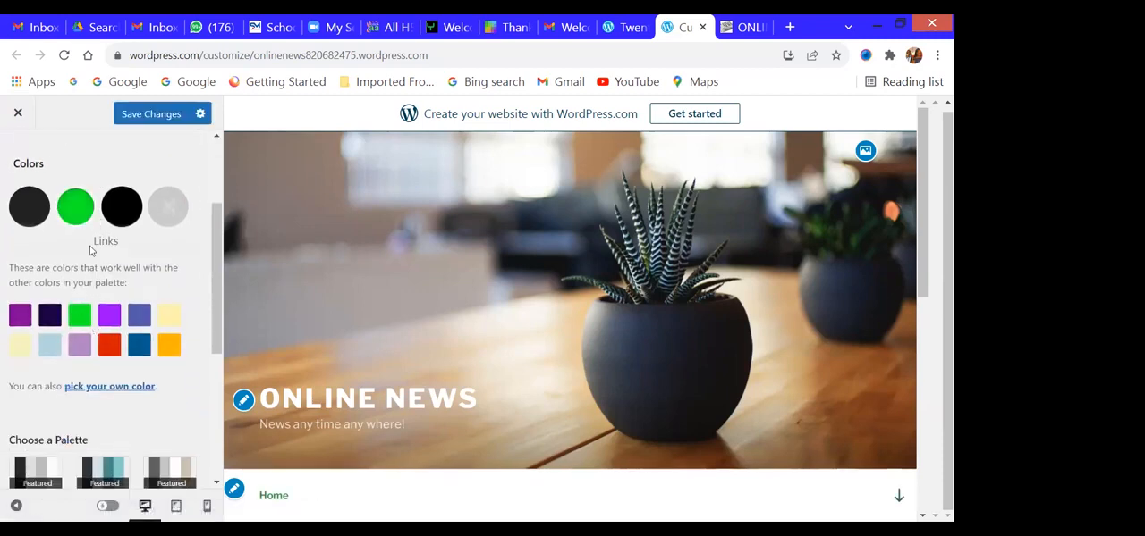
{"action": "left_click", "coordinate": [77, 204]}
- Apply the featured white, dark grey and green color palette to the site and save the changes
{"action": "scroll", "coordinate": [128, 331], "scroll_direction": "down", "scroll_amount": 2}
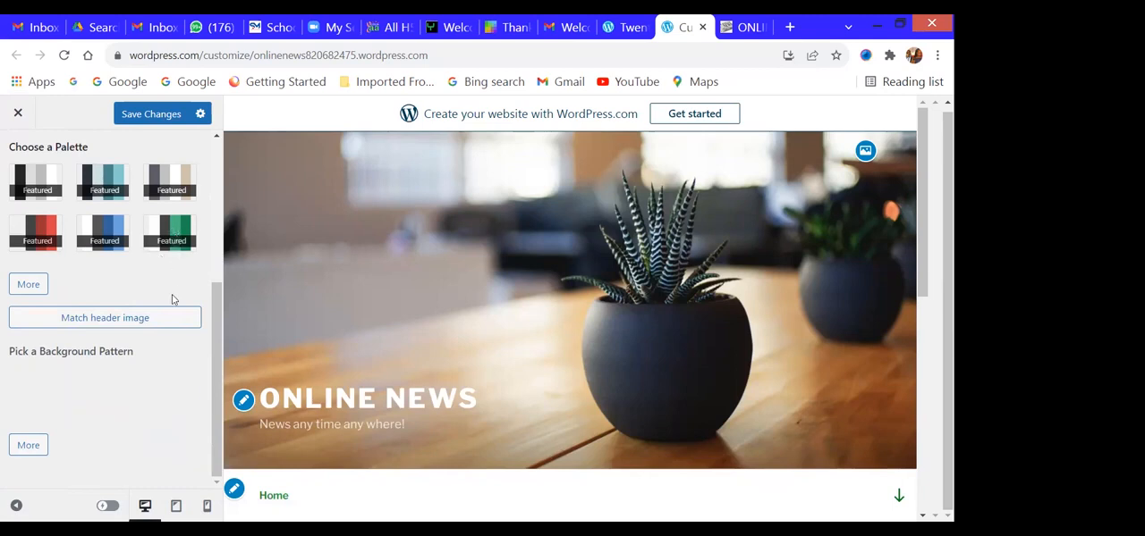
{"action": "scroll", "coordinate": [154, 380], "scroll_direction": "up", "scroll_amount": 3}
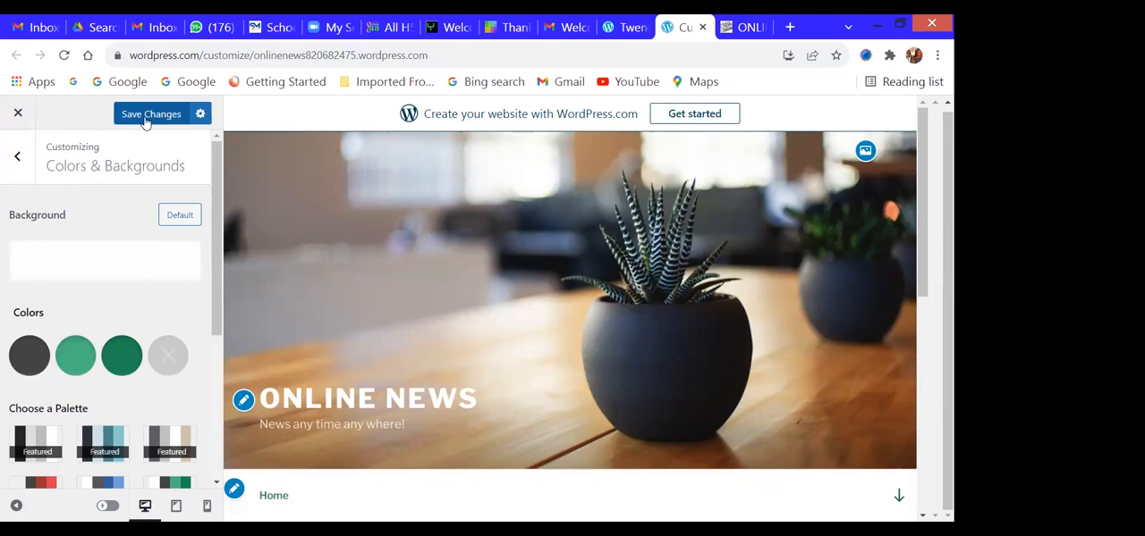
{"action": "left_click", "coordinate": [145, 121]}
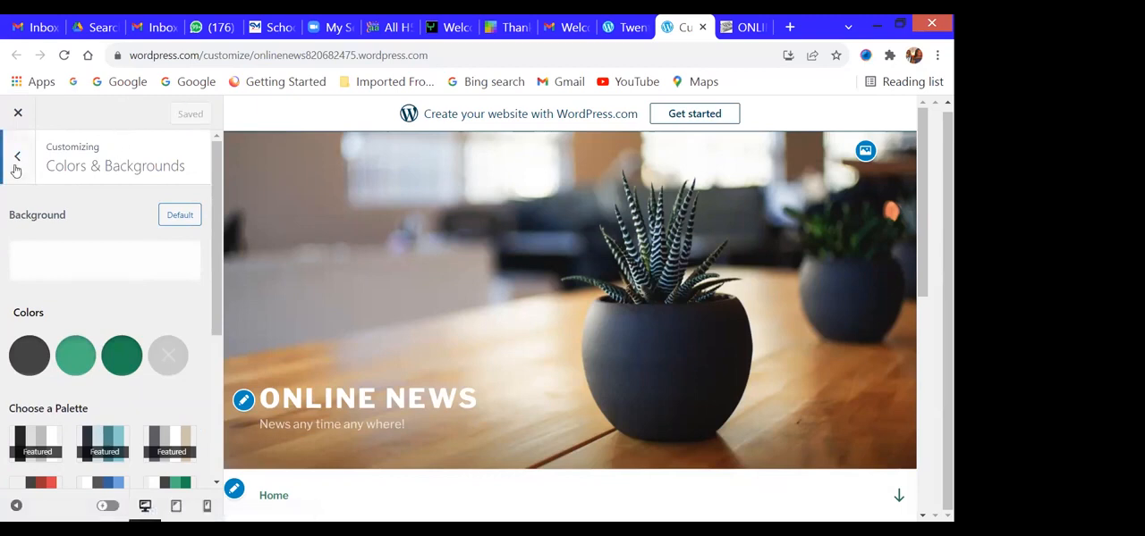
- Set the site's headings font to Anonymous Pro in the Fonts settings
{"action": "left_click", "coordinate": [16, 158]}
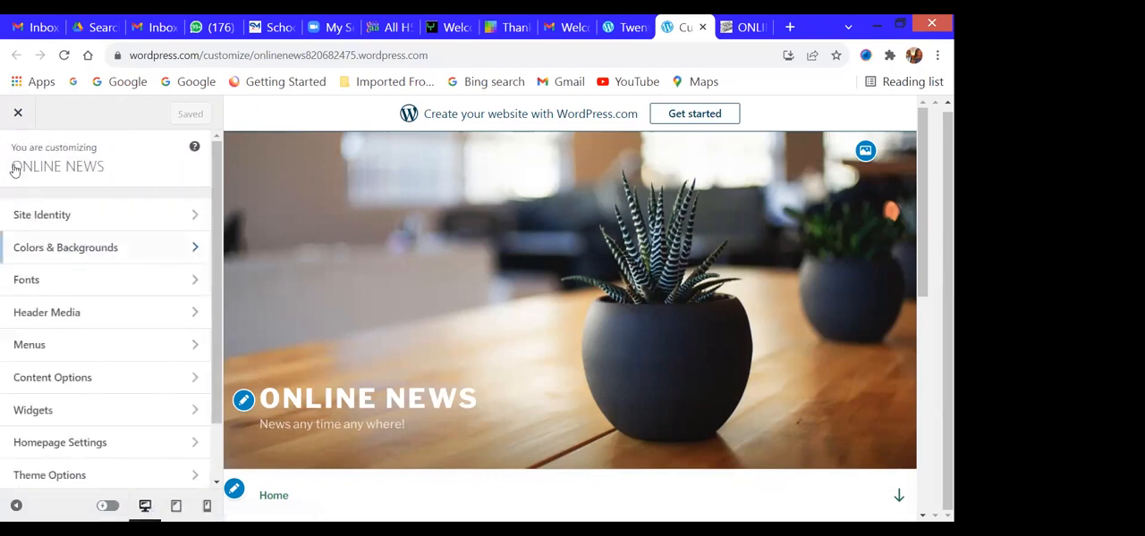
{"action": "left_click", "coordinate": [69, 282]}
{"action": "scroll", "coordinate": [483, 360], "scroll_direction": "down", "scroll_amount": 3}
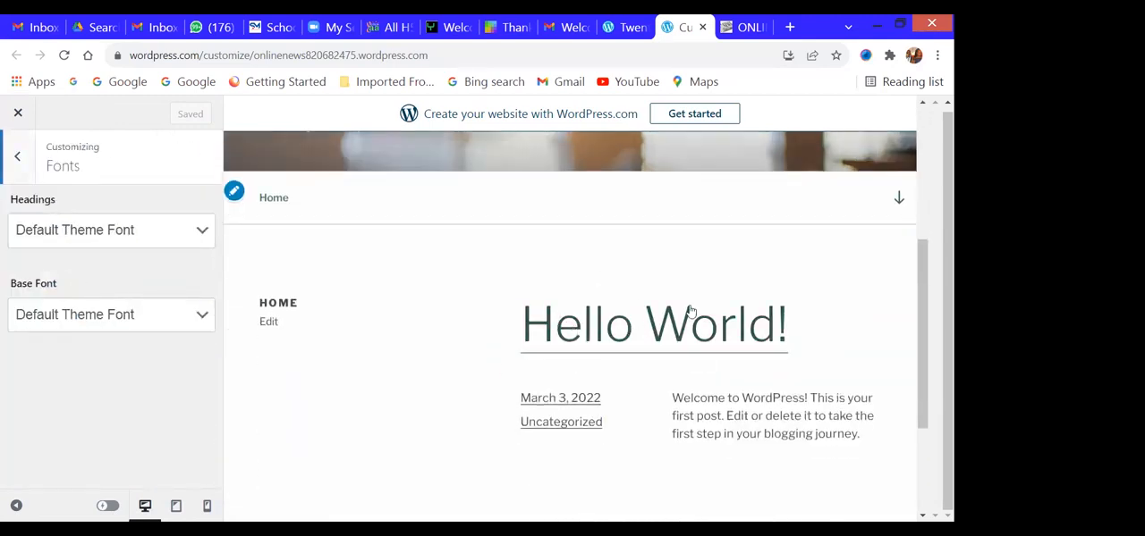
{"action": "left_click", "coordinate": [117, 237]}
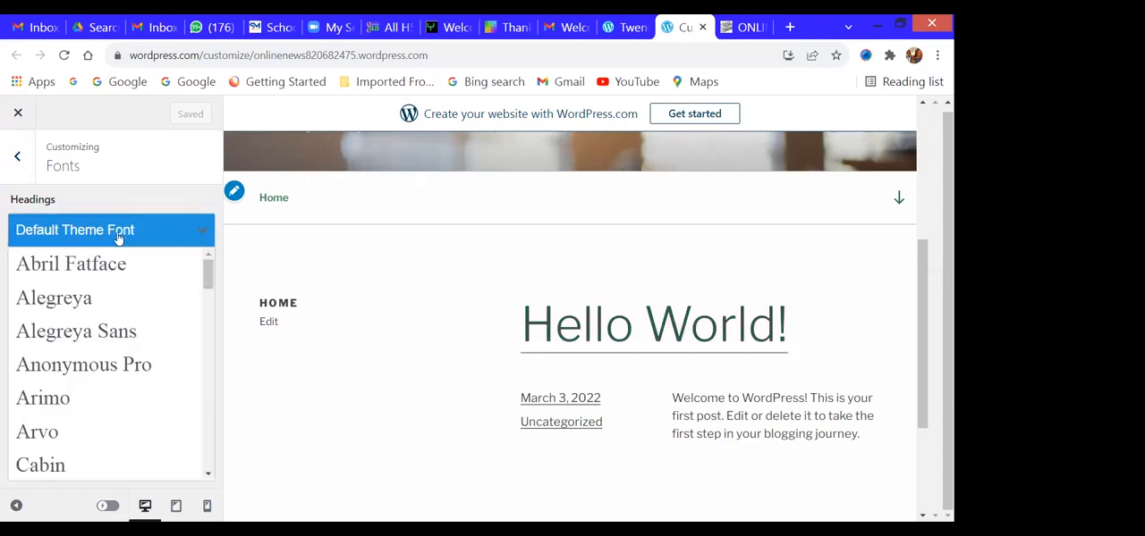
{"action": "left_click", "coordinate": [94, 373]}
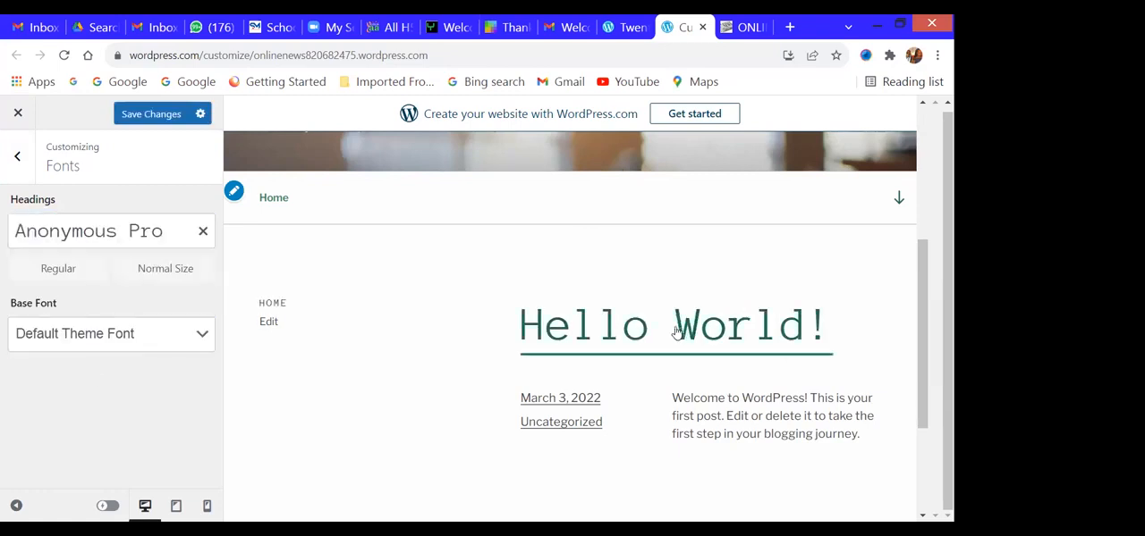
- Set the site's base font to Gentium Book Basic
{"action": "left_click", "coordinate": [162, 343]}
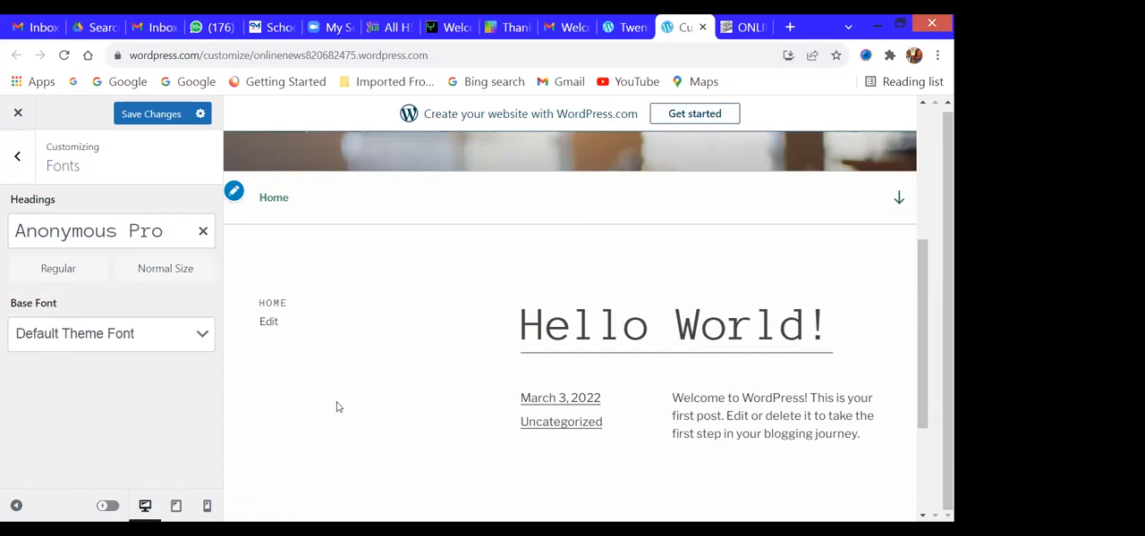
{"action": "left_click", "coordinate": [97, 333]}
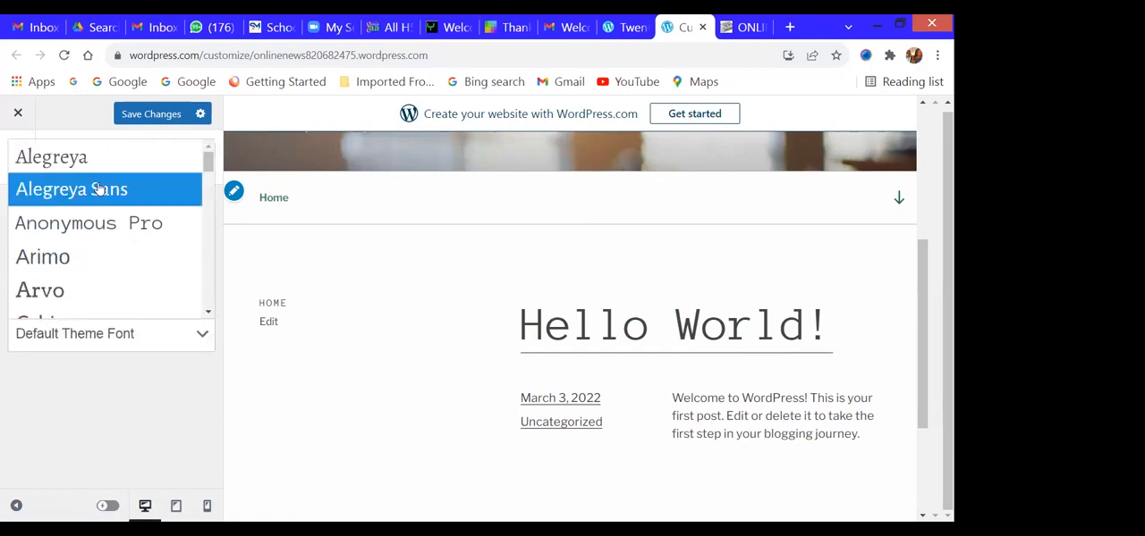
{"action": "scroll", "coordinate": [97, 190], "scroll_direction": "down", "scroll_amount": 3}
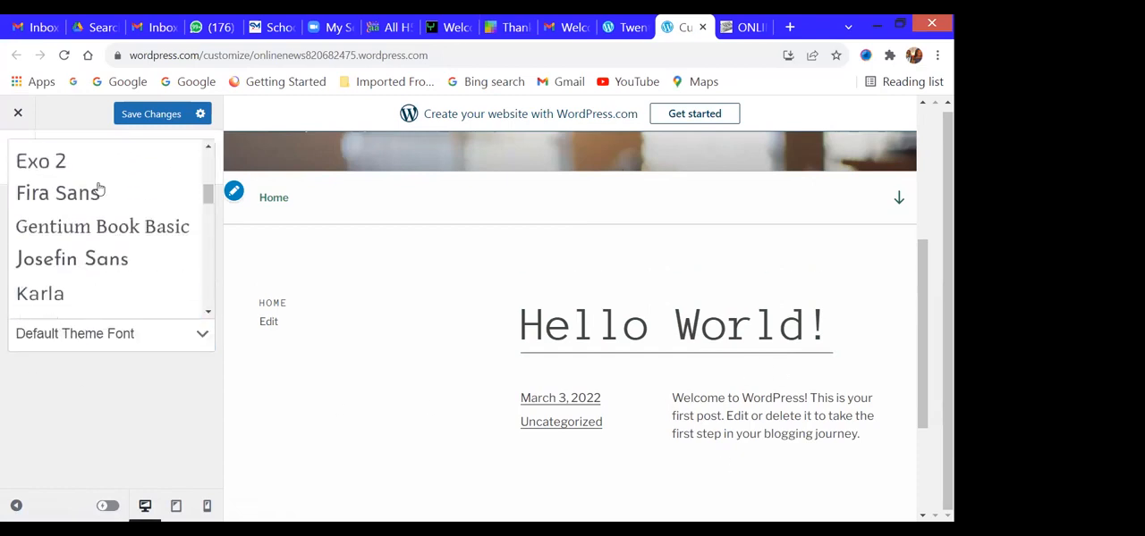
{"action": "left_click", "coordinate": [95, 234]}
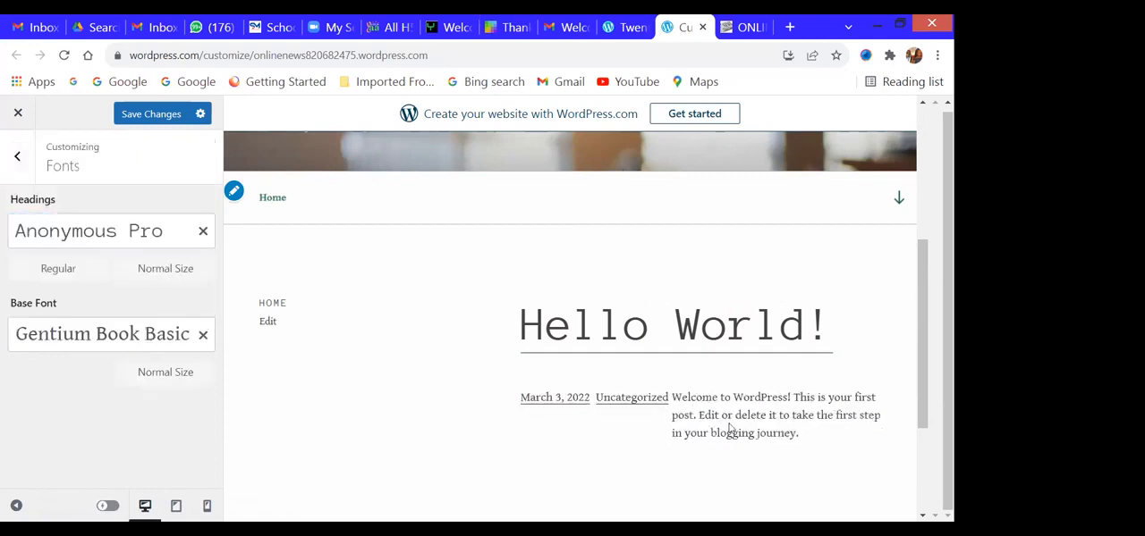
- Set the site's base font to Noto Sans
{"action": "left_click", "coordinate": [166, 335]}
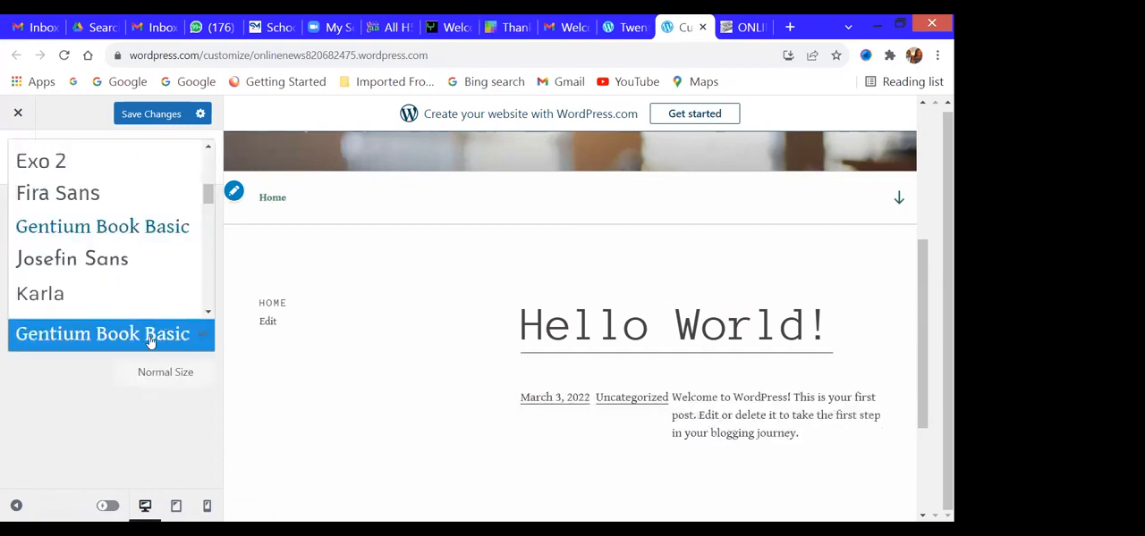
{"action": "scroll", "coordinate": [94, 228], "scroll_direction": "down", "scroll_amount": 5}
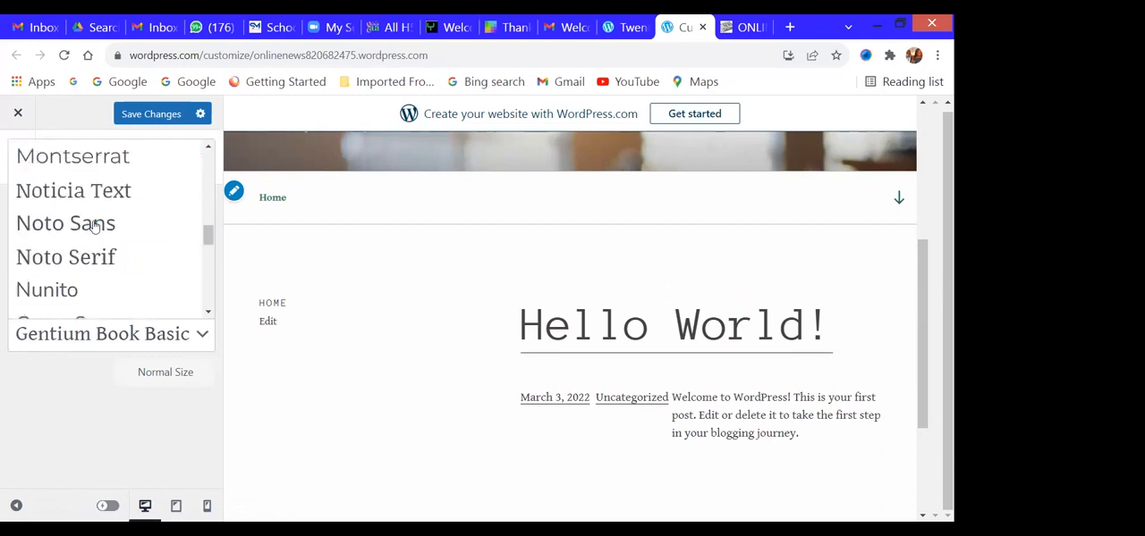
{"action": "left_click", "coordinate": [85, 227]}
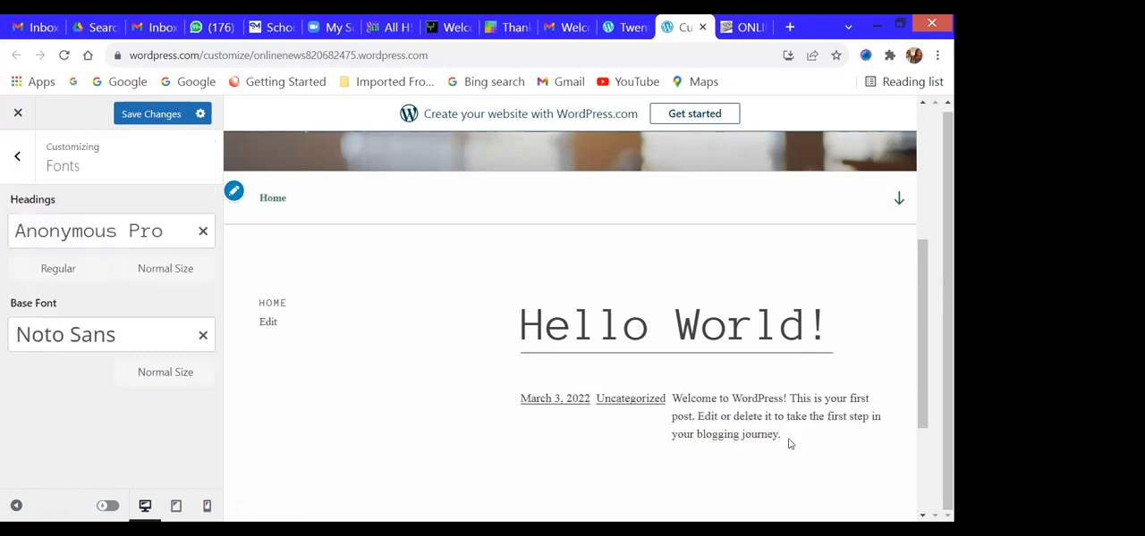
- Save the font changes and return to the customizer's main sections
{"action": "left_click", "coordinate": [151, 114]}
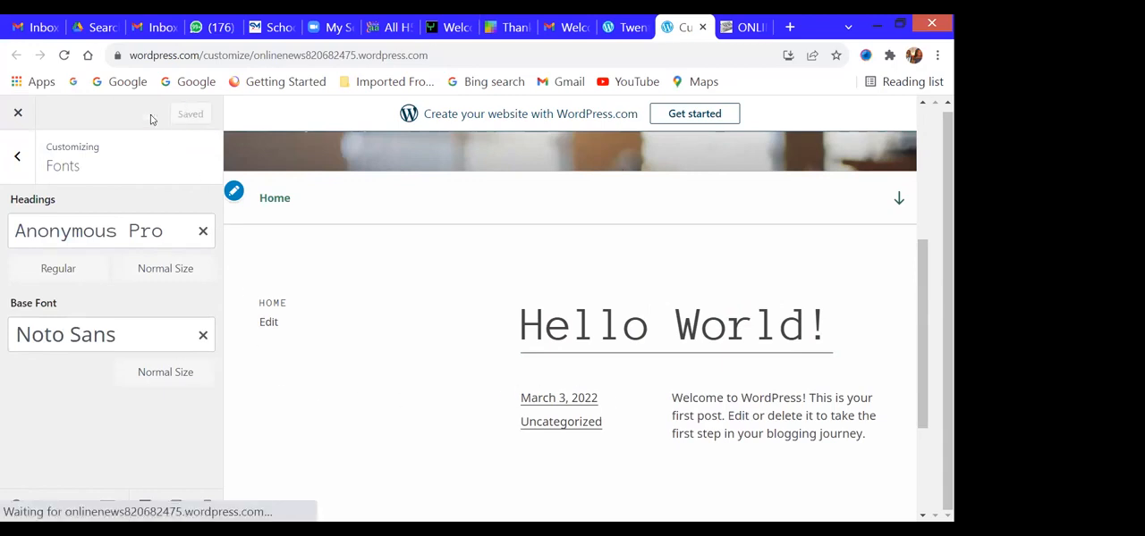
{"action": "left_click", "coordinate": [17, 158]}
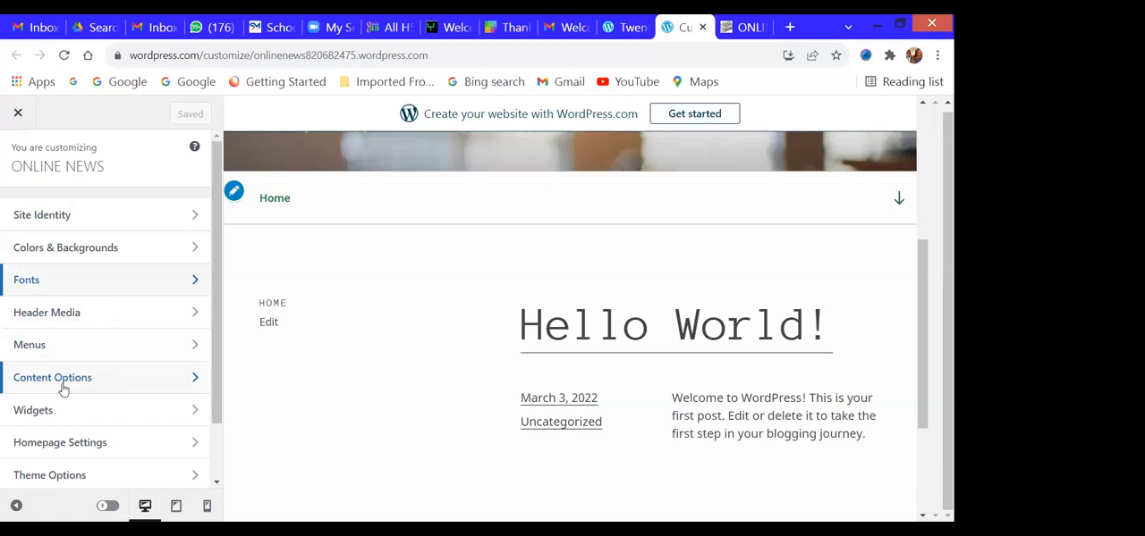
- Add a Calendar block to the Footer 1 widget area, finding it with the block search "wid"
{"action": "left_click", "coordinate": [95, 418]}
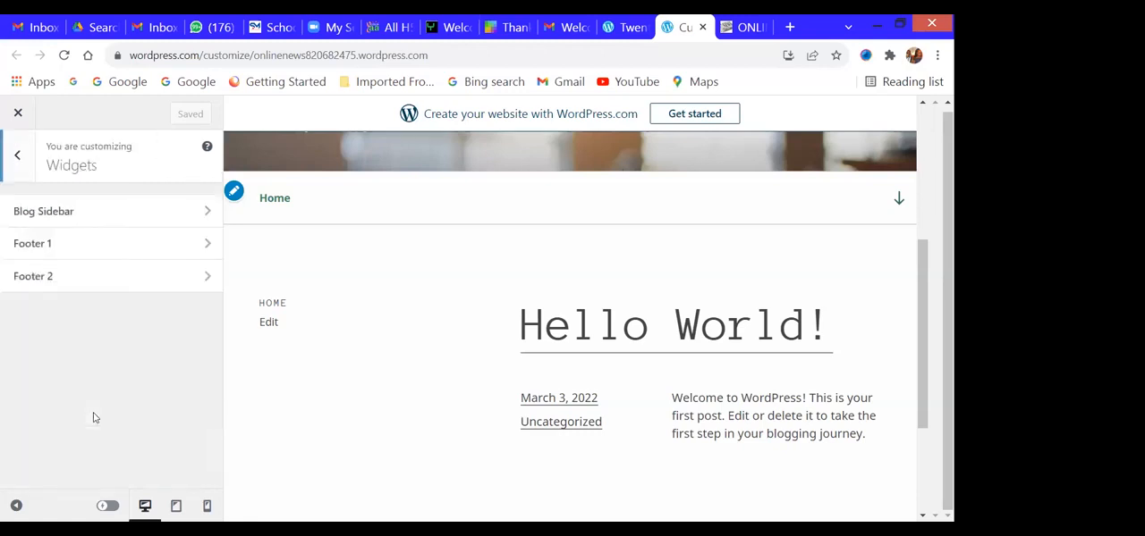
{"action": "left_click", "coordinate": [77, 249]}
{"action": "scroll", "coordinate": [120, 402], "scroll_direction": "down", "scroll_amount": 3}
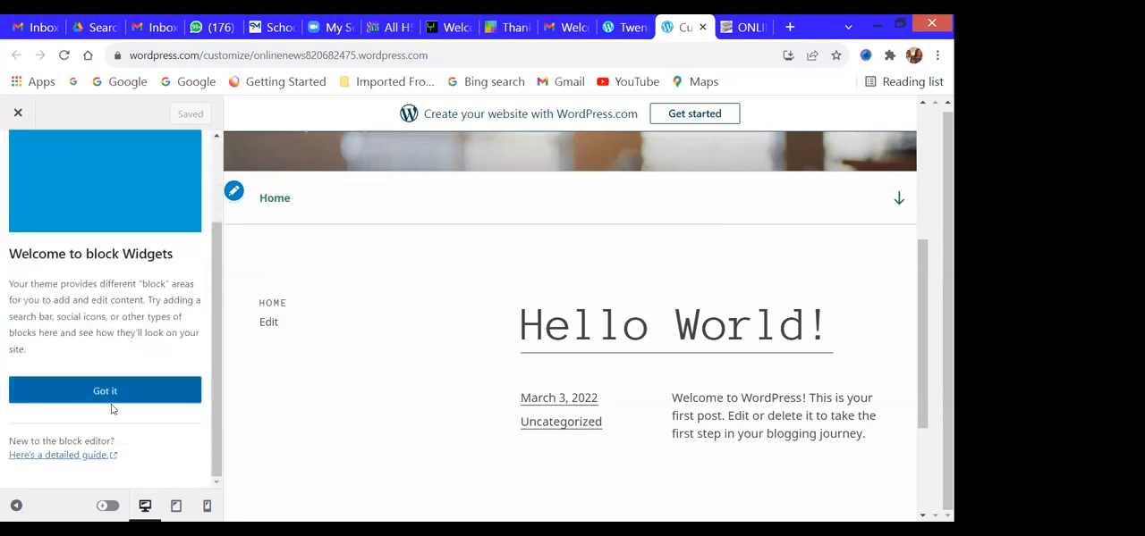
{"action": "left_click", "coordinate": [103, 390]}
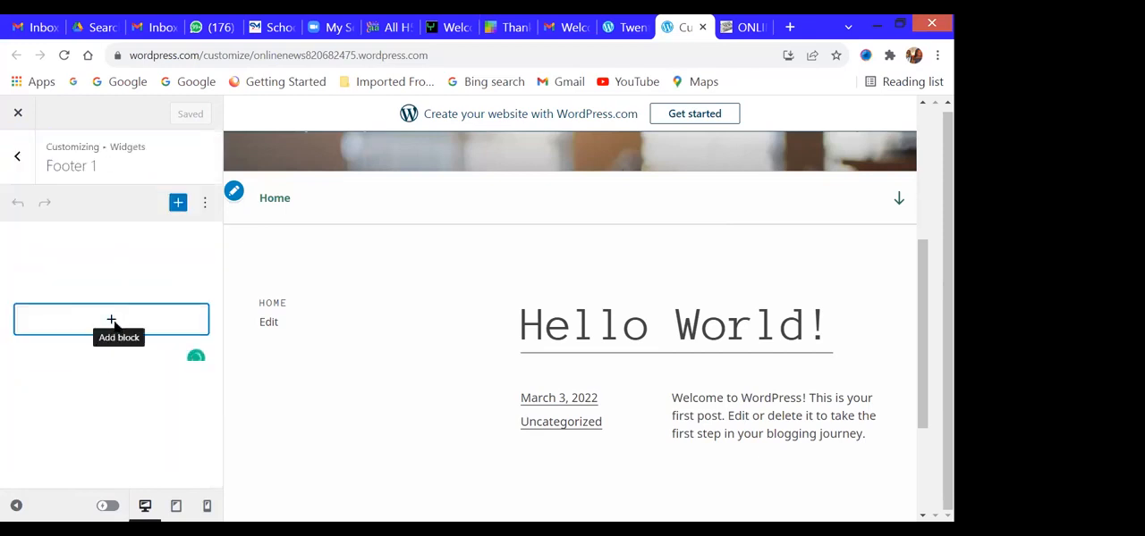
{"action": "left_click", "coordinate": [112, 322]}
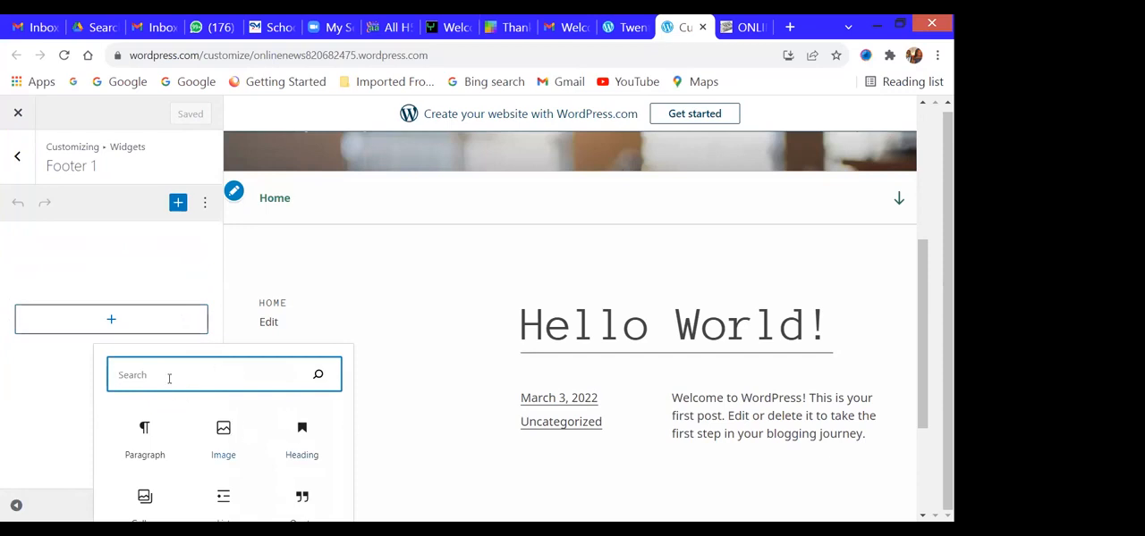
{"action": "type", "text": "w"}
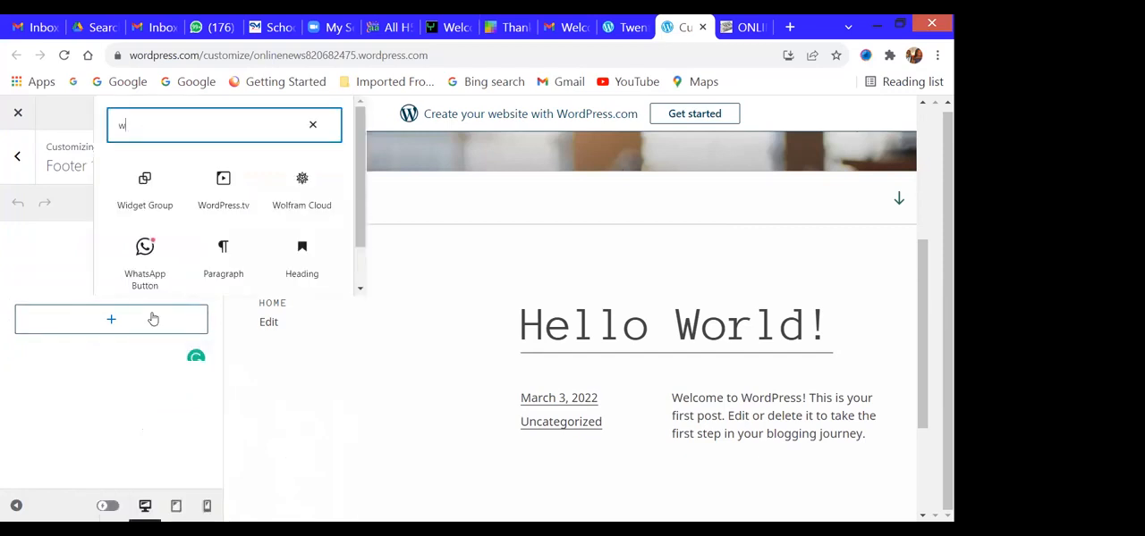
{"action": "type", "text": "id"}
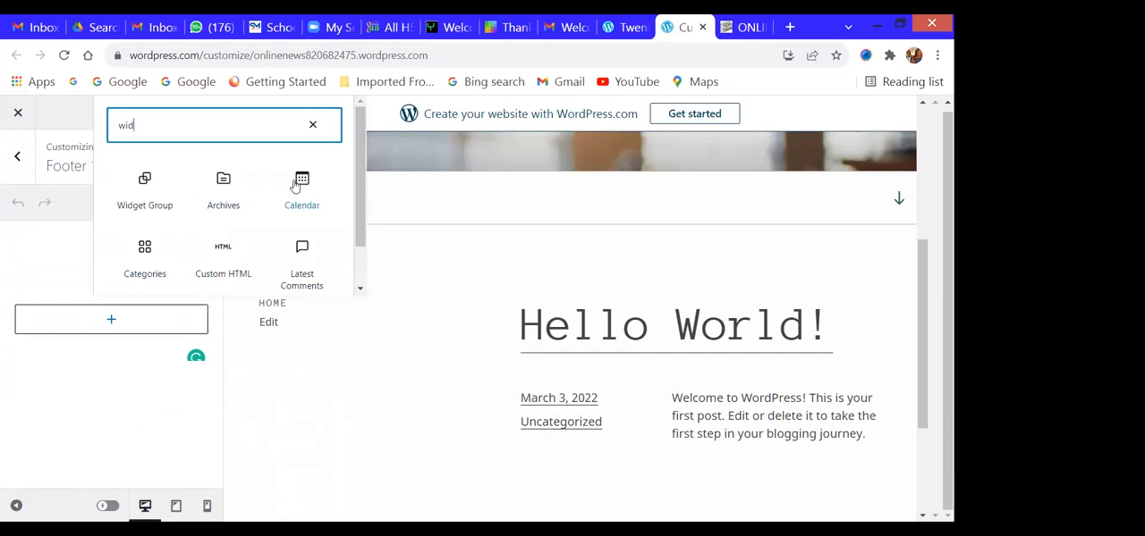
{"action": "left_click", "coordinate": [303, 192]}
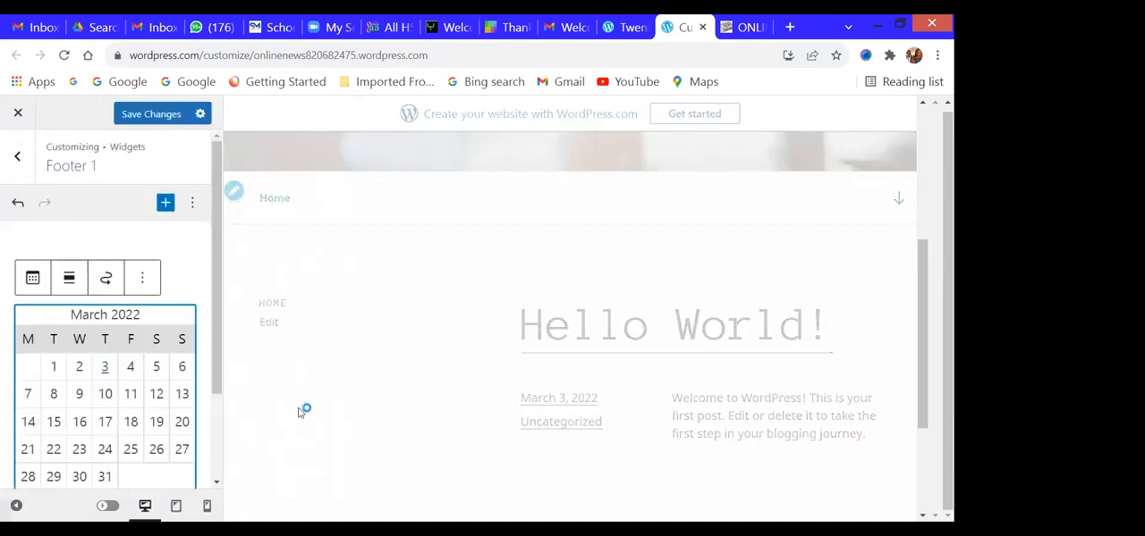
- Save the Footer 1 widget changes, check the footer in the site preview and leave the widget settings
{"action": "scroll", "coordinate": [64, 318], "scroll_direction": "down", "scroll_amount": 3}
{"action": "scroll", "coordinate": [65, 314], "scroll_direction": "up", "scroll_amount": 3}
{"action": "left_click", "coordinate": [163, 118]}
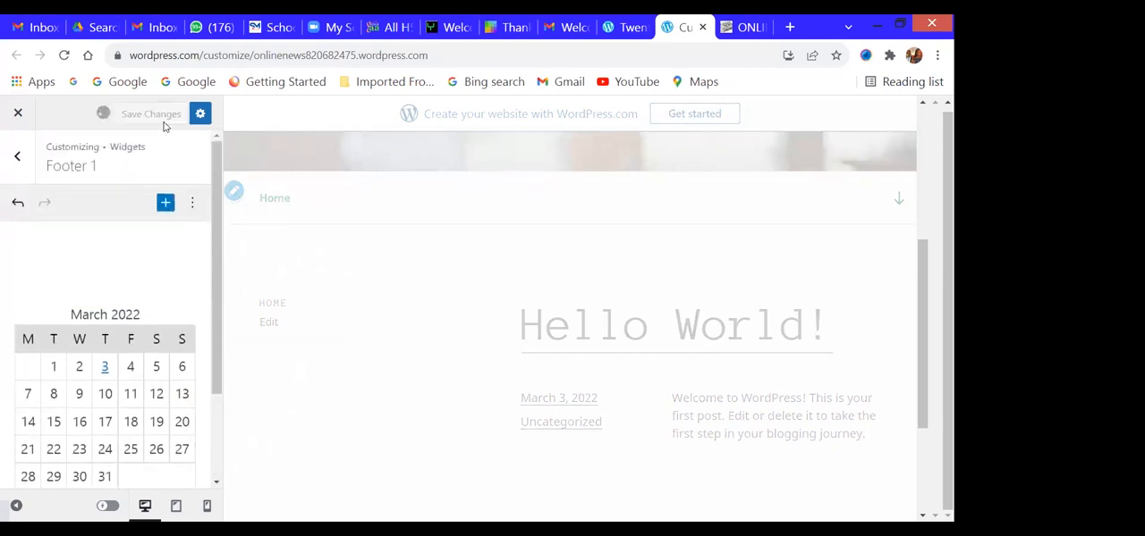
{"action": "left_click_drag", "start_coordinate": [925, 268], "coordinate": [935, 435]}
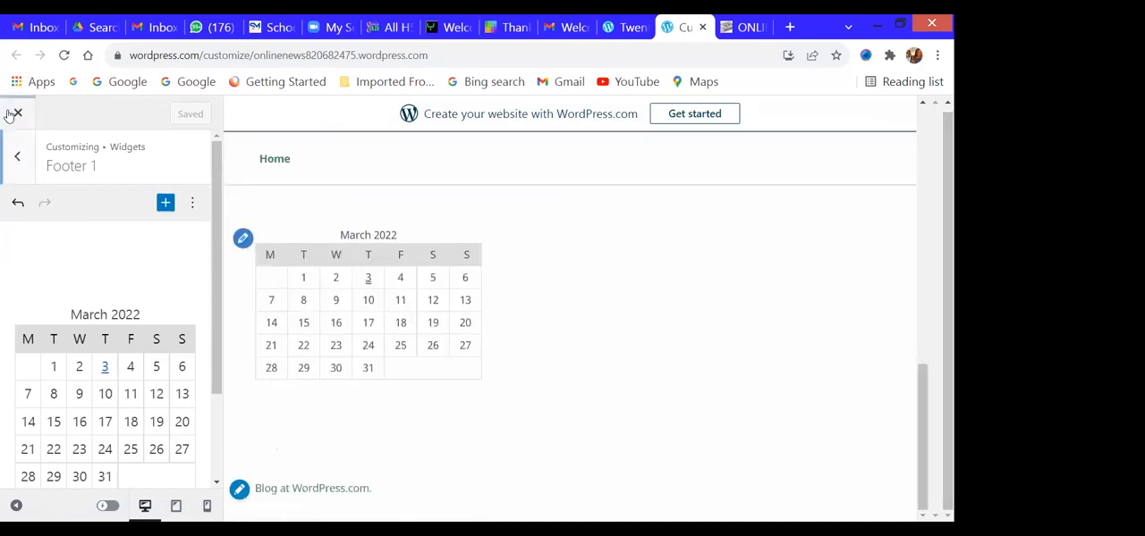
{"action": "left_click", "coordinate": [20, 160]}
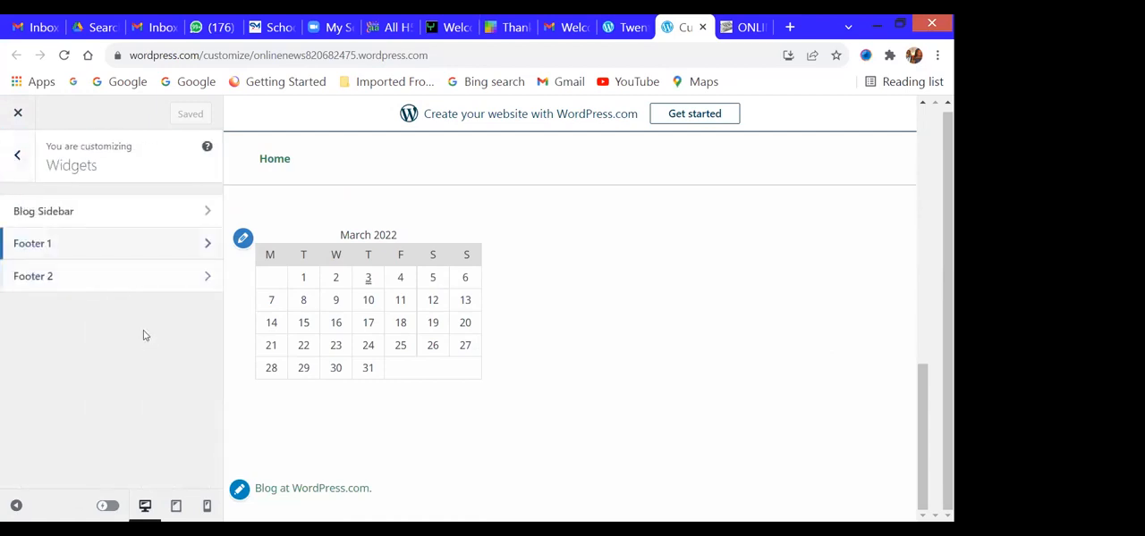
{"action": "left_click", "coordinate": [11, 159]}
- Review the blog display, post details and featured image settings in Content Options
{"action": "scroll", "coordinate": [148, 338], "scroll_direction": "down", "scroll_amount": 2}
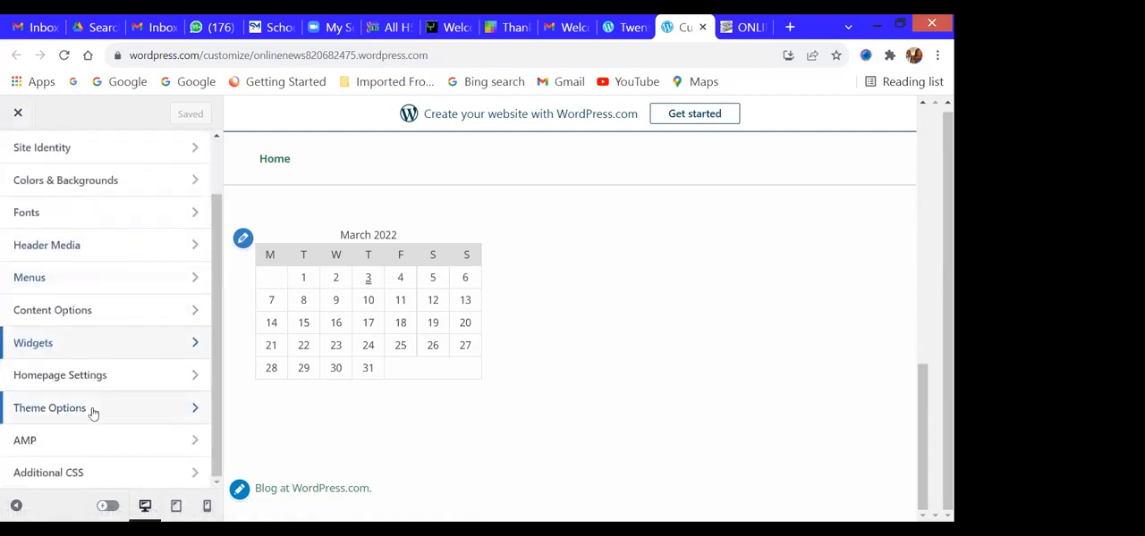
{"action": "left_click", "coordinate": [69, 313]}
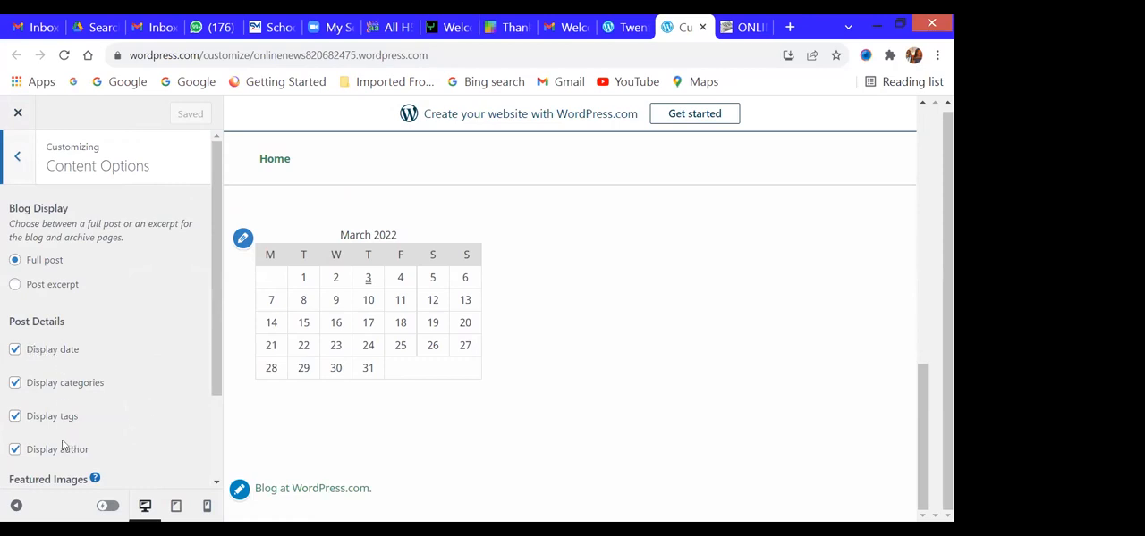
{"action": "scroll", "coordinate": [61, 444], "scroll_direction": "down", "scroll_amount": 2}
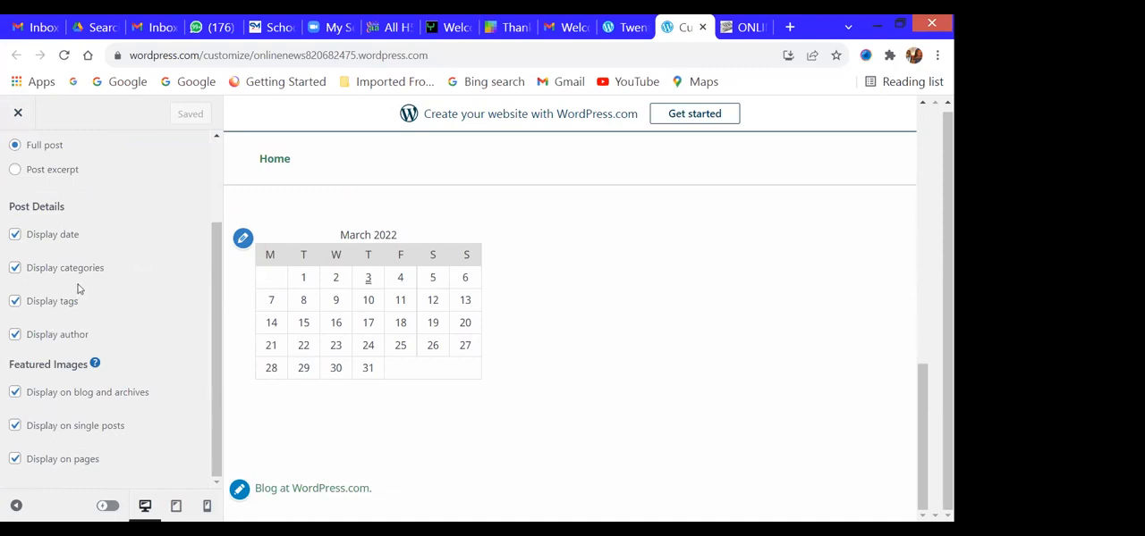
{"action": "scroll", "coordinate": [77, 279], "scroll_direction": "up", "scroll_amount": 1}
{"action": "scroll", "coordinate": [72, 259], "scroll_direction": "up", "scroll_amount": 2}
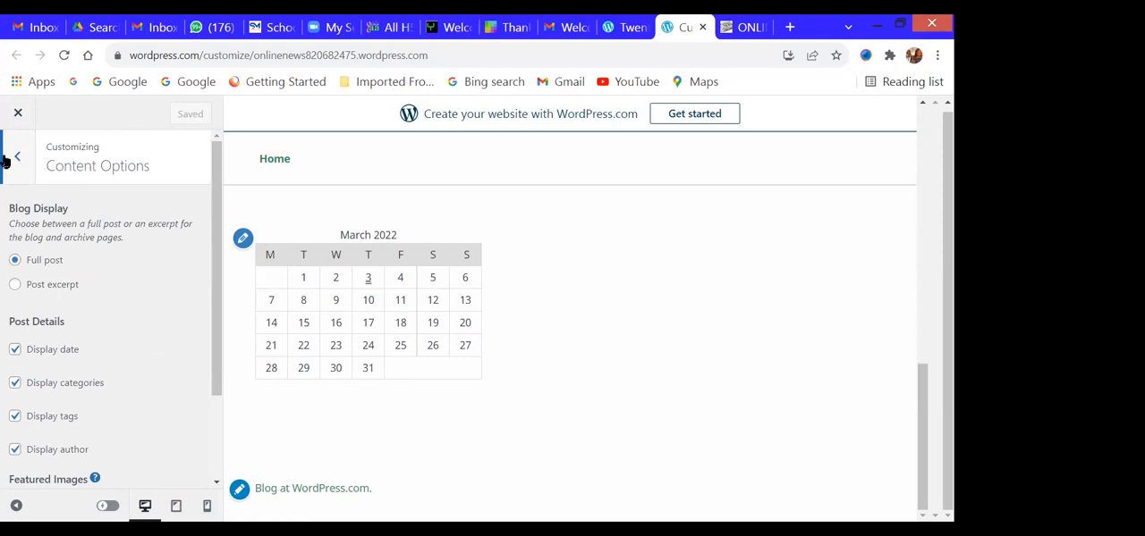
{"action": "left_click", "coordinate": [18, 159]}
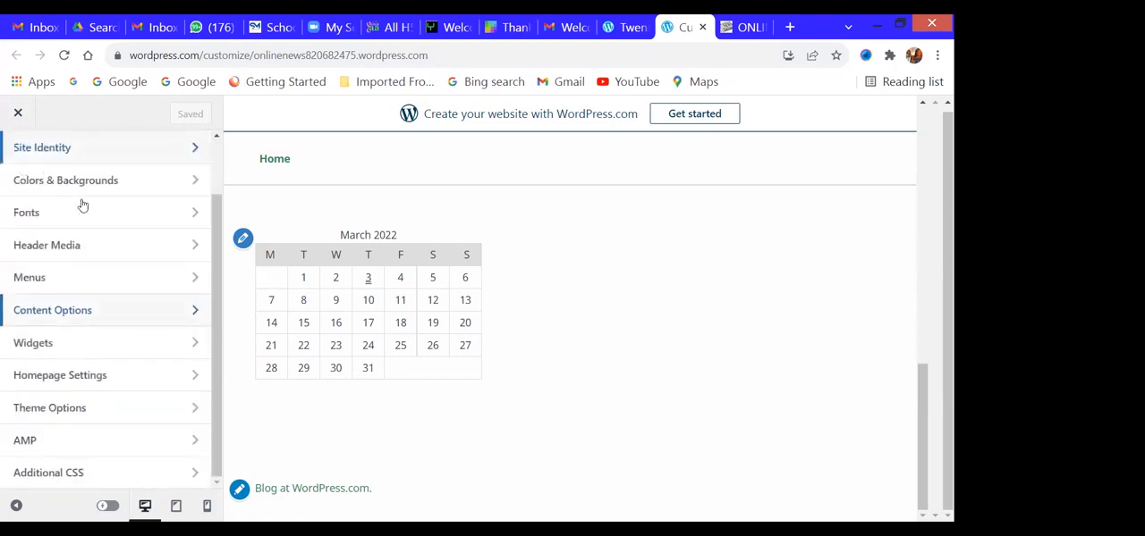
- Close the customizer and open the site's post categories
{"action": "scroll", "coordinate": [595, 368], "scroll_direction": "up", "scroll_amount": 10}
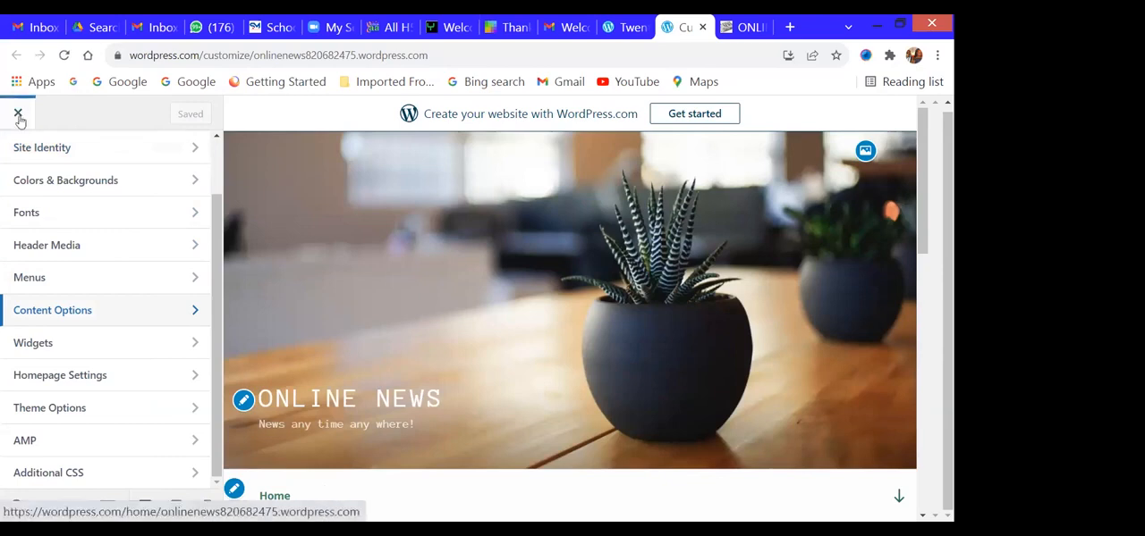
{"action": "left_click", "coordinate": [17, 114]}
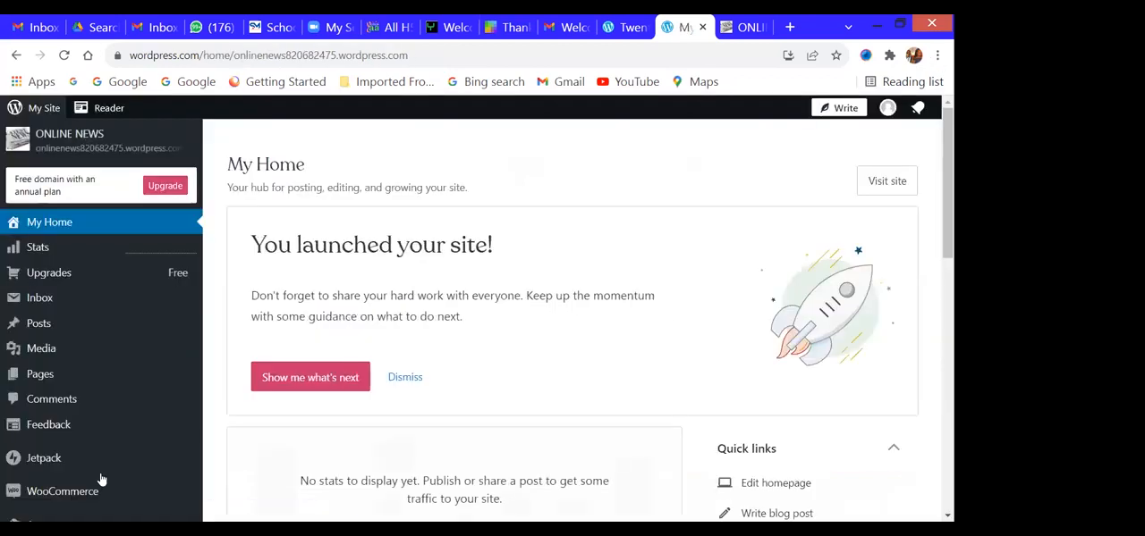
{"action": "mouse_move", "coordinate": [55, 336]}
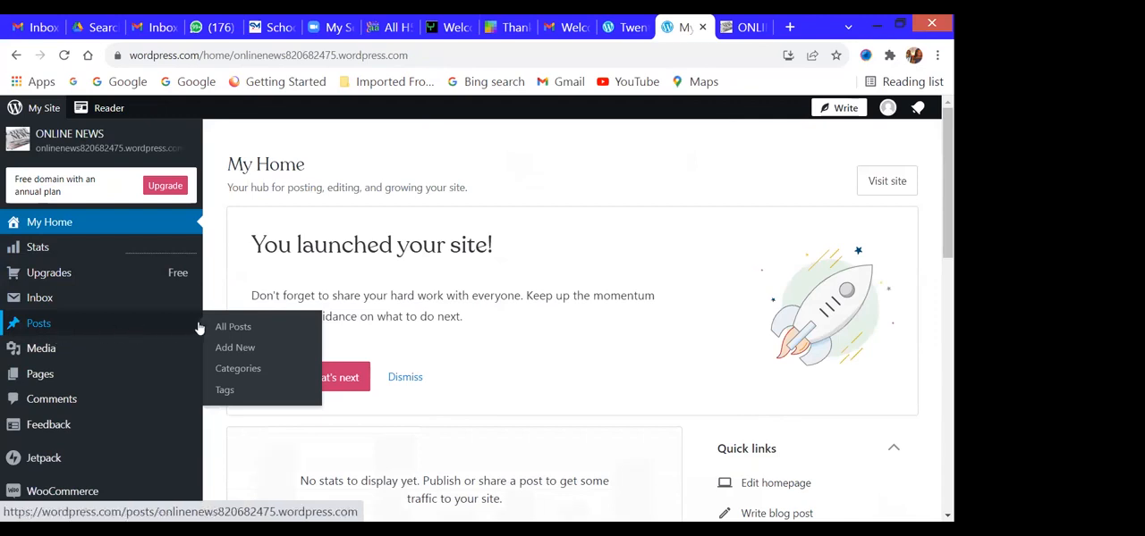
{"action": "left_click", "coordinate": [253, 373]}
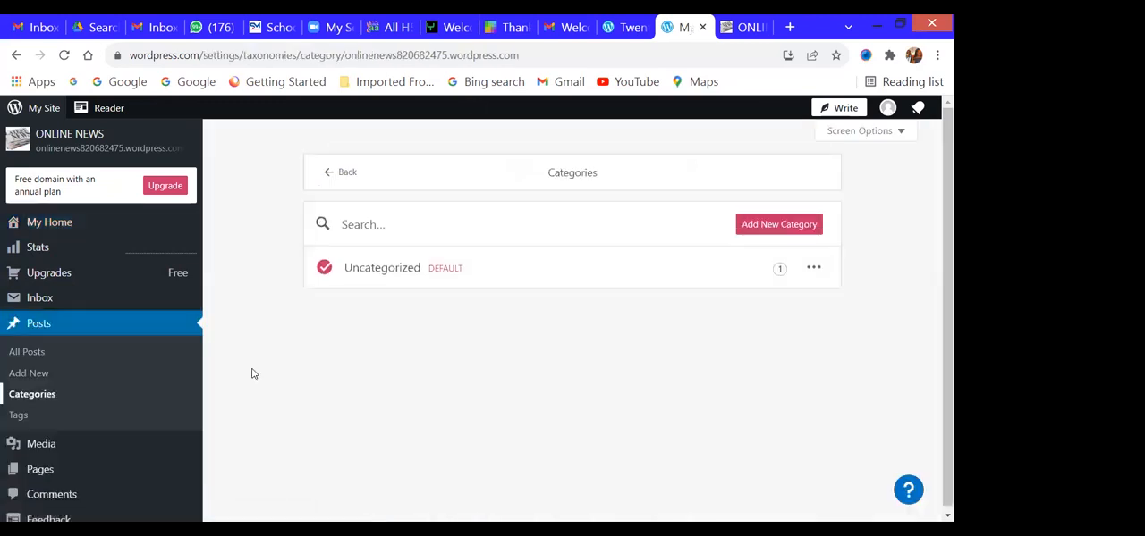
- Start a new top-level category named "DIGITAL PHOTOS"
{"action": "left_click", "coordinate": [767, 231]}
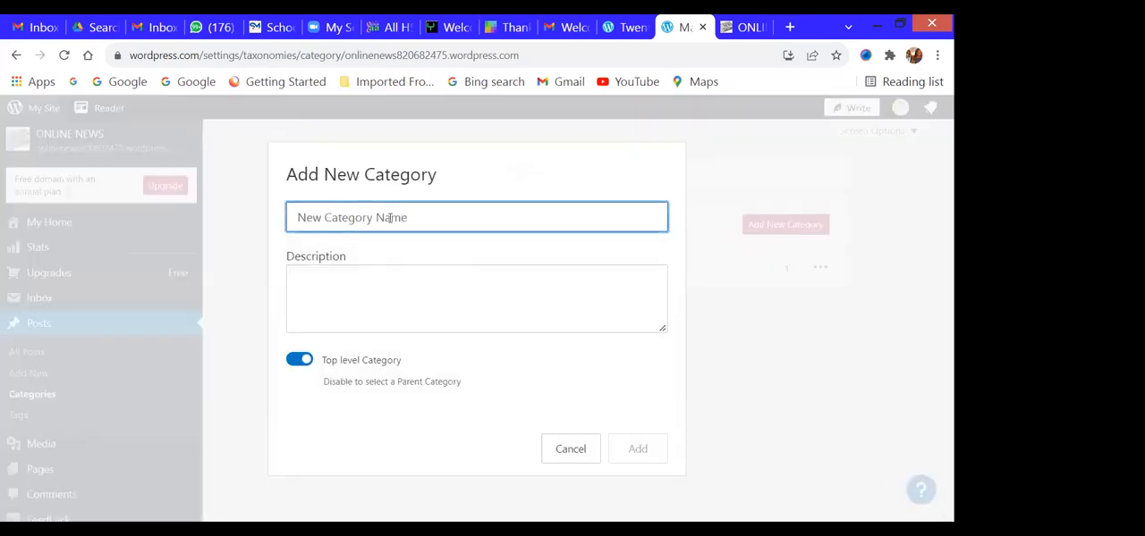
{"action": "type", "text": "PHOTOS"}
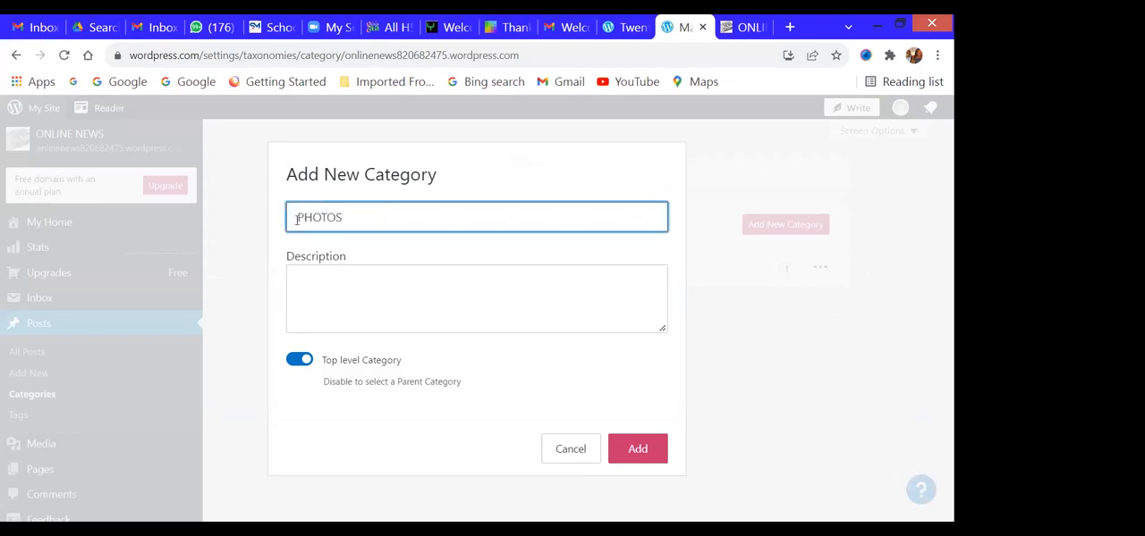
{"action": "type", "text": "DIGITAL"}
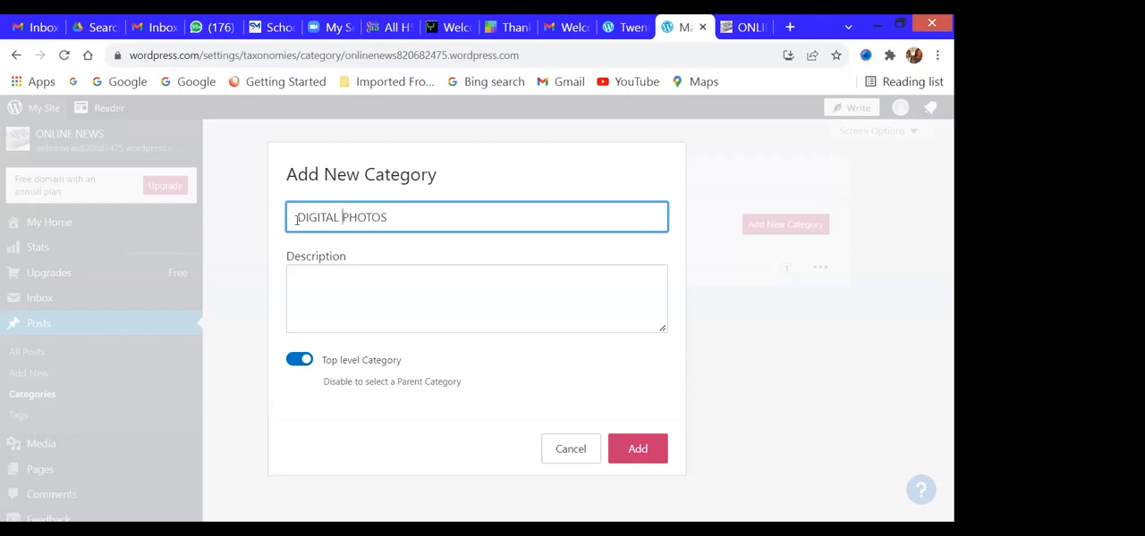
- Enter the description "Photos taken from the field/scene" for the DIGITAL PHOTOS category and add it
{"action": "left_click", "coordinate": [362, 298]}
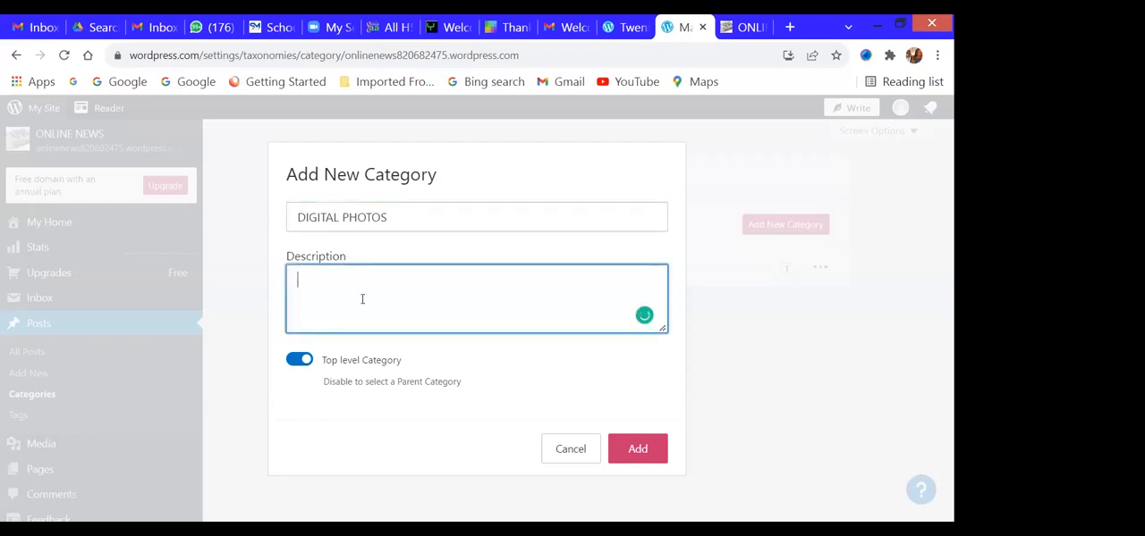
{"action": "type", "text": "pHOT"}
{"action": "key", "text": "BackSpace"}
{"action": "key", "text": "BackSpace"}
{"action": "key", "text": "BackSpace"}
{"action": "type", "text": "hotos tak"}
{"action": "type", "text": "en from the field/scene"}
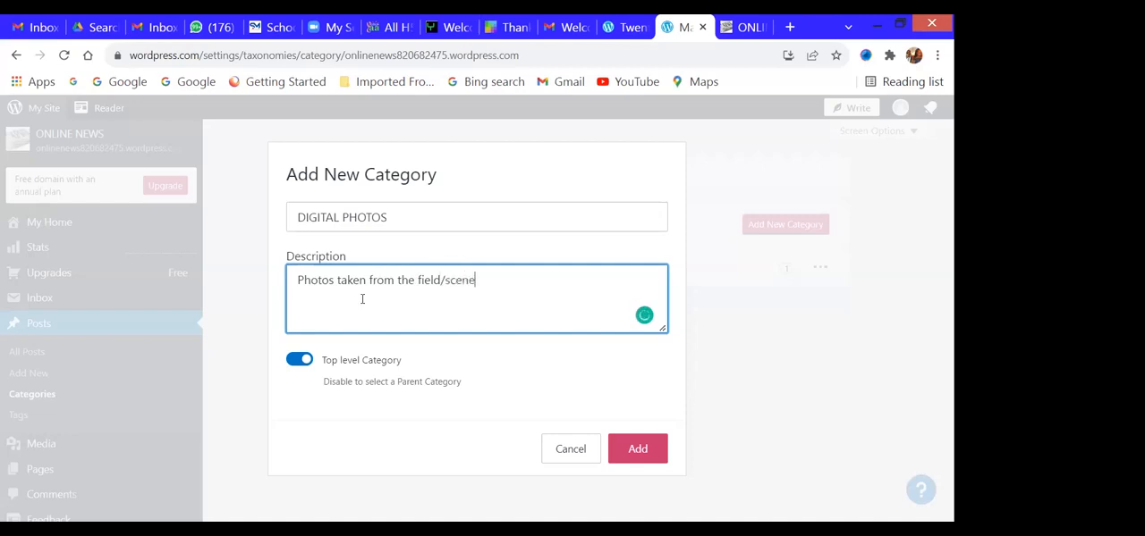
{"action": "left_click", "coordinate": [634, 451]}
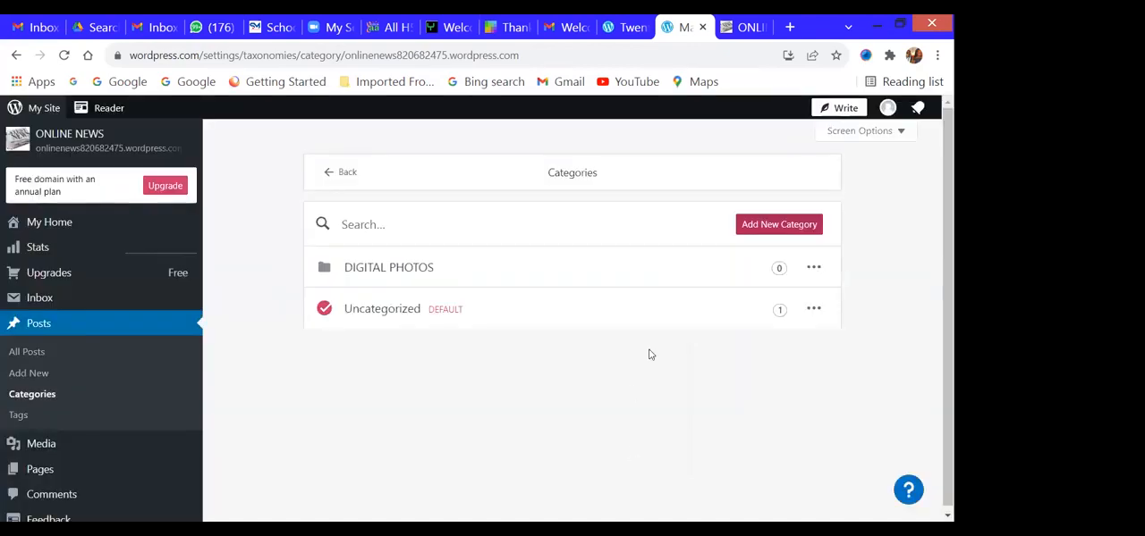
- Start another new top-level category named "BREAKING NEWS"
{"action": "left_click", "coordinate": [776, 226]}
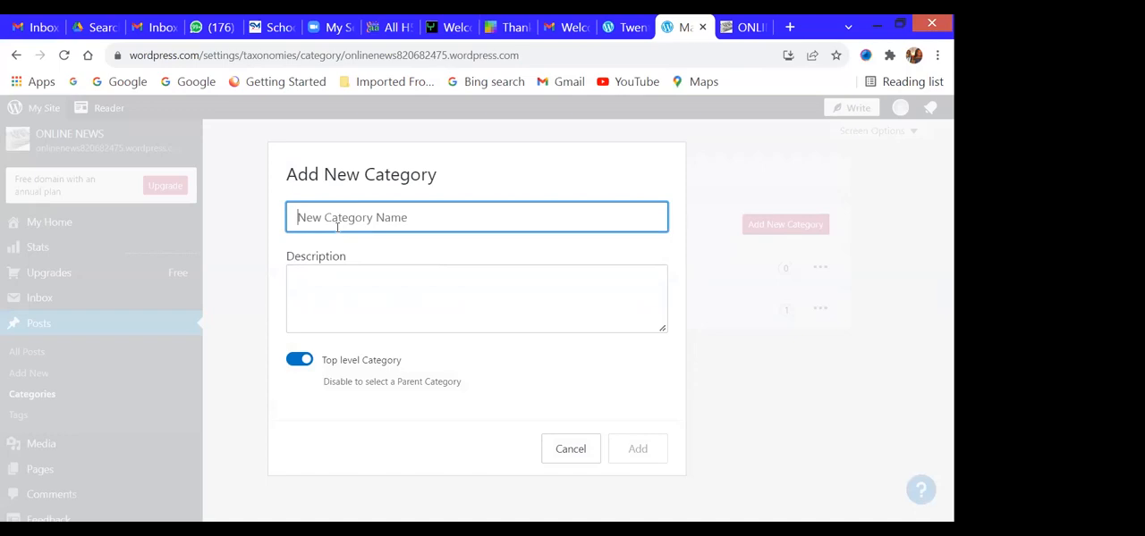
{"action": "type", "text": "O"}
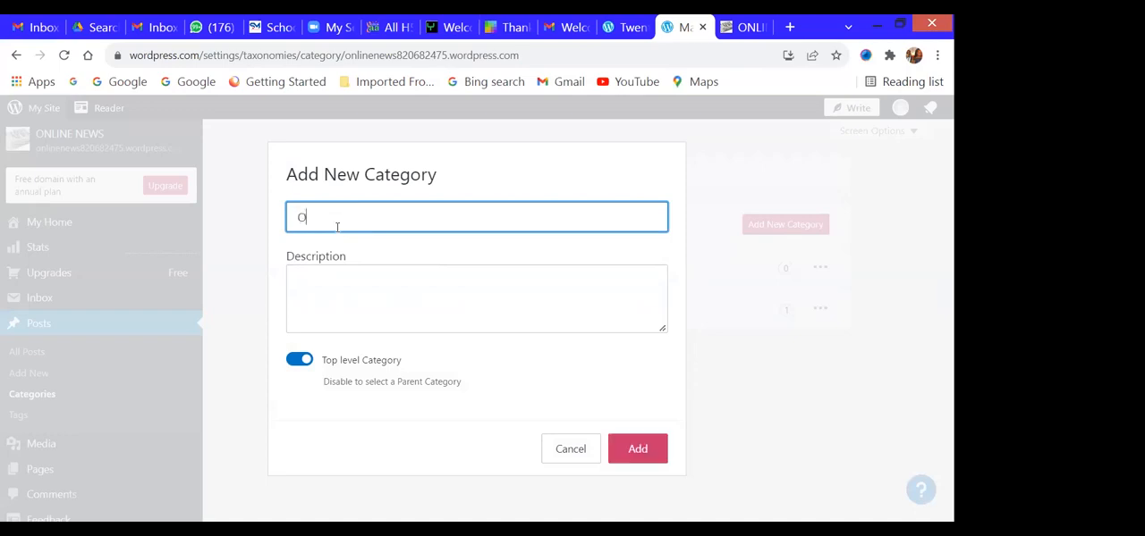
{"action": "type", "text": "NLINE NEW"}
{"action": "left_click_drag", "start_coordinate": [345, 220], "coordinate": [299, 226]}
{"action": "type", "text": "BREAKING"}
- Enter the description "News that have just happened" for the BREAKING NEWS category and add it
{"action": "left_click", "coordinate": [323, 288]}
{"action": "type", "text": "News that rea"}
{"action": "key", "text": "BackSpace"}
{"action": "key", "text": "BackSpace"}
{"action": "key", "text": "BackSpace"}
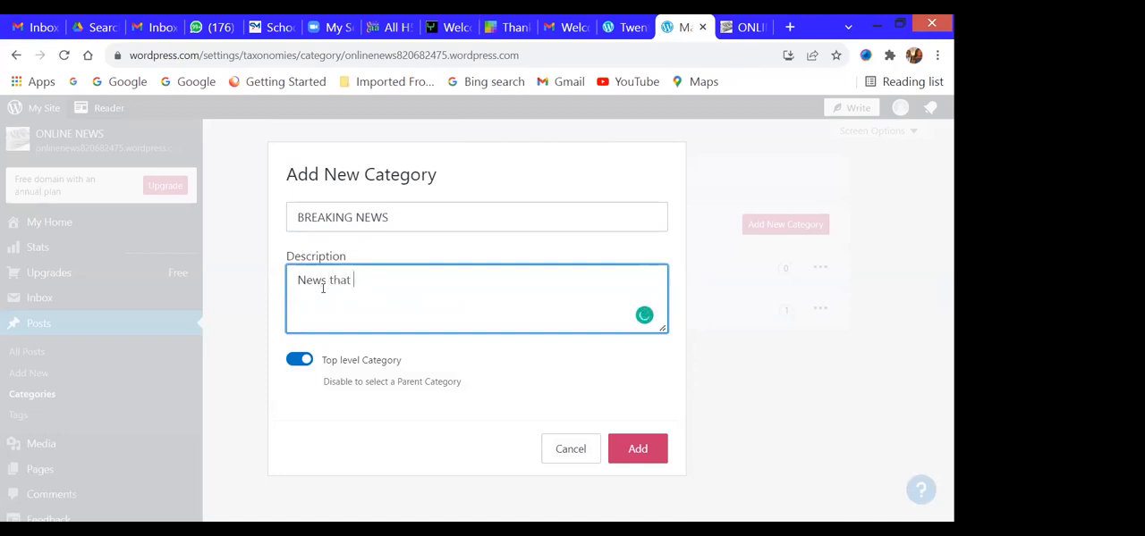
{"action": "type", "text": "have just happened"}
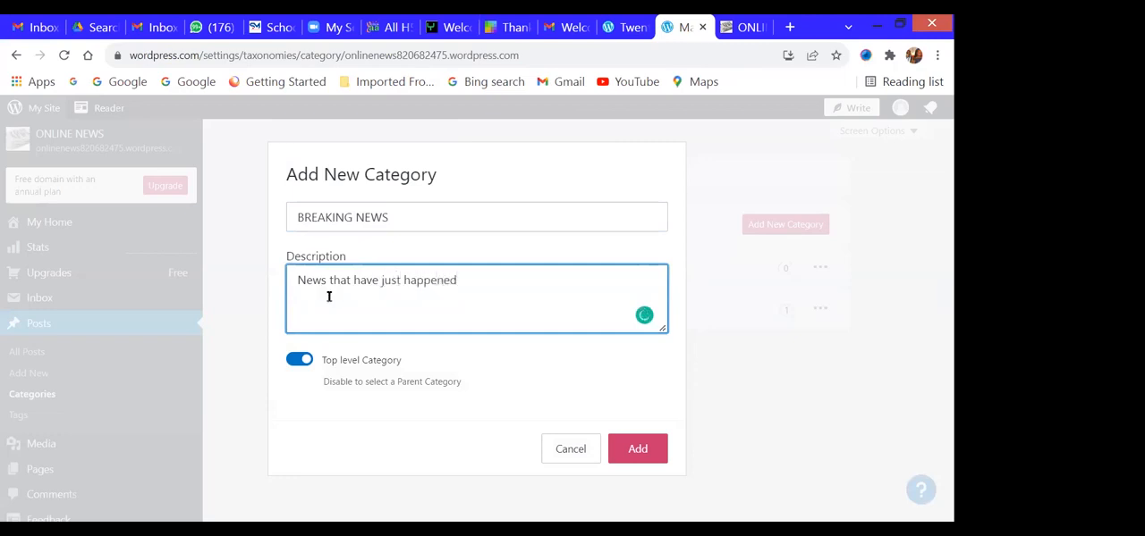
{"action": "left_click", "coordinate": [632, 453]}
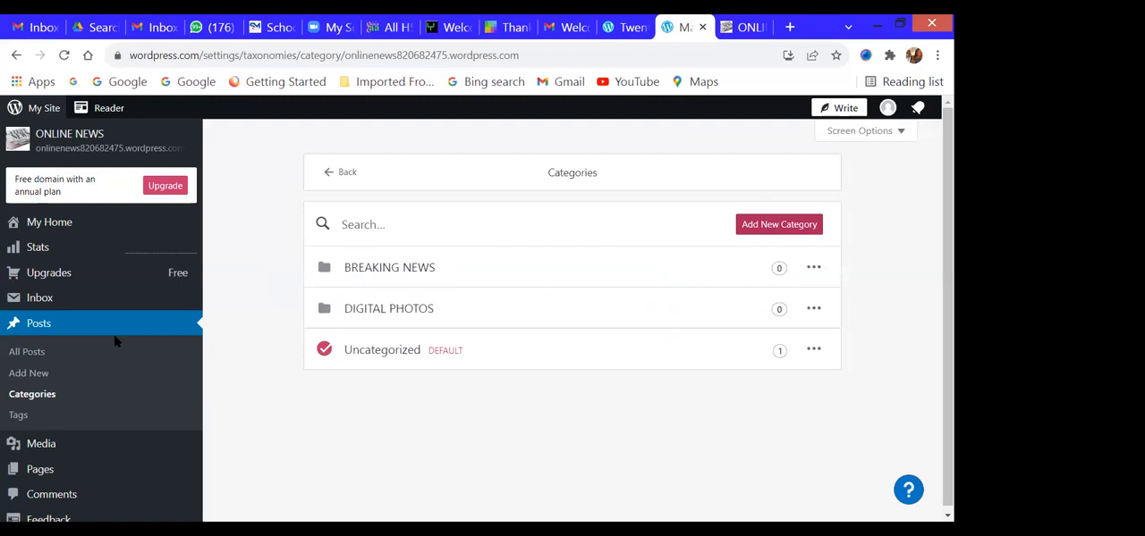
- Start adding a new page to the ONLINE NEWS site
{"action": "scroll", "coordinate": [112, 335], "scroll_direction": "down", "scroll_amount": 3}
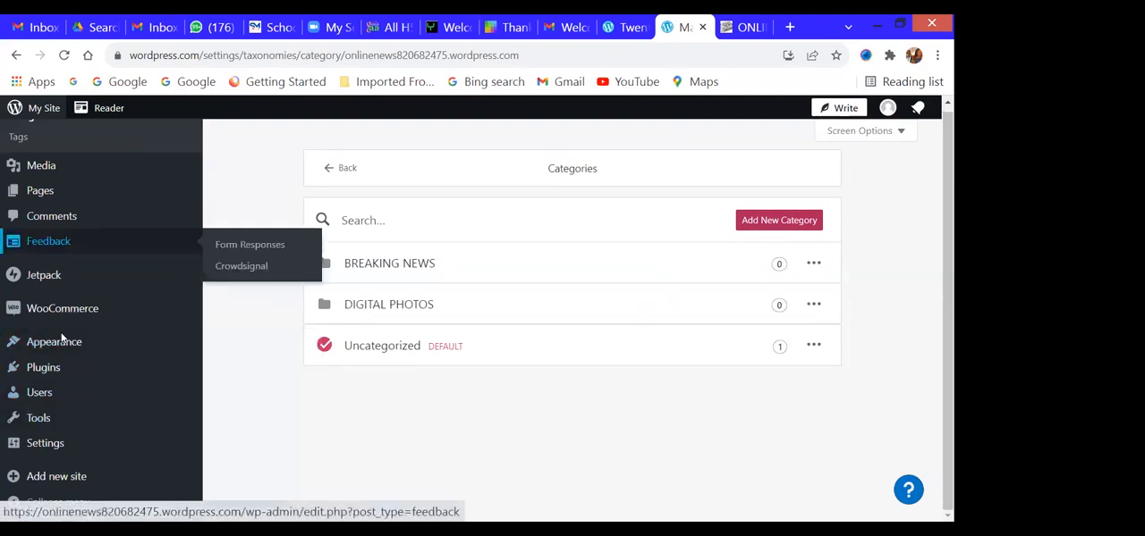
{"action": "mouse_move", "coordinate": [90, 355]}
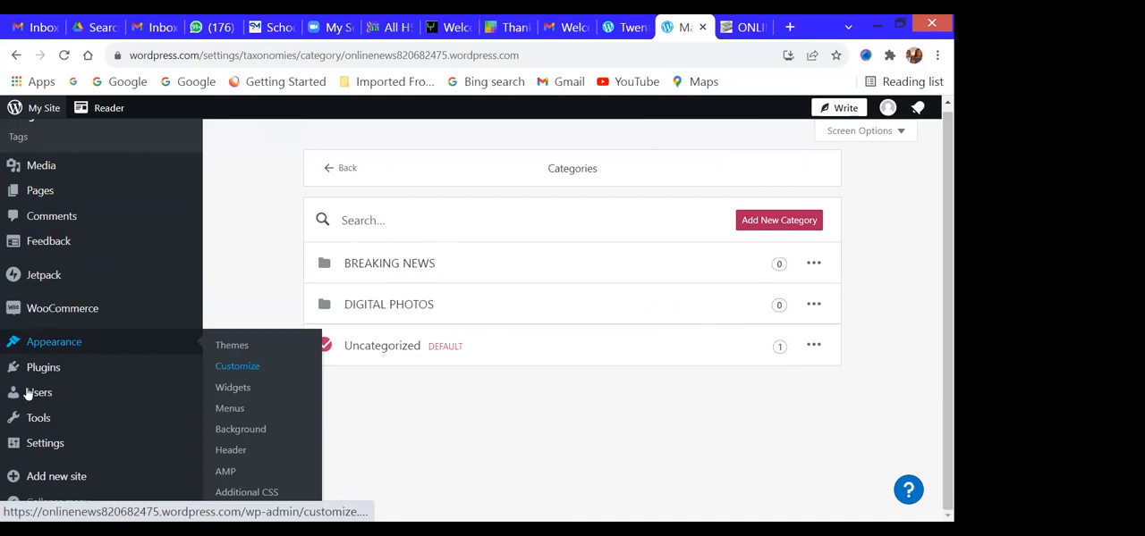
{"action": "scroll", "coordinate": [154, 406], "scroll_direction": "down", "scroll_amount": 1}
{"action": "mouse_move", "coordinate": [190, 401]}
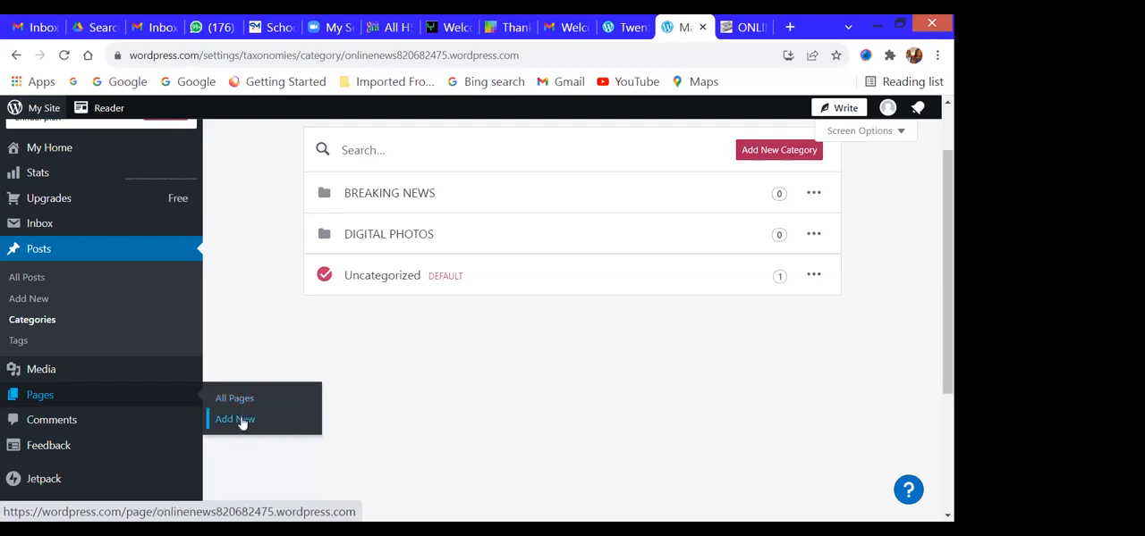
{"action": "left_click", "coordinate": [234, 419]}
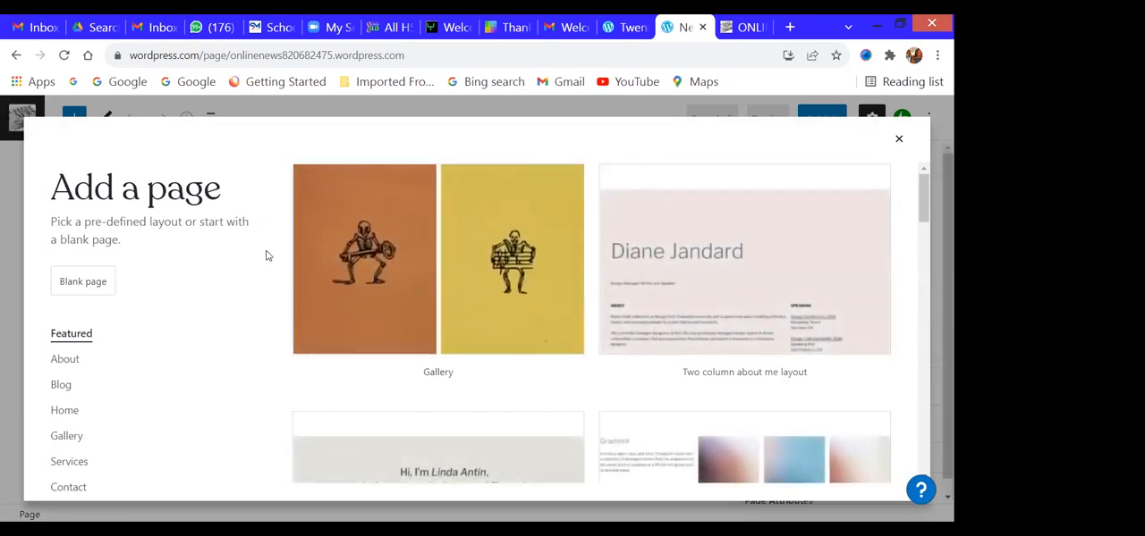
- Choose a blank page instead of a pre-defined layout and dismiss the editor's welcome tour
{"action": "scroll", "coordinate": [703, 339], "scroll_direction": "down", "scroll_amount": 2}
{"action": "scroll", "coordinate": [703, 339], "scroll_direction": "down", "scroll_amount": 1}
{"action": "scroll", "coordinate": [703, 340], "scroll_direction": "up", "scroll_amount": 2}
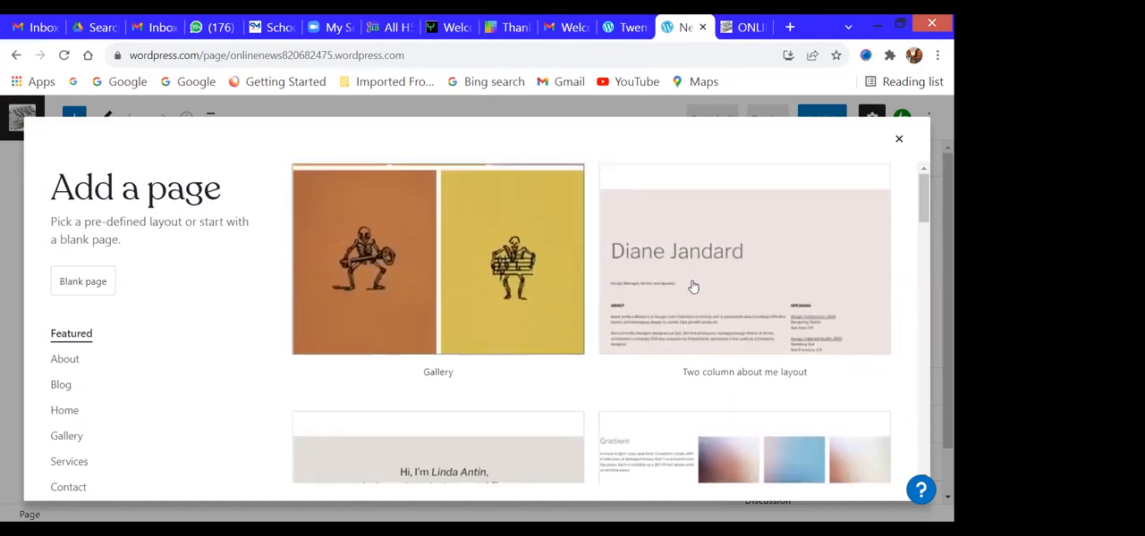
{"action": "scroll", "coordinate": [692, 316], "scroll_direction": "down", "scroll_amount": 3}
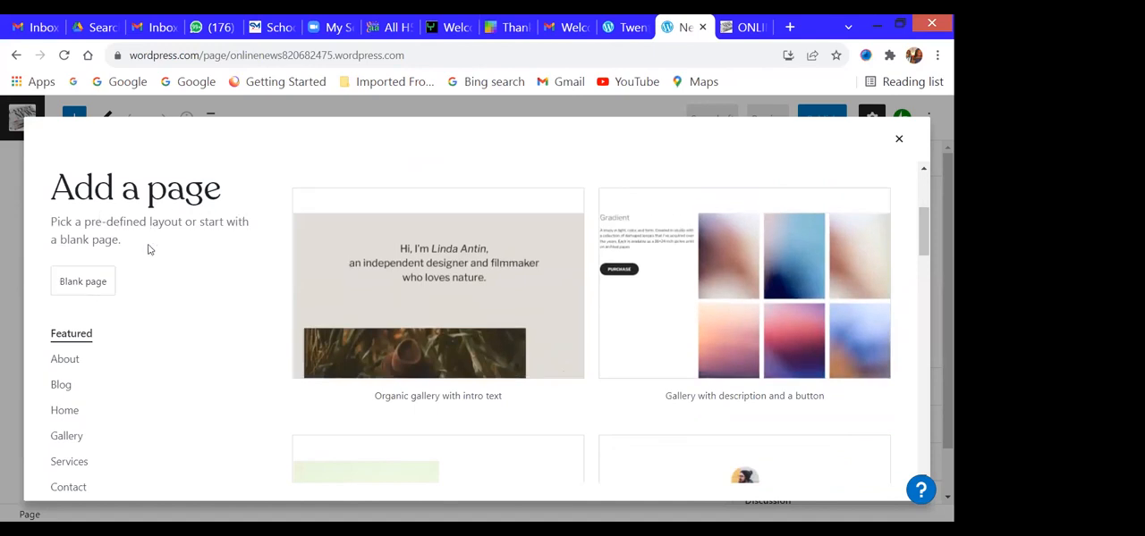
{"action": "left_click", "coordinate": [72, 284]}
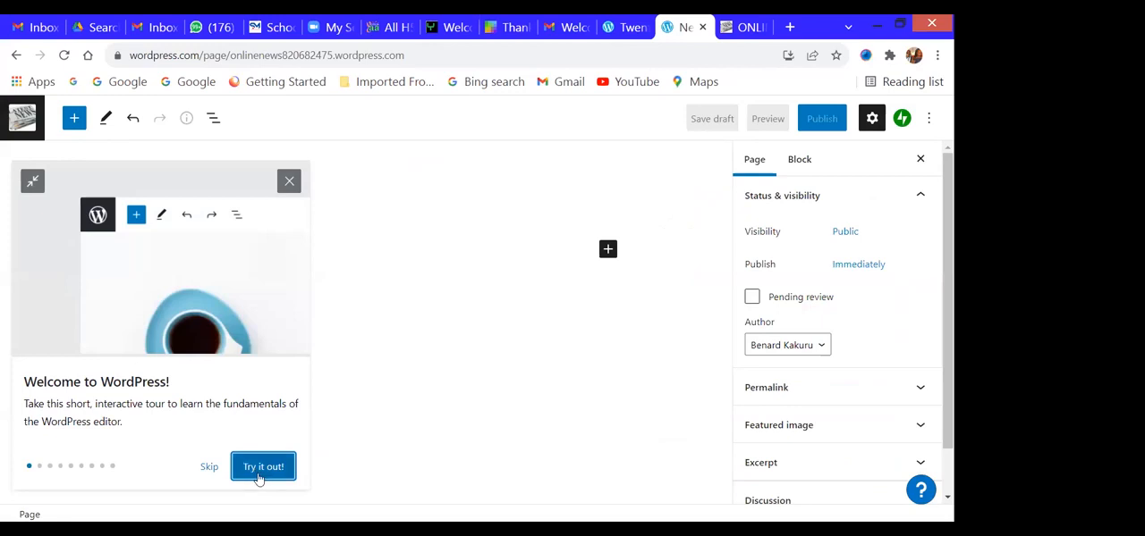
{"action": "left_click", "coordinate": [289, 181]}
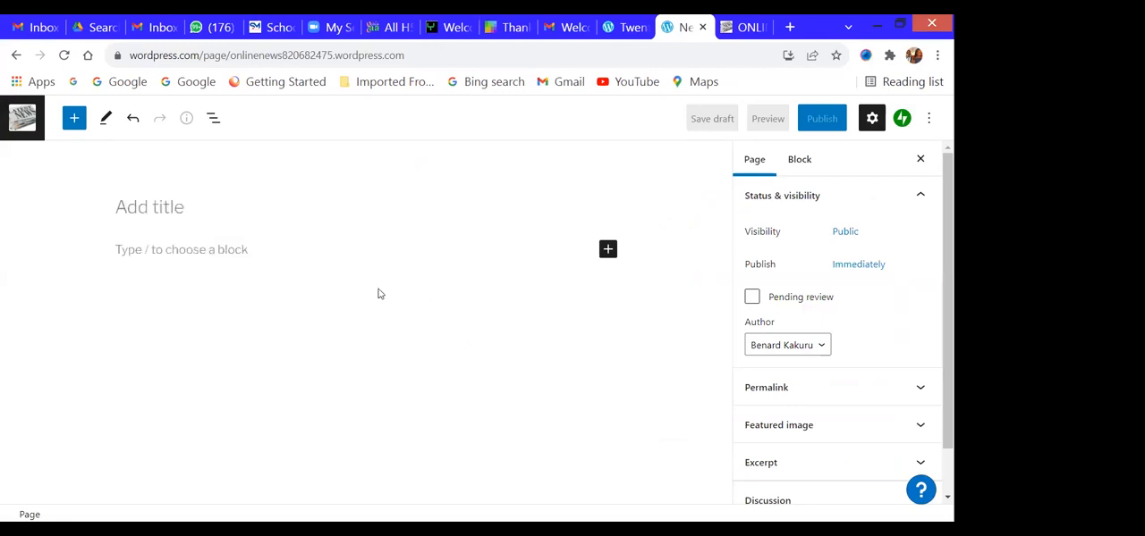
- Title the new page "ABOUT US"
{"action": "left_click", "coordinate": [165, 208]}
{"action": "type", "text": "ABOUT US"}
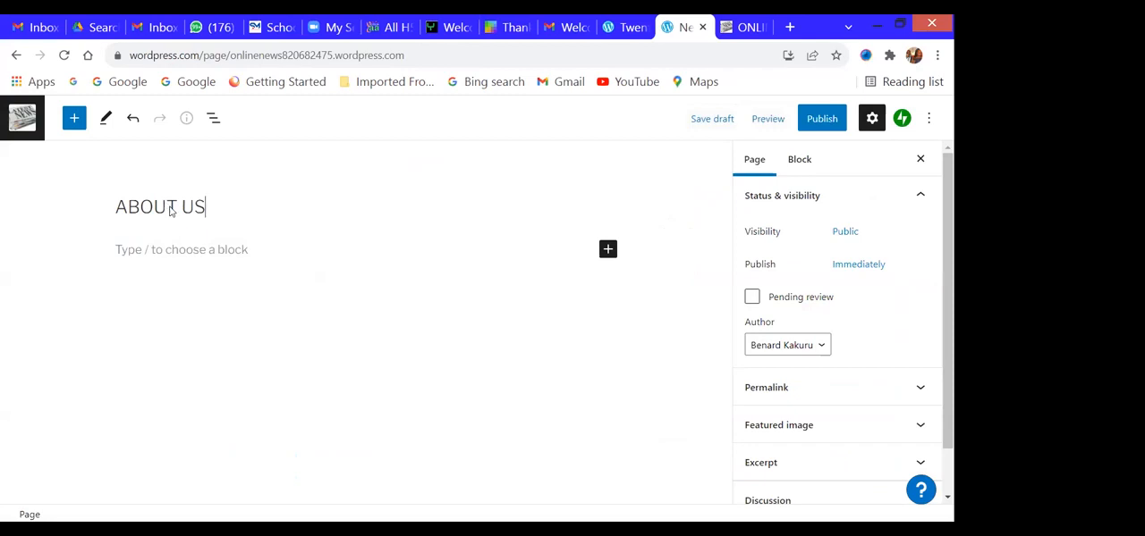
{"action": "left_click", "coordinate": [181, 255]}
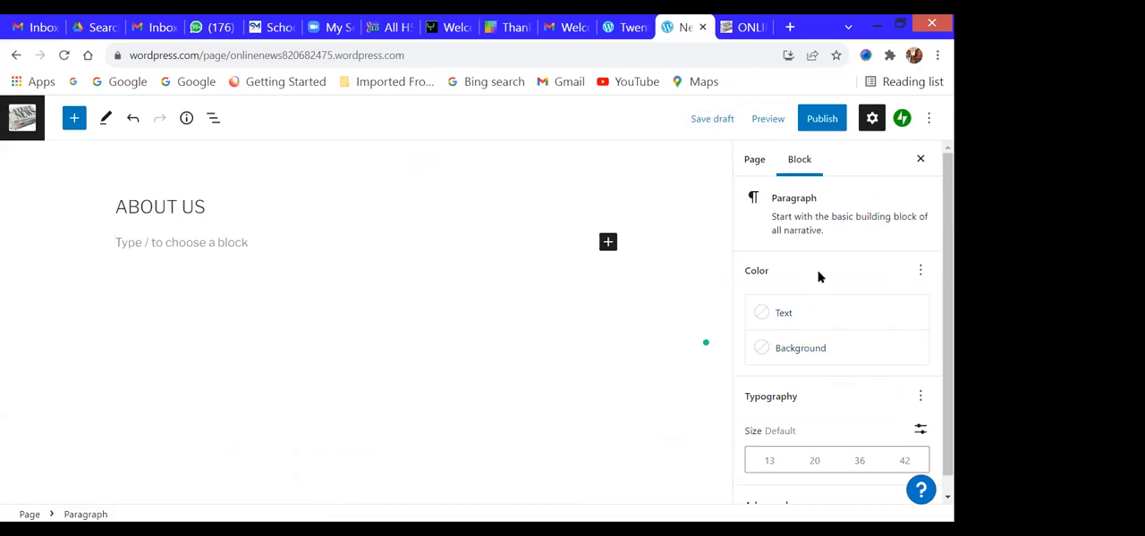
- Open the Media Library to choose a featured image for the ABOUT US page
{"action": "left_click", "coordinate": [756, 167]}
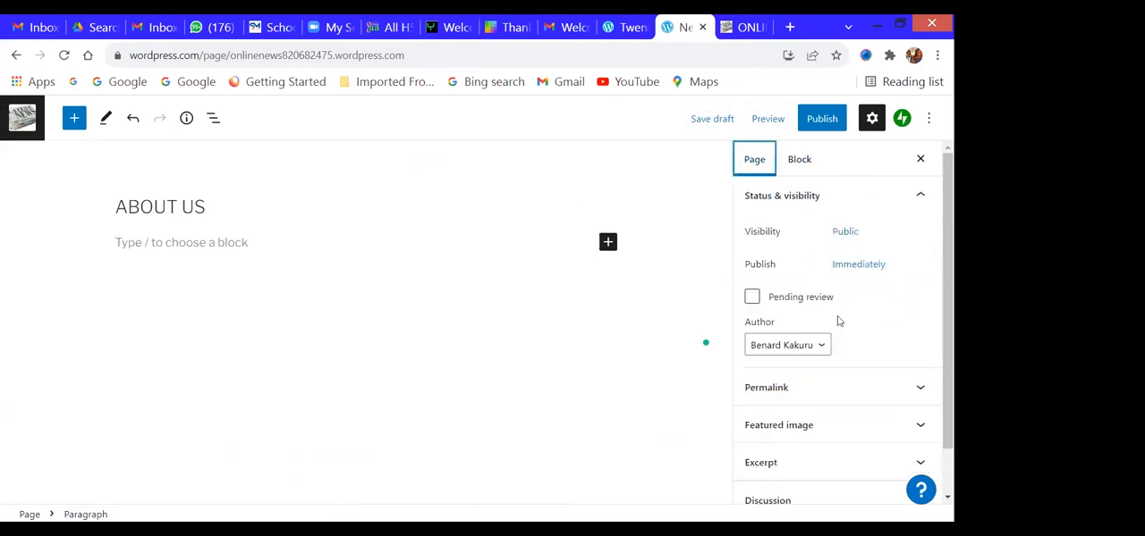
{"action": "scroll", "coordinate": [838, 321], "scroll_direction": "down", "scroll_amount": 1}
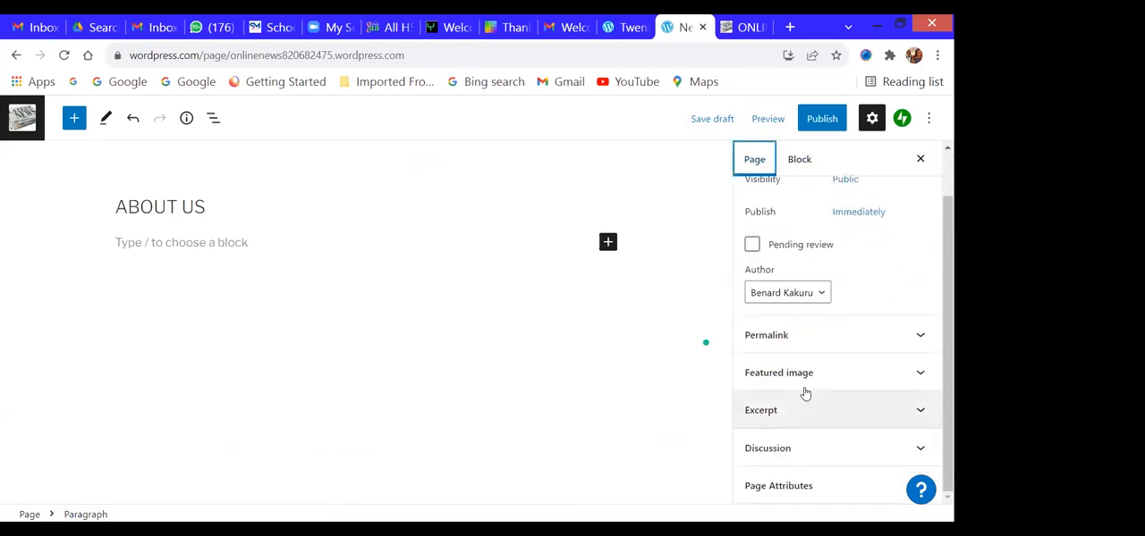
{"action": "left_click", "coordinate": [894, 383]}
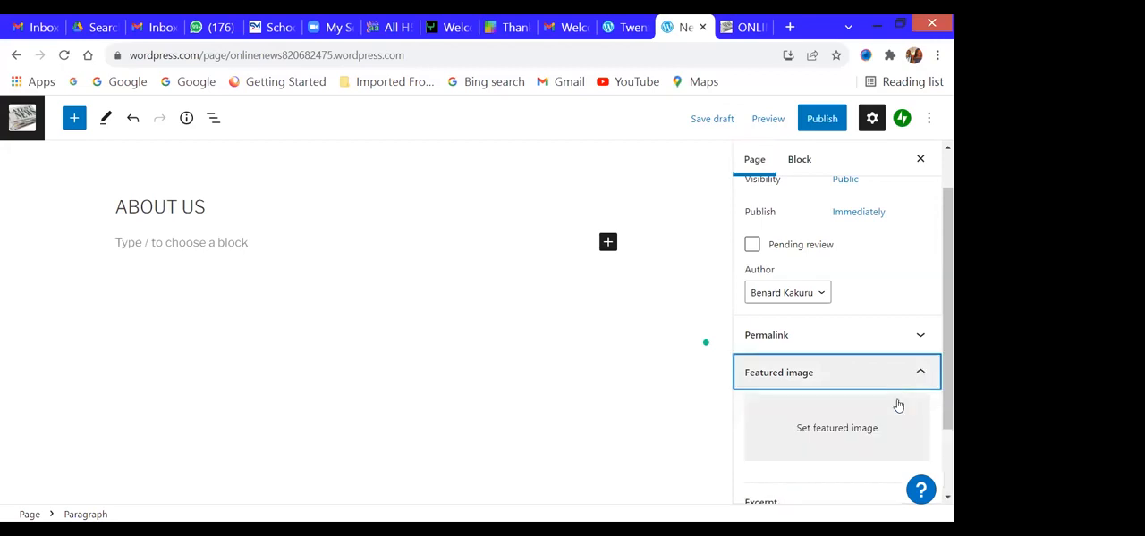
{"action": "left_click", "coordinate": [851, 442]}
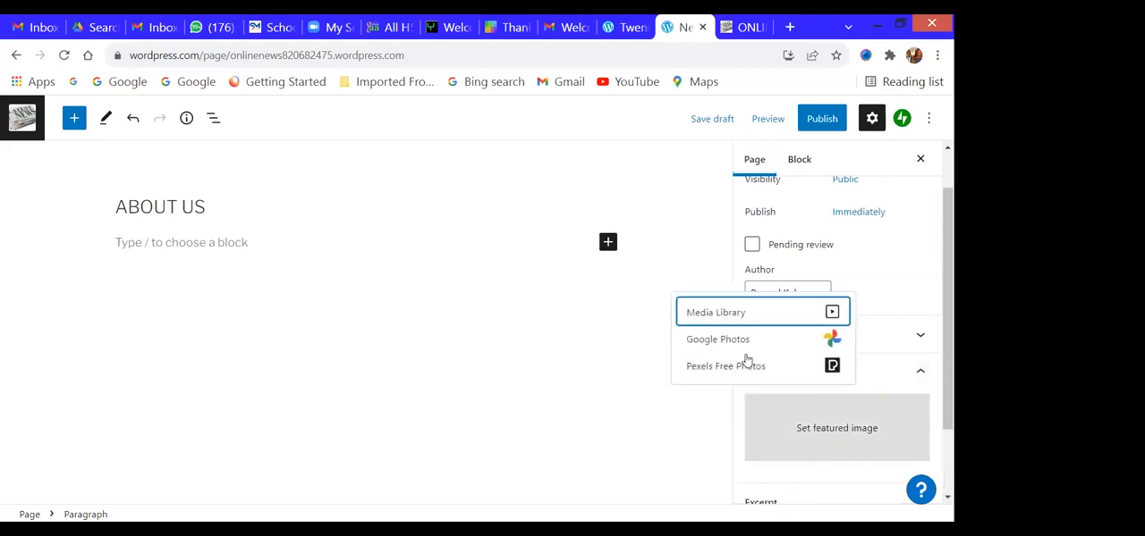
{"action": "left_click", "coordinate": [726, 313]}
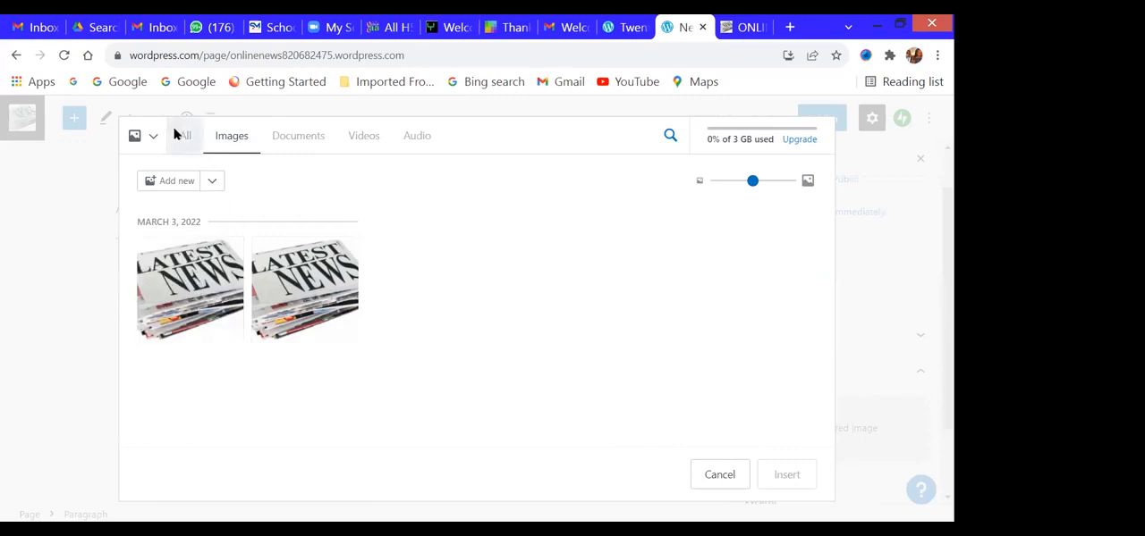
- Upload featured.png from the computer and insert it as the ABOUT US page's featured image
{"action": "left_click", "coordinate": [179, 186]}
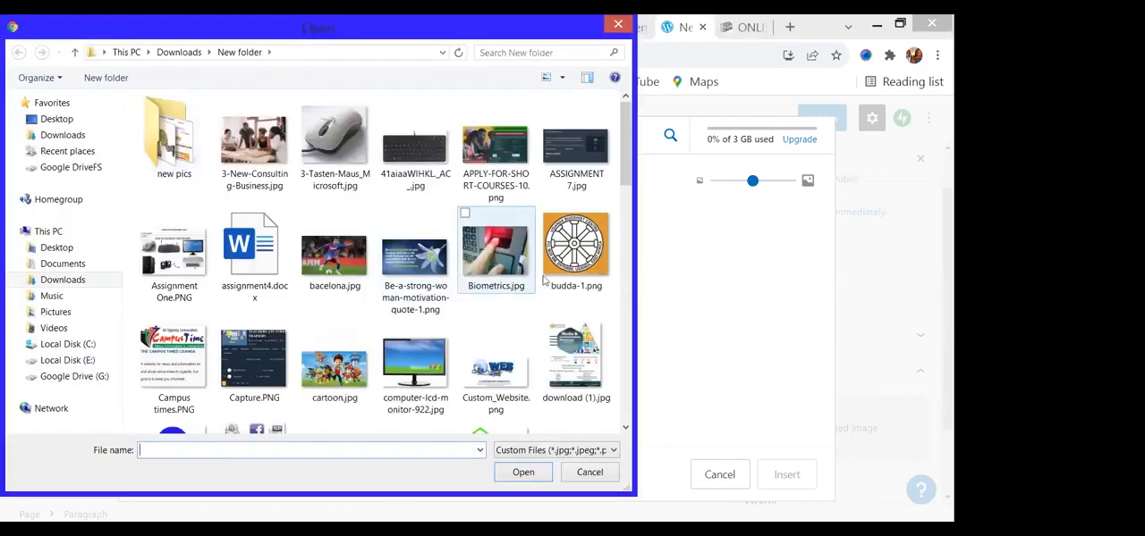
{"action": "left_click_drag", "start_coordinate": [631, 154], "coordinate": [633, 206]}
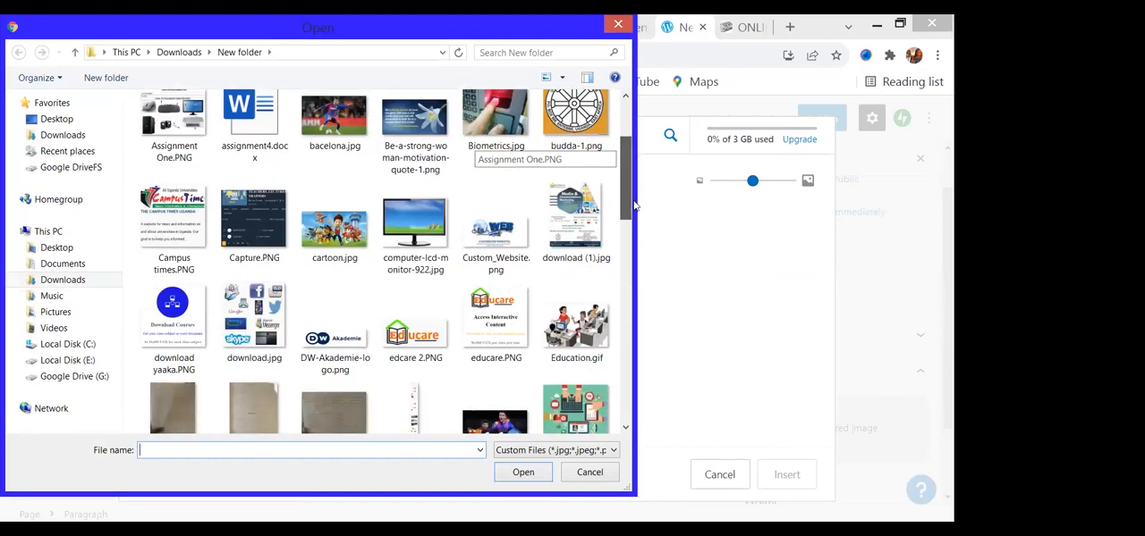
{"action": "scroll", "coordinate": [633, 205], "scroll_direction": "down", "scroll_amount": 2}
{"action": "scroll", "coordinate": [633, 208], "scroll_direction": "down", "scroll_amount": 3}
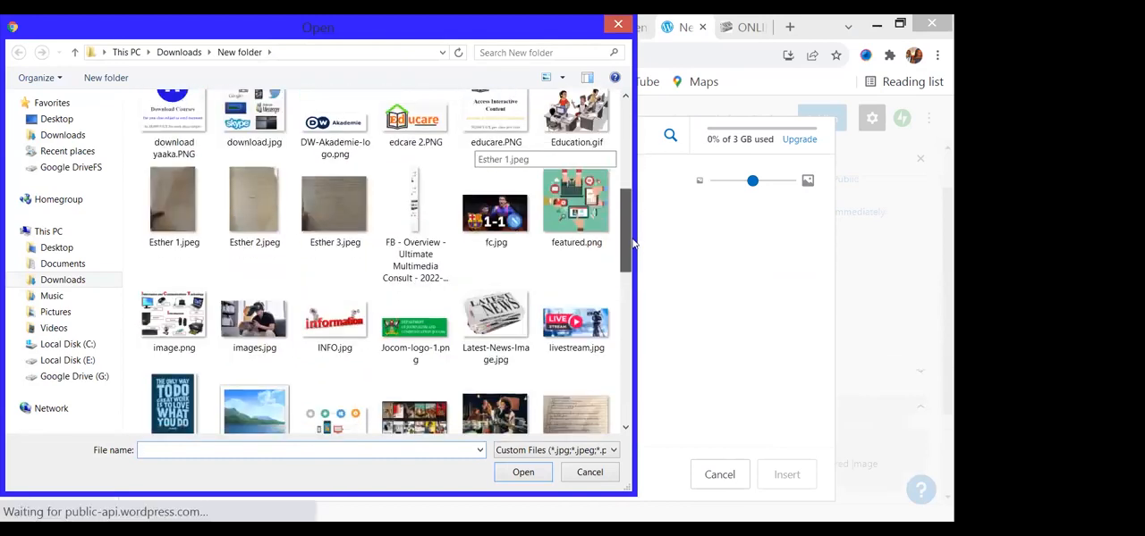
{"action": "double_click", "coordinate": [569, 228]}
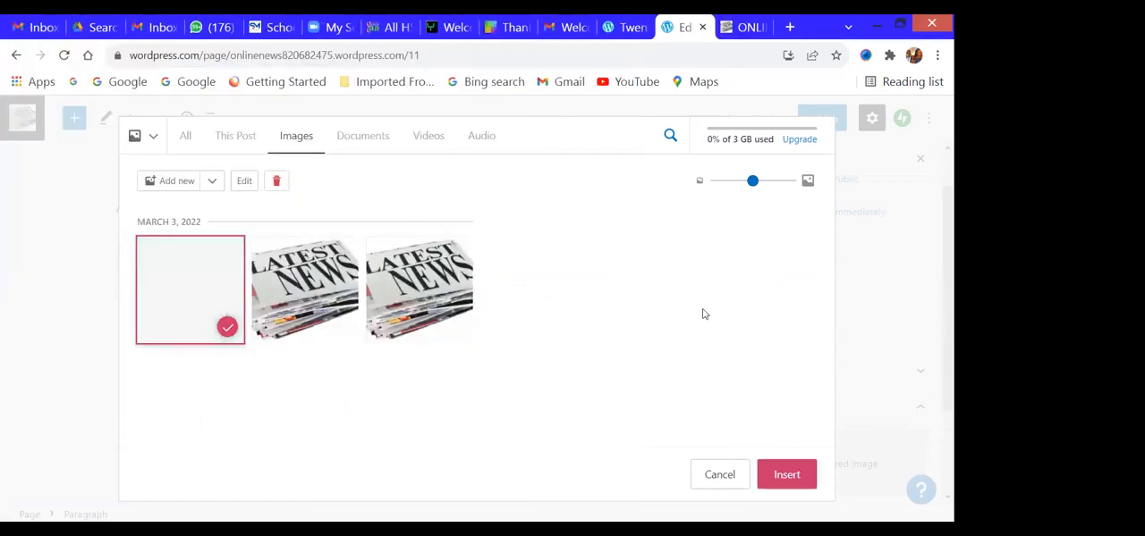
{"action": "left_click", "coordinate": [785, 474]}
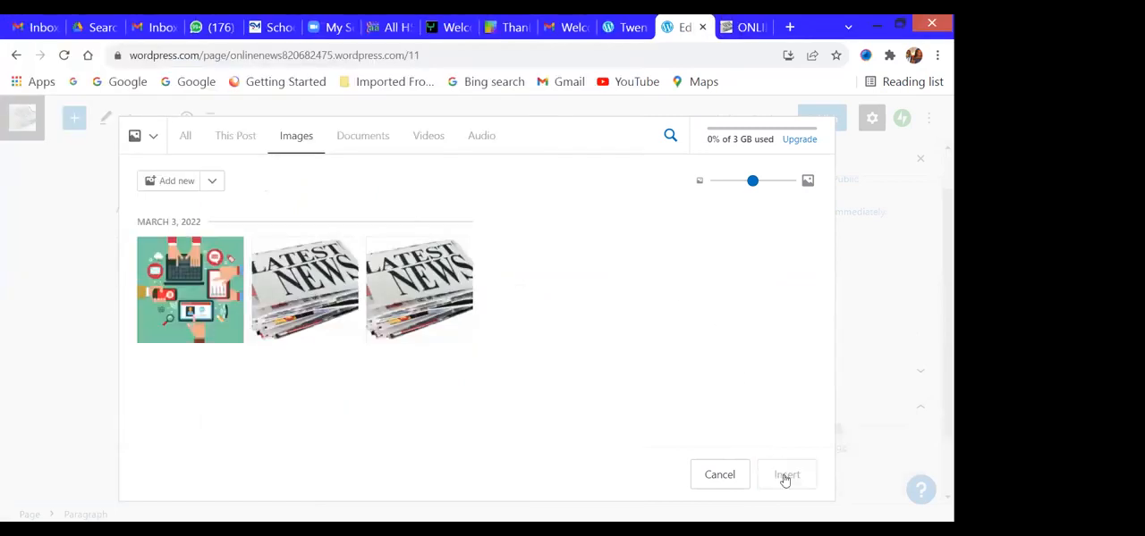
- Publish the ABOUT US page and close the post-publish information
{"action": "scroll", "coordinate": [934, 237], "scroll_direction": "down", "scroll_amount": 3}
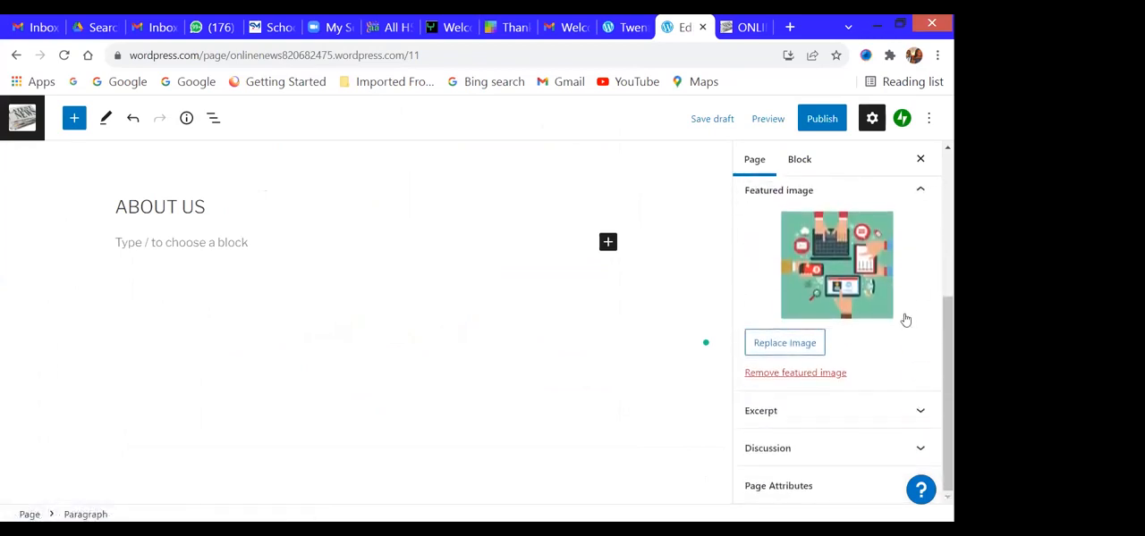
{"action": "scroll", "coordinate": [841, 430], "scroll_direction": "up", "scroll_amount": 3}
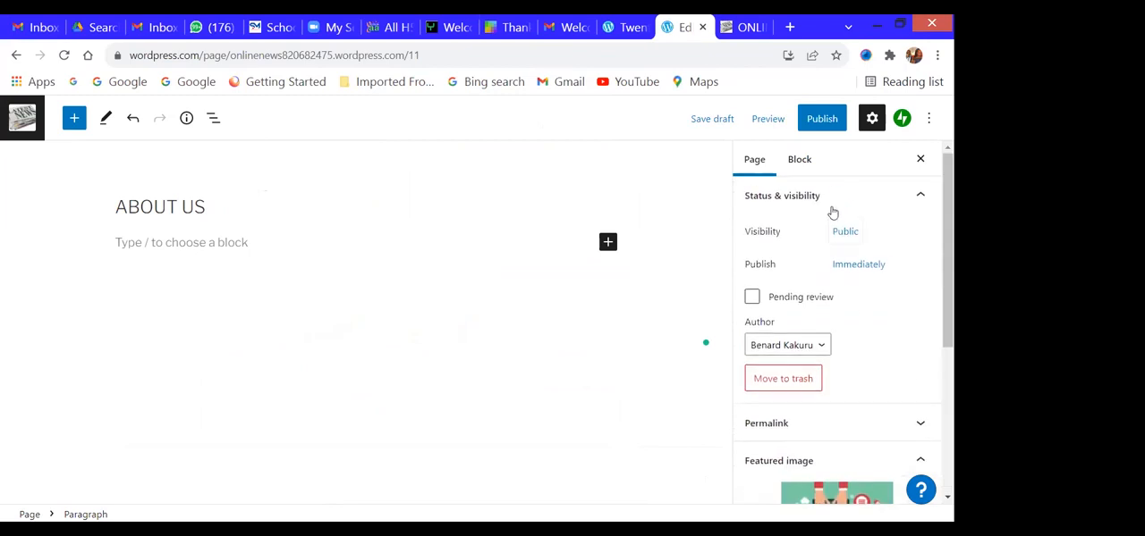
{"action": "left_click", "coordinate": [819, 129]}
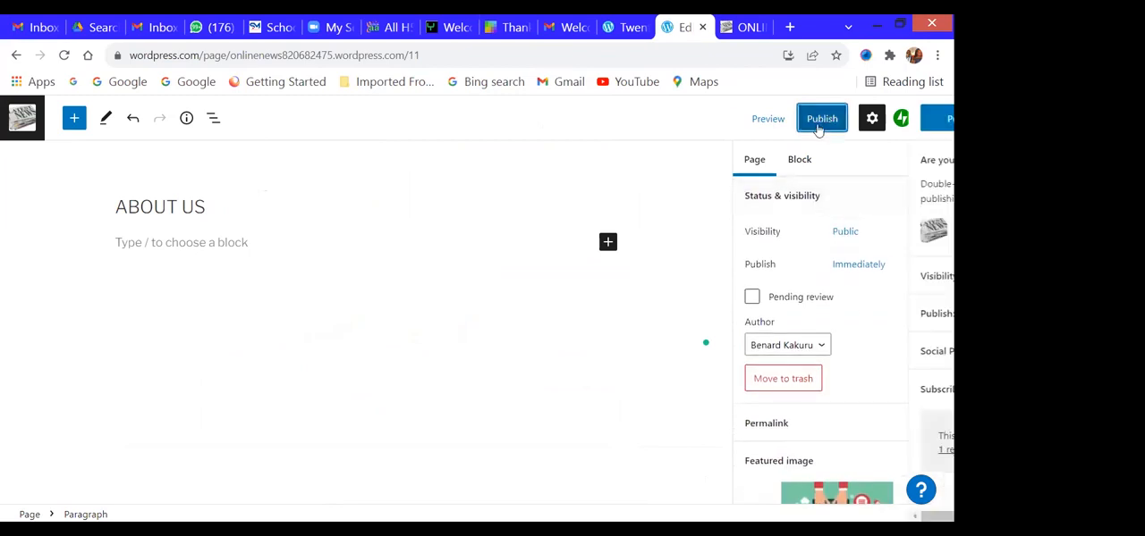
{"action": "left_click", "coordinate": [792, 122]}
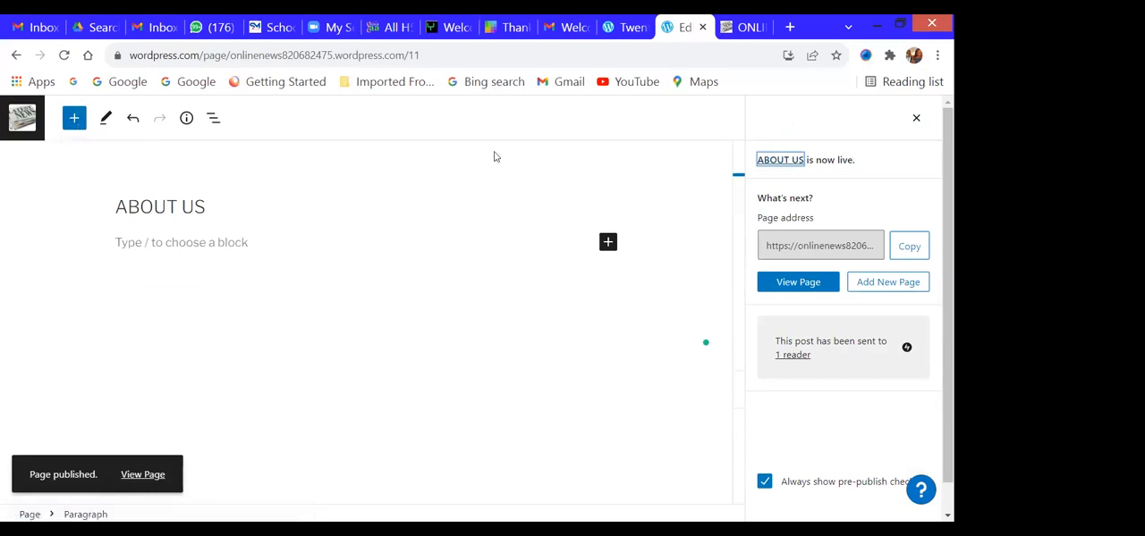
{"action": "left_click", "coordinate": [917, 119]}
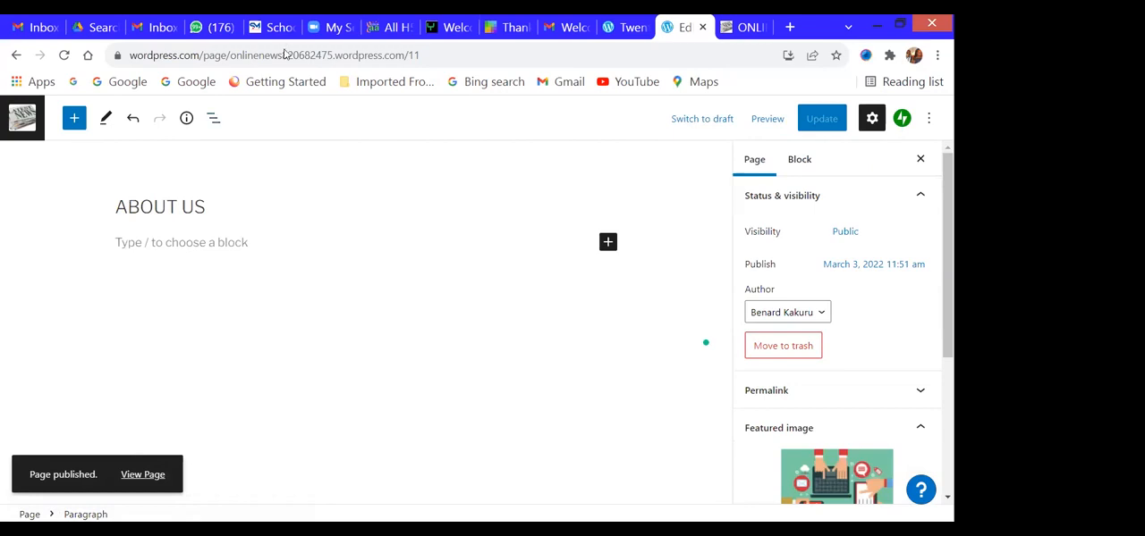
{"action": "left_click", "coordinate": [71, 124]}
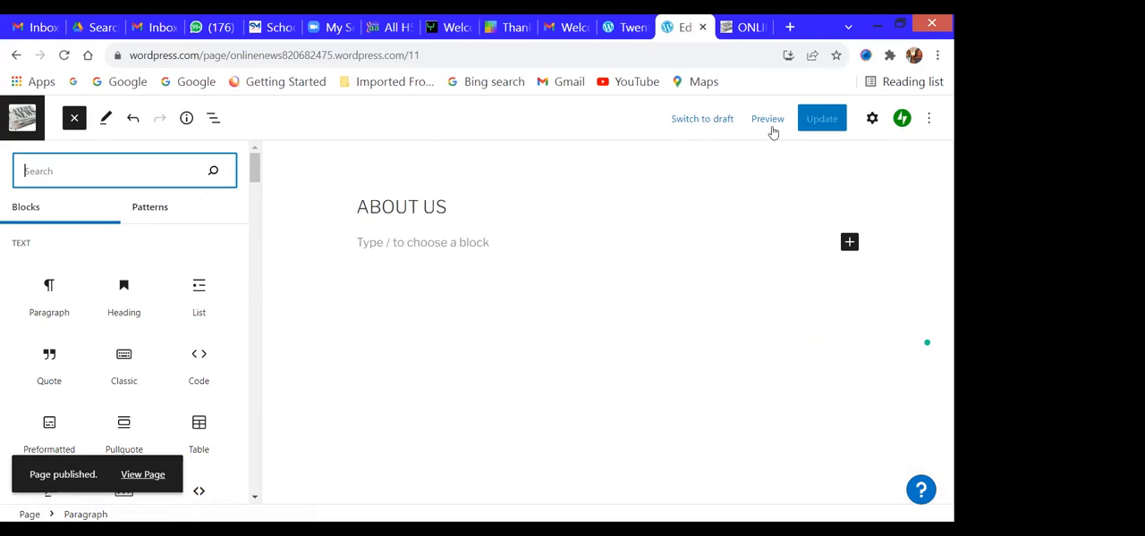
{"action": "left_click", "coordinate": [811, 15]}
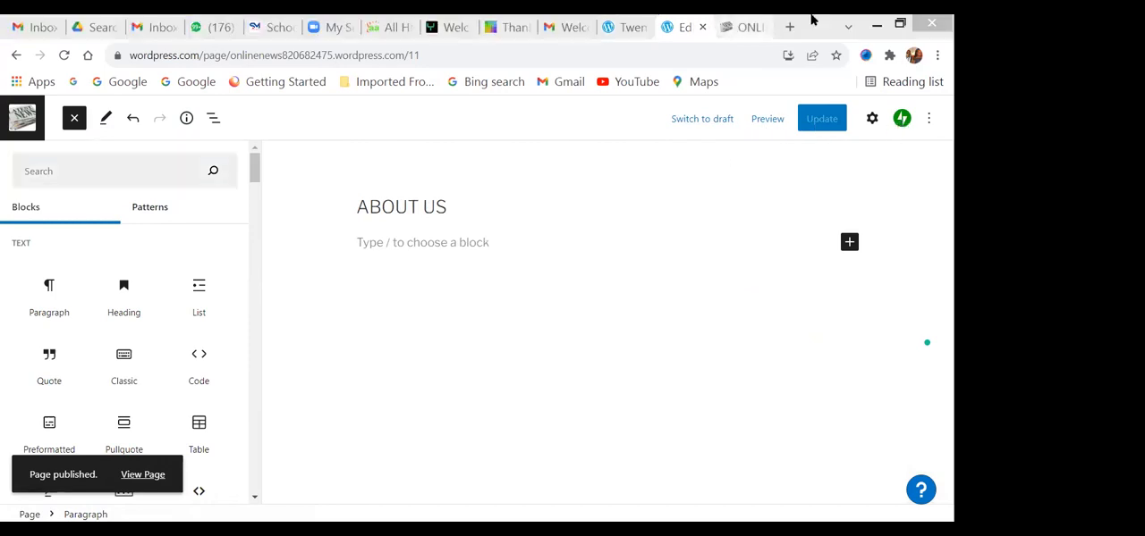
- Reload the live ONLINE NEWS site and examine its home page header, navigation menu and post area
{"action": "left_click", "coordinate": [744, 27]}
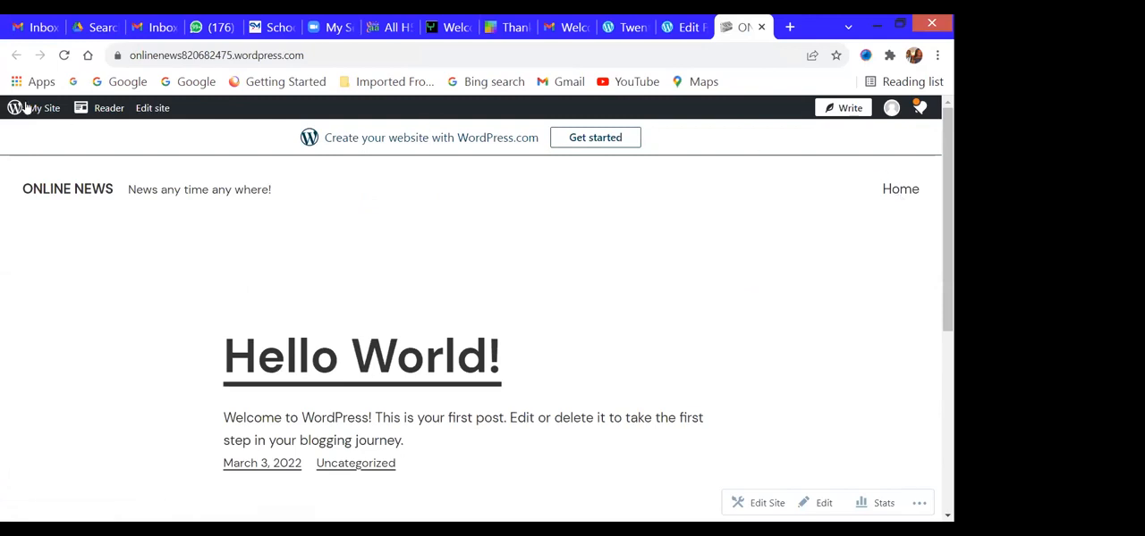
{"action": "left_click", "coordinate": [66, 56]}
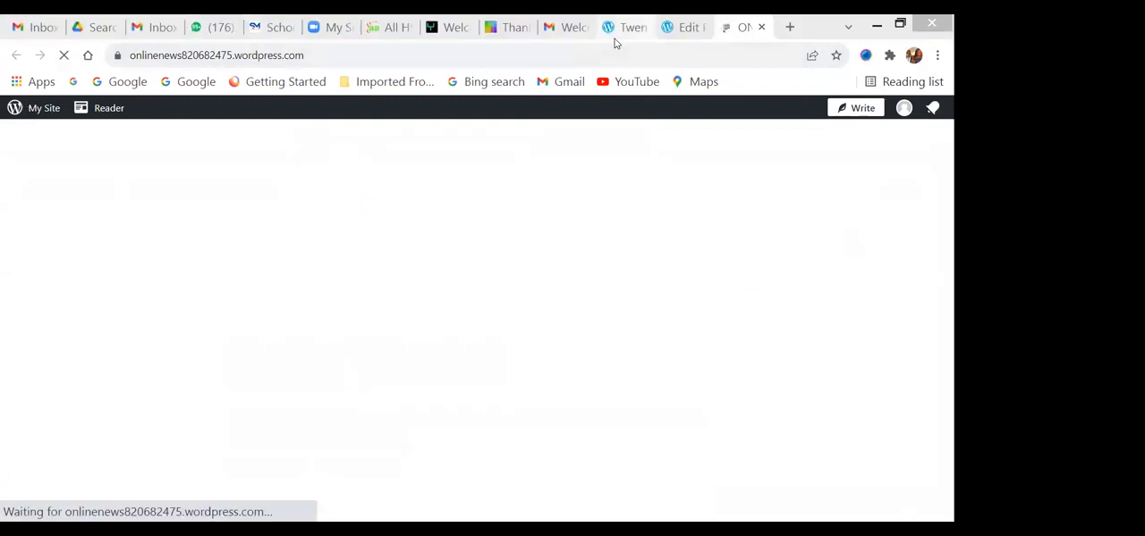
{"action": "left_click", "coordinate": [617, 29]}
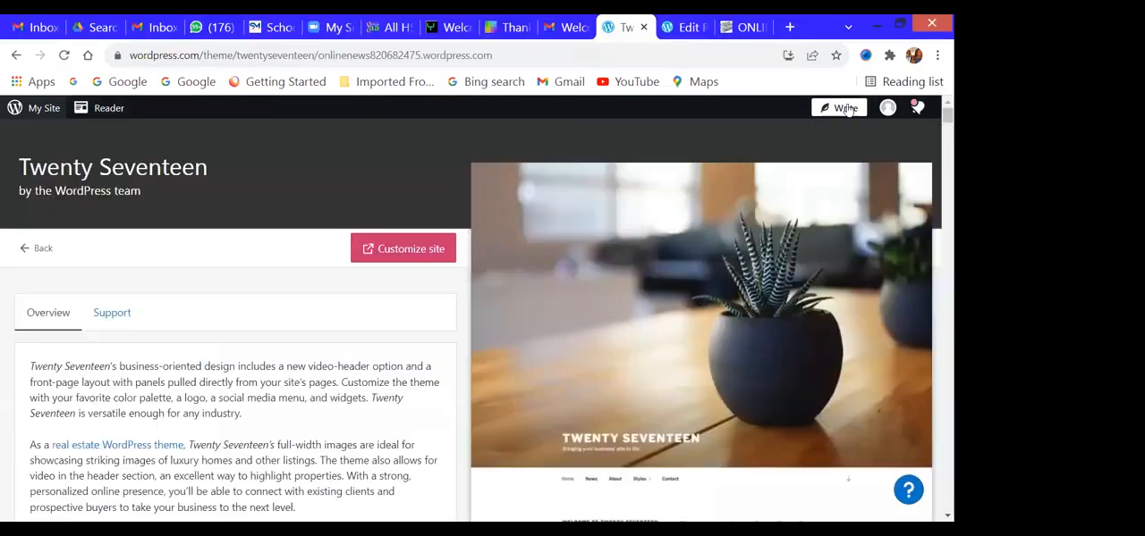
{"action": "left_click", "coordinate": [746, 27]}
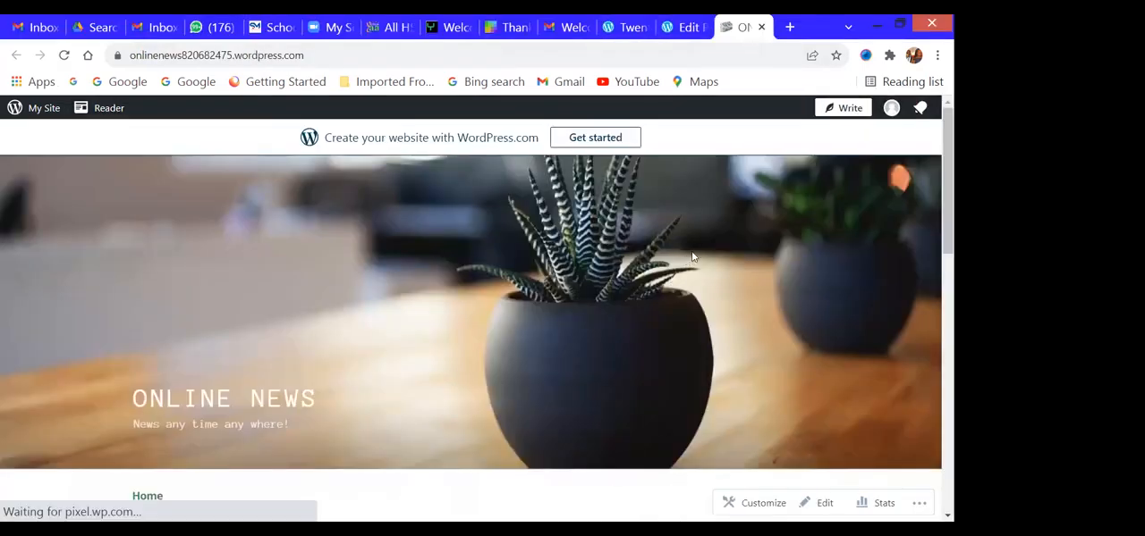
{"action": "scroll", "coordinate": [691, 258], "scroll_direction": "down", "scroll_amount": 3}
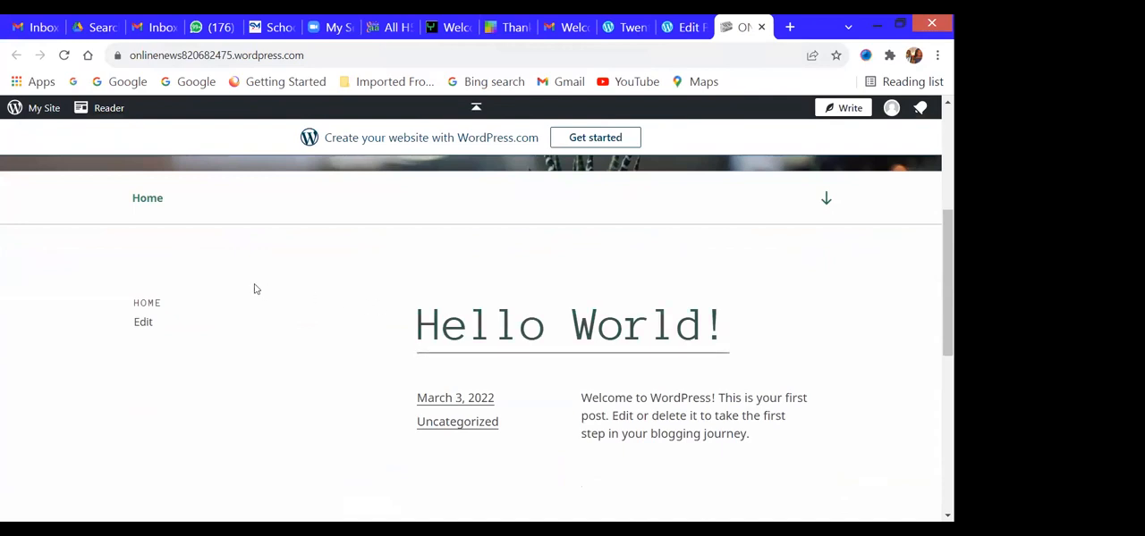
{"action": "scroll", "coordinate": [784, 358], "scroll_direction": "up", "scroll_amount": 3}
{"action": "scroll", "coordinate": [784, 358], "scroll_direction": "down", "scroll_amount": 3}
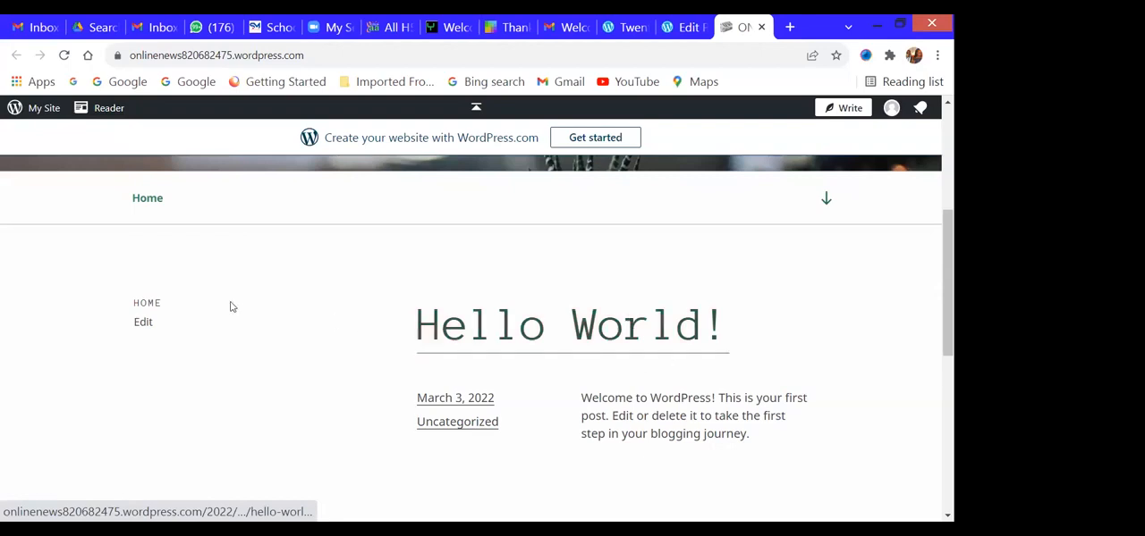
{"action": "scroll", "coordinate": [158, 294], "scroll_direction": "up", "scroll_amount": 3}
{"action": "scroll", "coordinate": [160, 305], "scroll_direction": "down", "scroll_amount": 2}
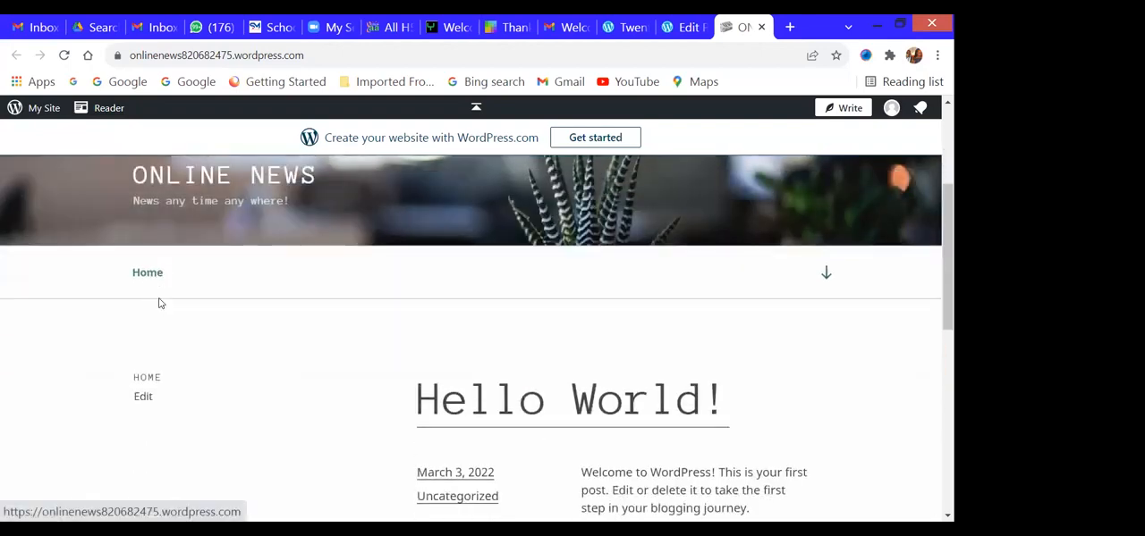
{"action": "scroll", "coordinate": [158, 301], "scroll_direction": "up", "scroll_amount": 1}
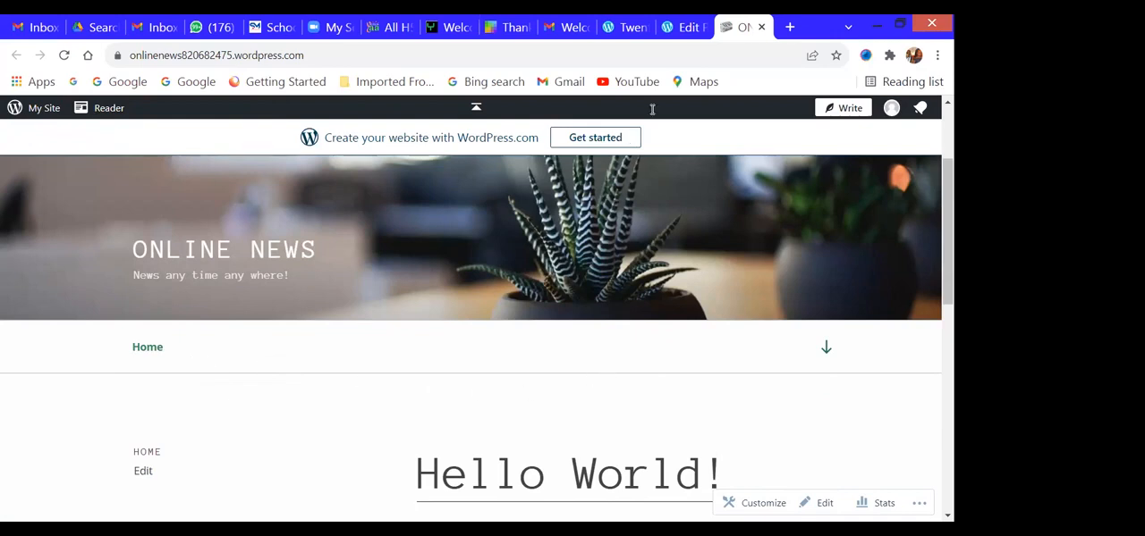
- Return to the ABOUT US page editor, close the block inserter and check the editor's view and tool options
{"action": "left_click", "coordinate": [684, 28]}
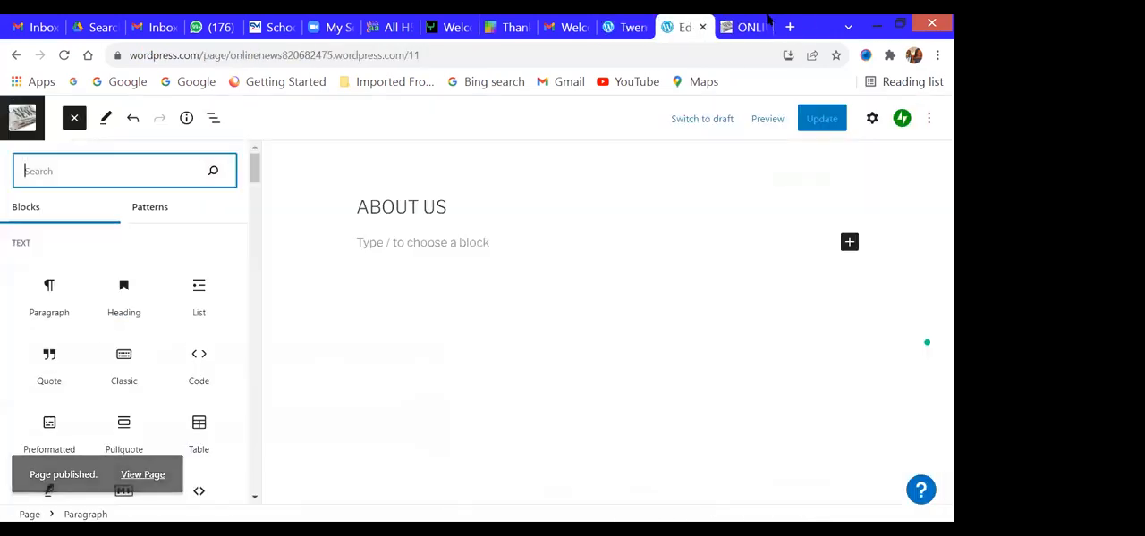
{"action": "left_click", "coordinate": [74, 117]}
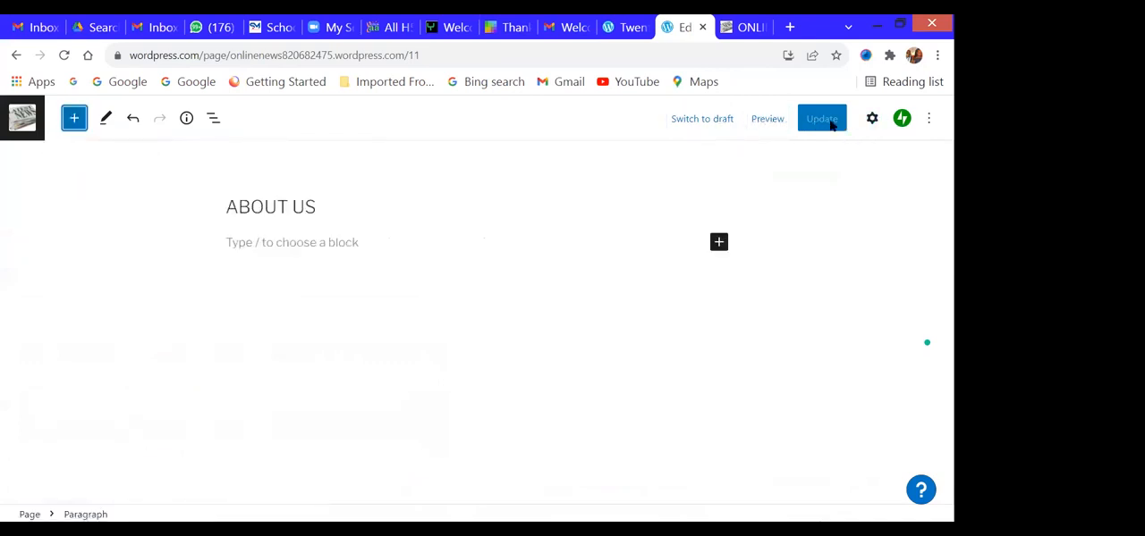
{"action": "left_click", "coordinate": [927, 120]}
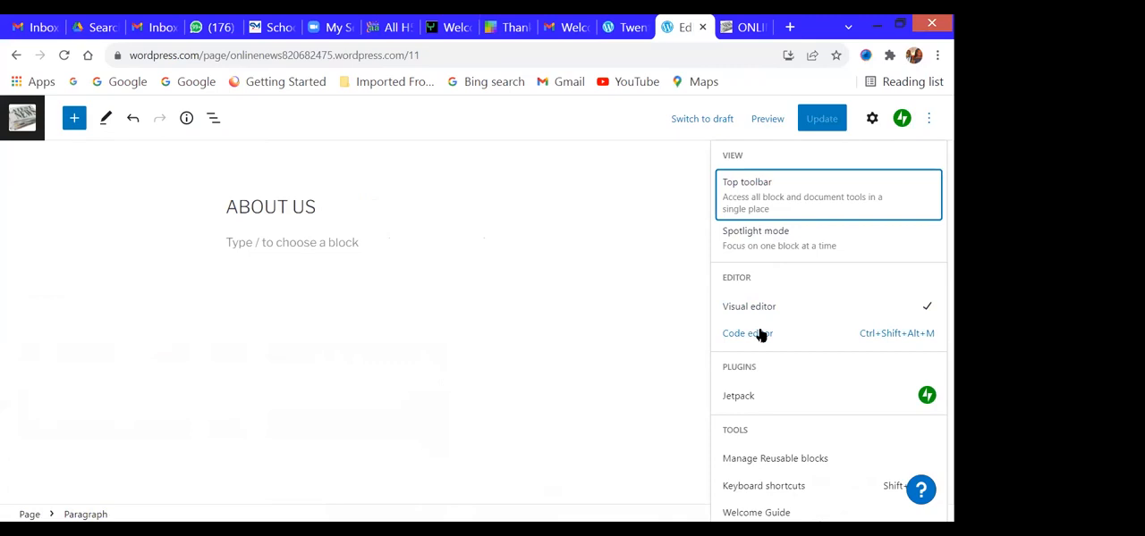
{"action": "left_click", "coordinate": [497, 290]}
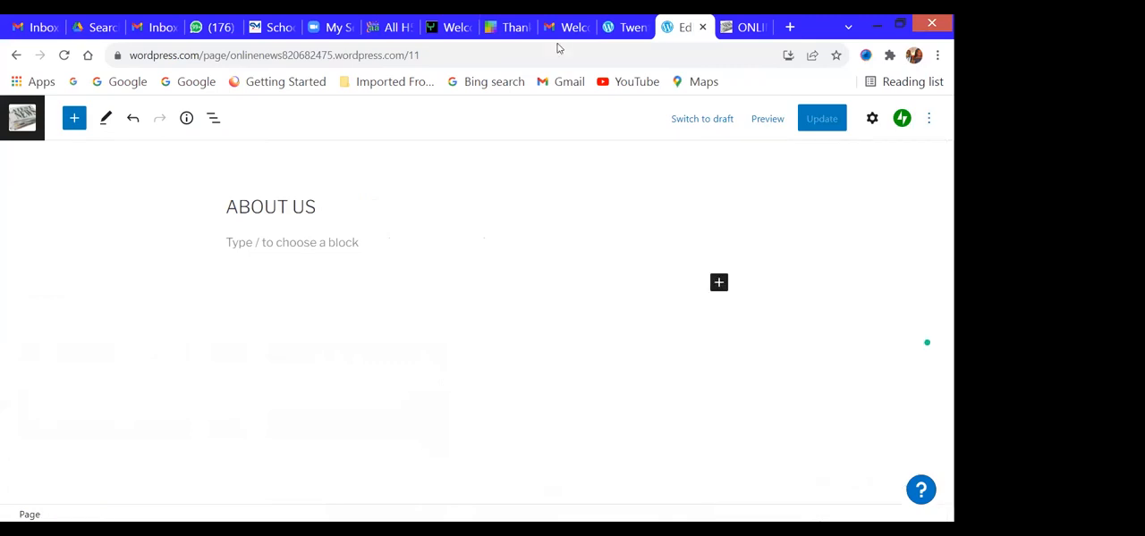
- Reload the Twenty Seventeen theme page and open the account's profile page
{"action": "left_click", "coordinate": [623, 28]}
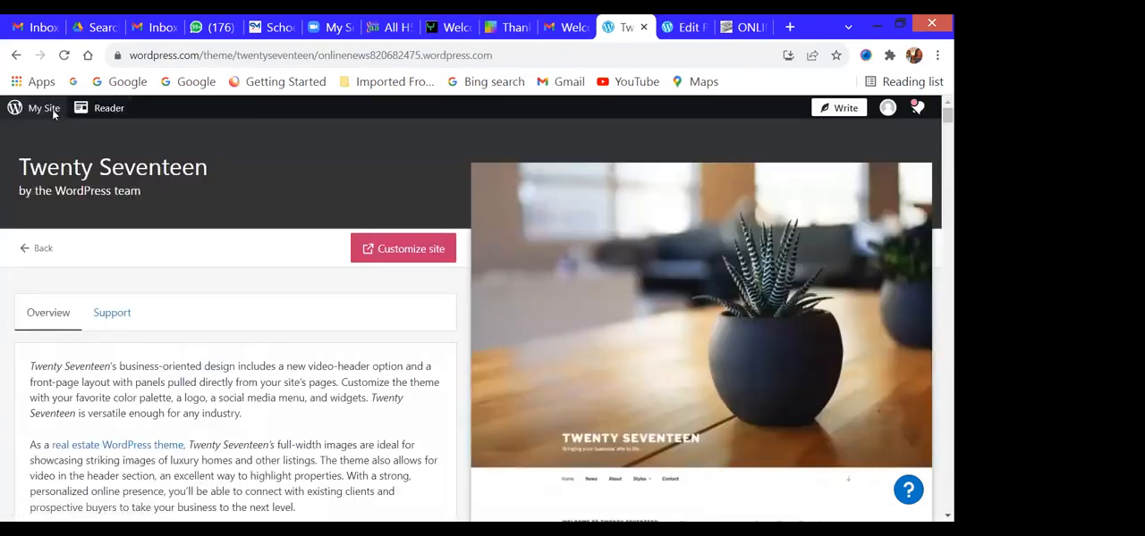
{"action": "left_click", "coordinate": [541, 54]}
{"action": "left_click", "coordinate": [541, 47]}
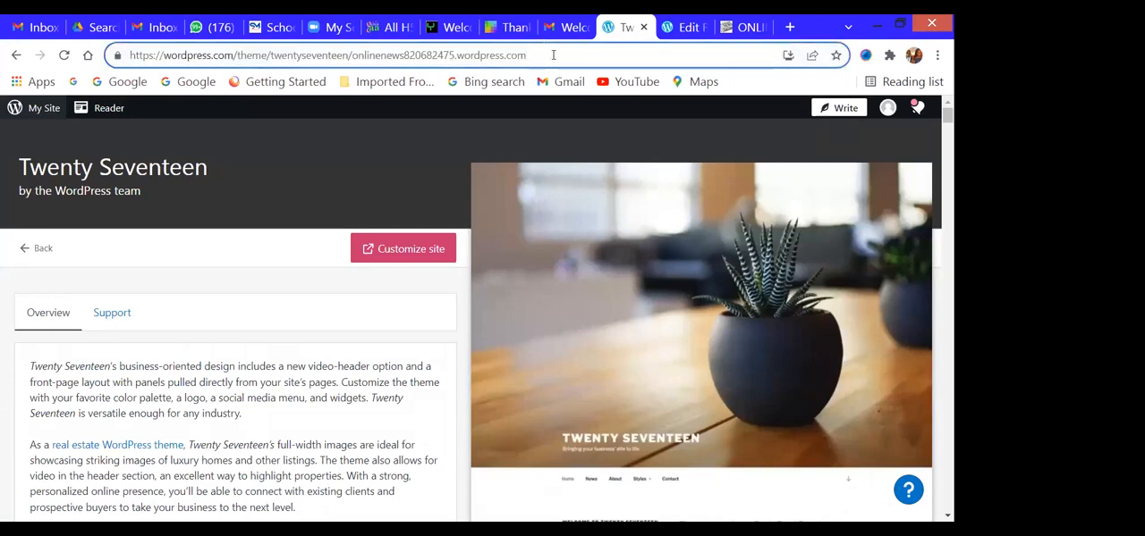
{"action": "key", "text": "Return"}
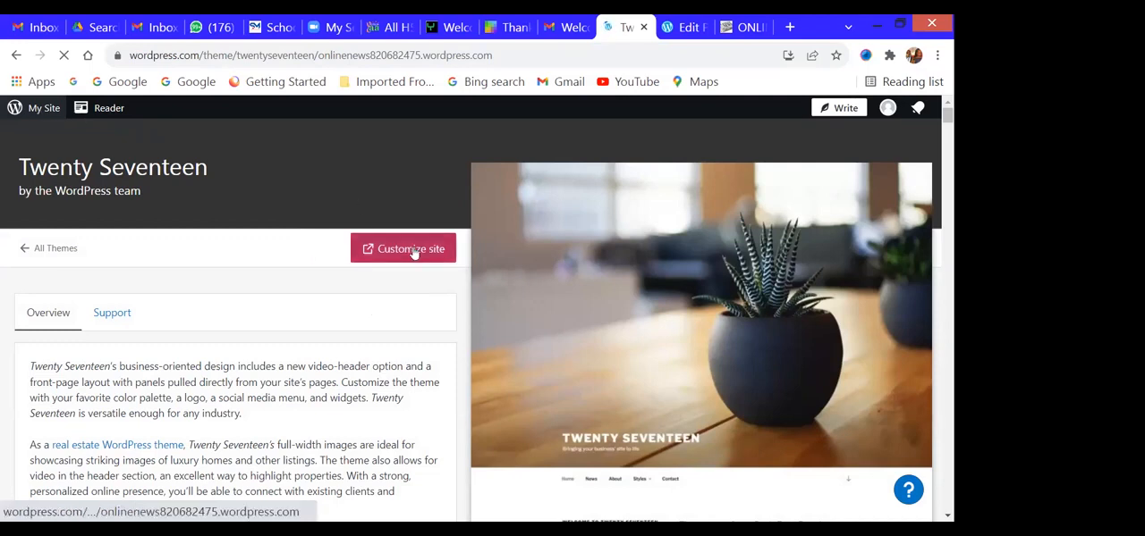
{"action": "left_click", "coordinate": [888, 108]}
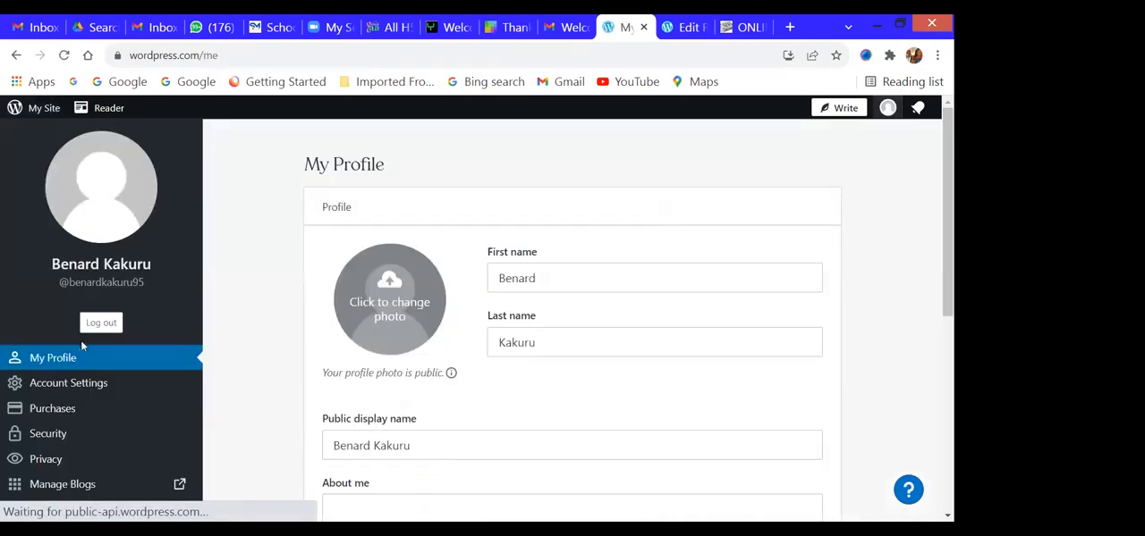
{"action": "left_click", "coordinate": [562, 54]}
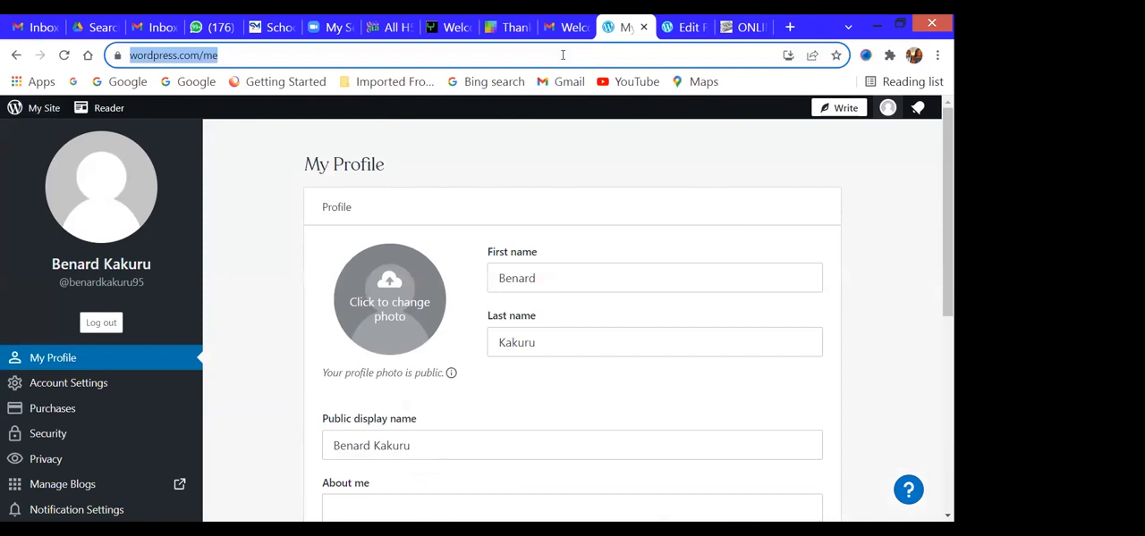
- Remove the page number 11 from the ABOUT US editor's web address, load it and start a new blank page
{"action": "key", "text": "ctrl+Tab"}
{"action": "left_click", "coordinate": [495, 55]}
{"action": "left_click", "coordinate": [498, 54]}
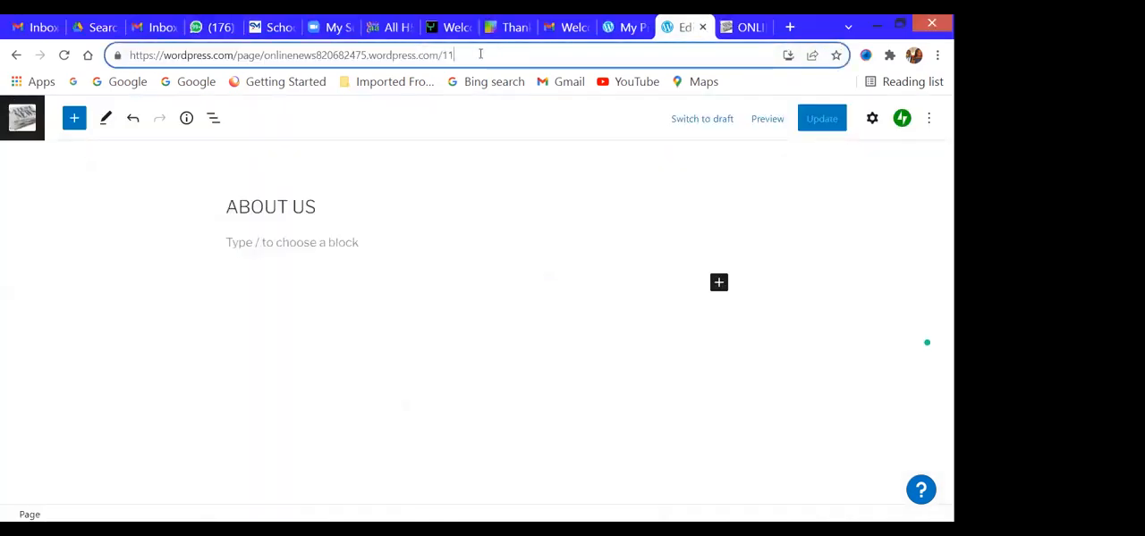
{"action": "double_click", "coordinate": [446, 56]}
{"action": "key", "text": "BackSpace"}
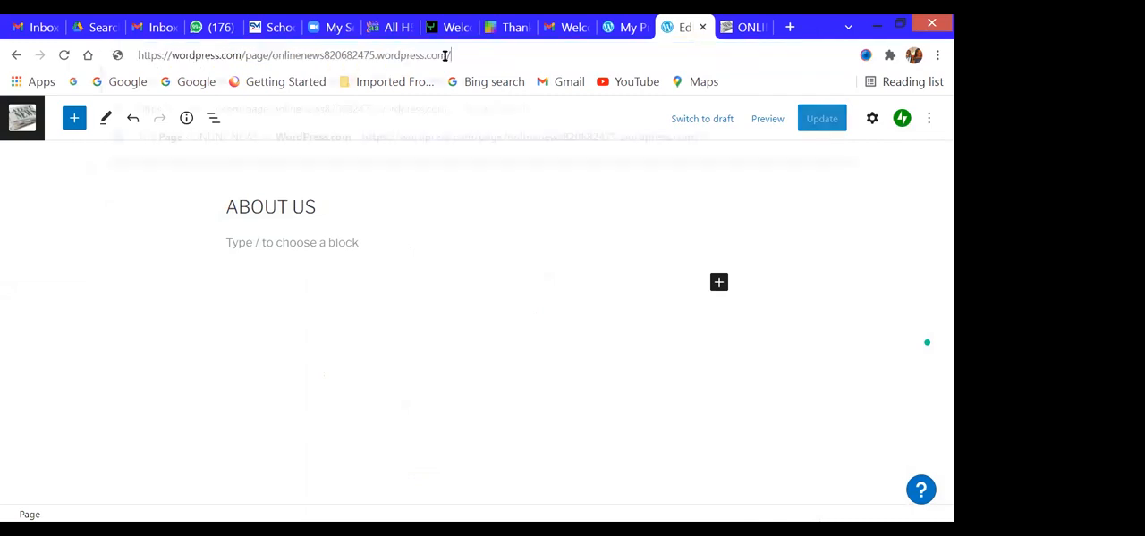
{"action": "key", "text": "Return"}
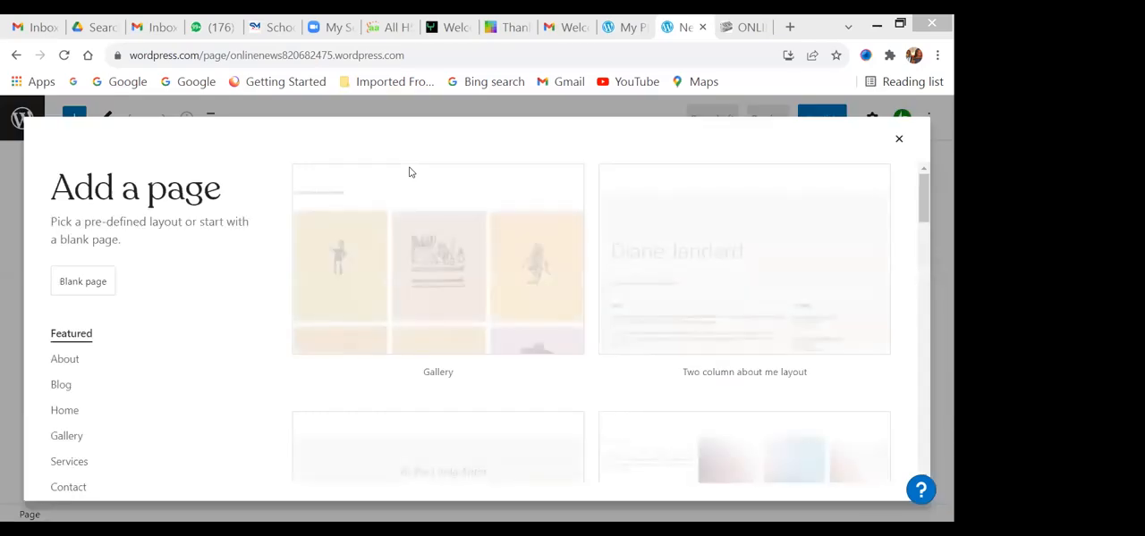
{"action": "left_click", "coordinate": [83, 281]}
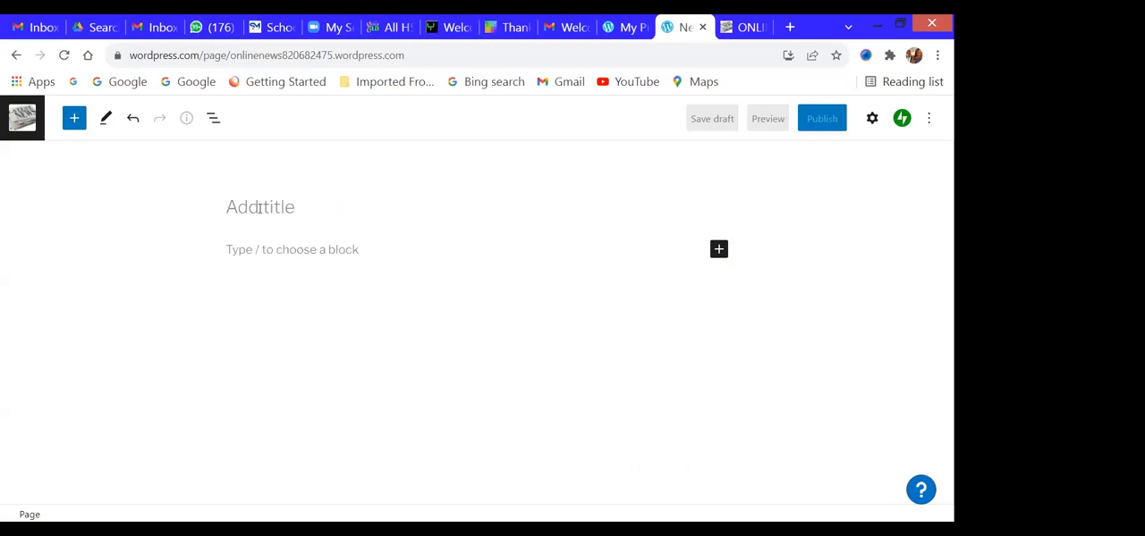
- Title the new page CONTACT US in capital letters
{"action": "type", "text": "conta"}
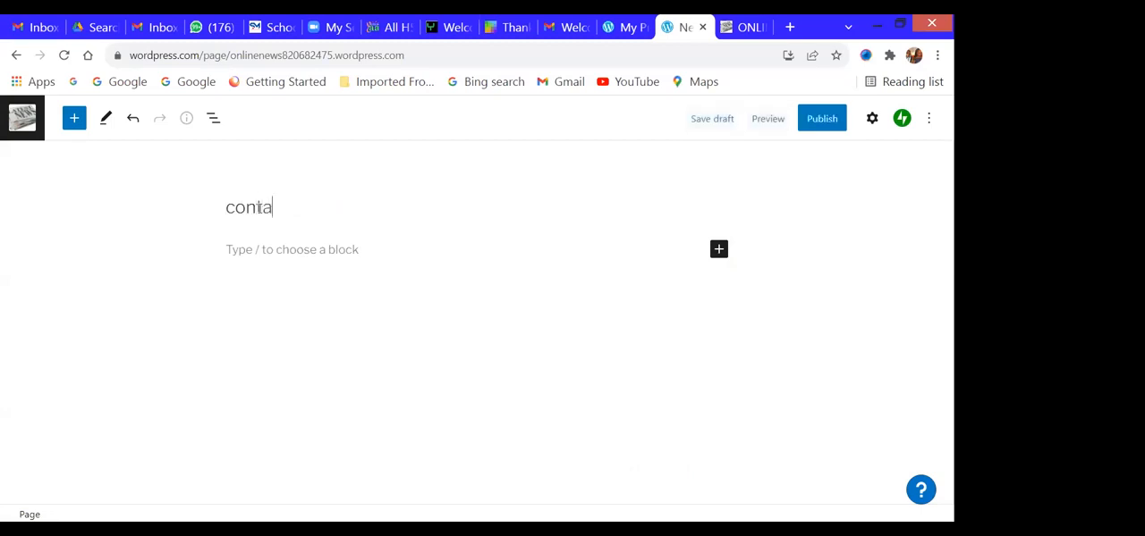
{"action": "key", "text": "BackSpace"}
{"action": "key", "text": "BackSpace"}
{"action": "type", "text": "CONTAC"}
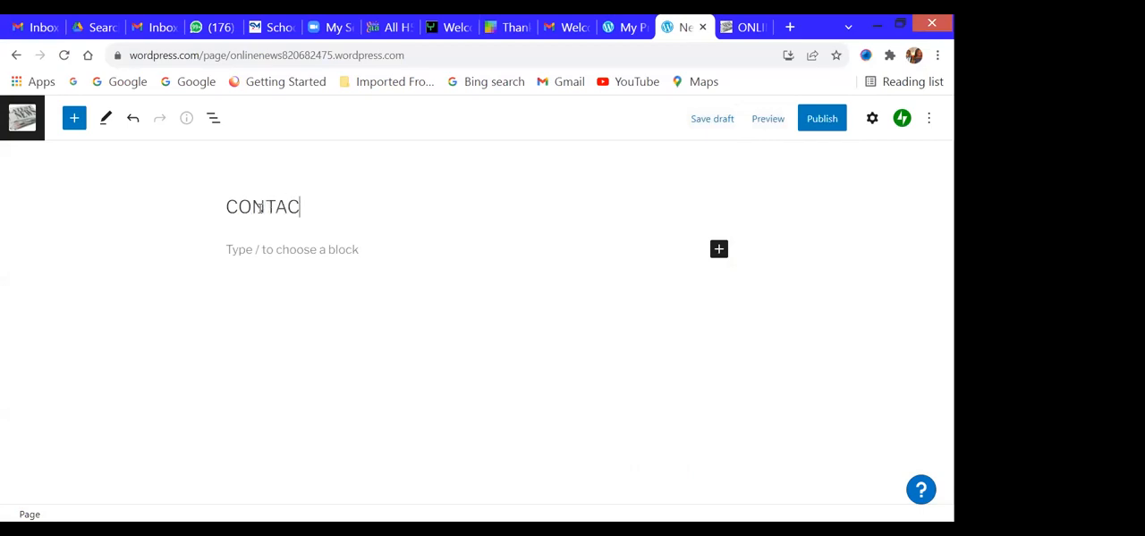
{"action": "type", "text": "T US"}
- Show the CONTACT US page's settings and open the Media Library to choose its featured image
{"action": "left_click", "coordinate": [928, 122]}
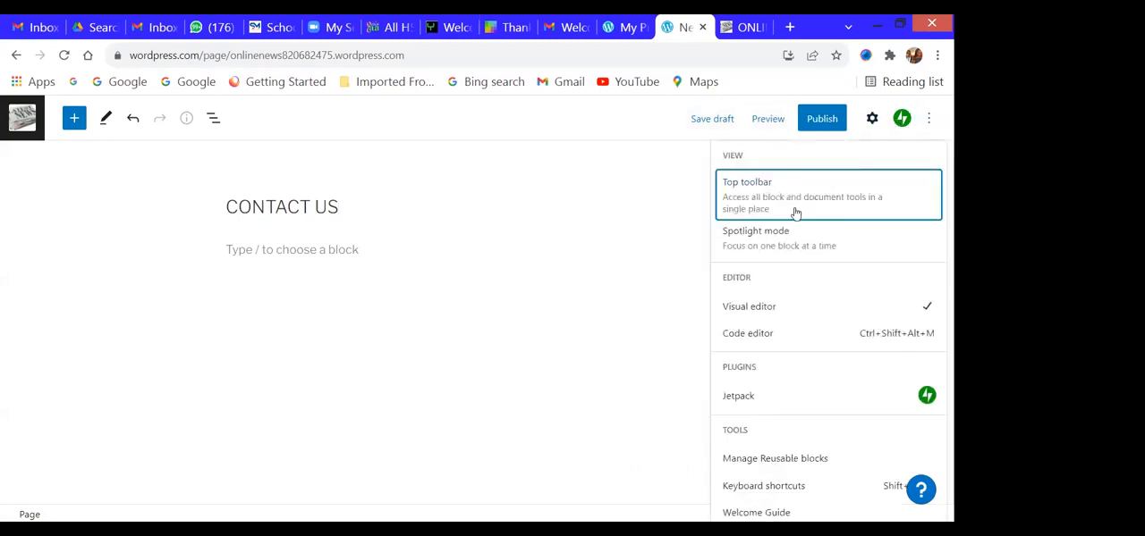
{"action": "left_click", "coordinate": [872, 118]}
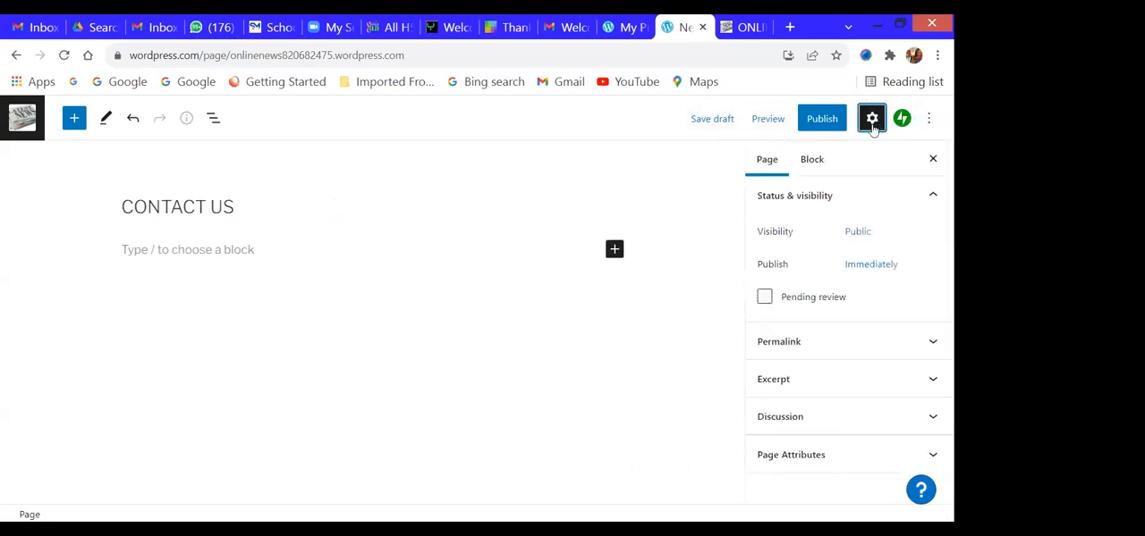
{"action": "left_click", "coordinate": [190, 250]}
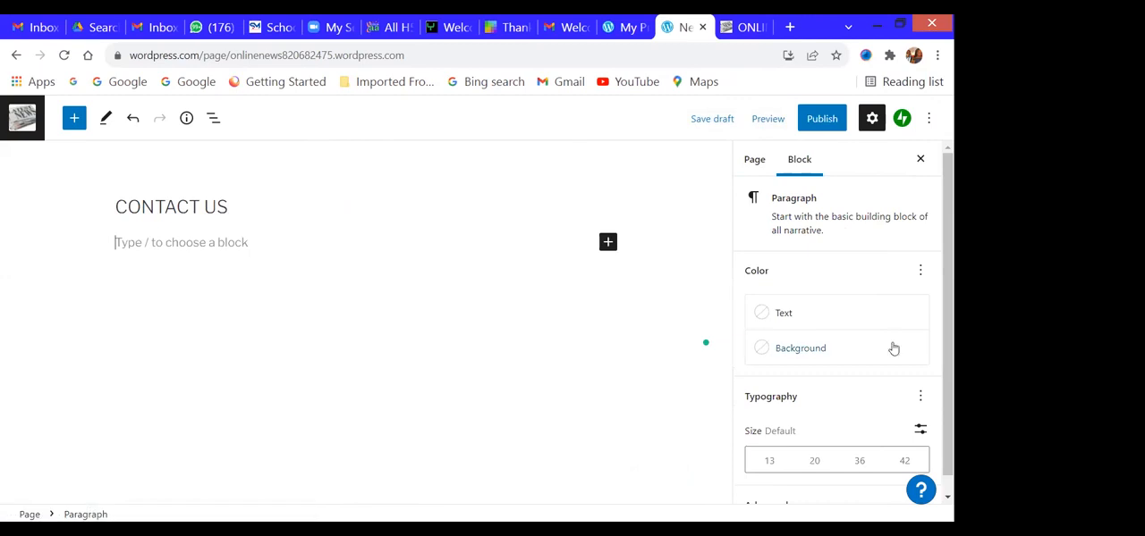
{"action": "scroll", "coordinate": [892, 348], "scroll_direction": "down", "scroll_amount": 1}
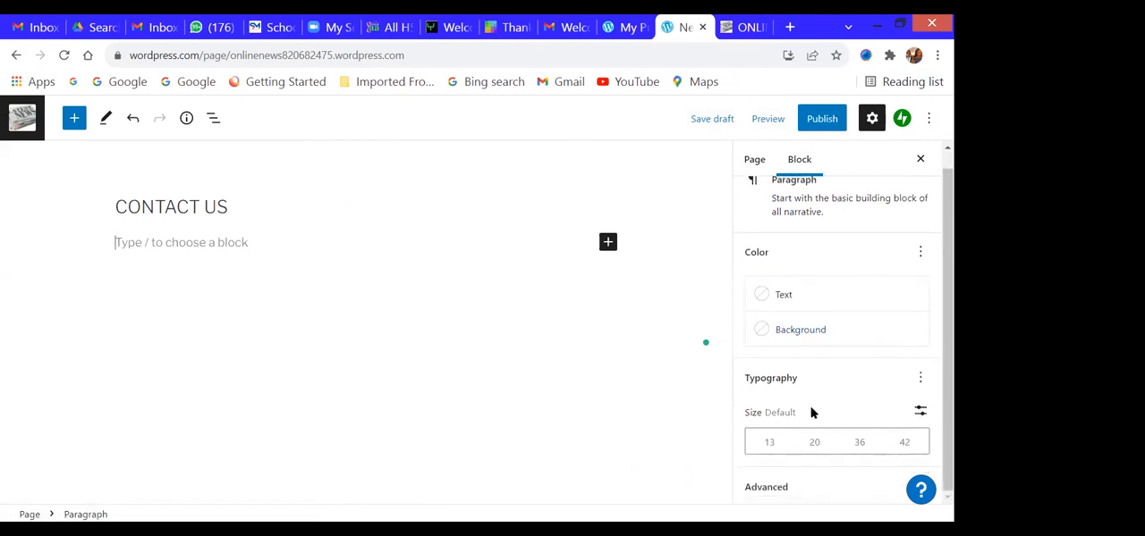
{"action": "scroll", "coordinate": [786, 358], "scroll_direction": "up", "scroll_amount": 1}
{"action": "left_click", "coordinate": [754, 161]}
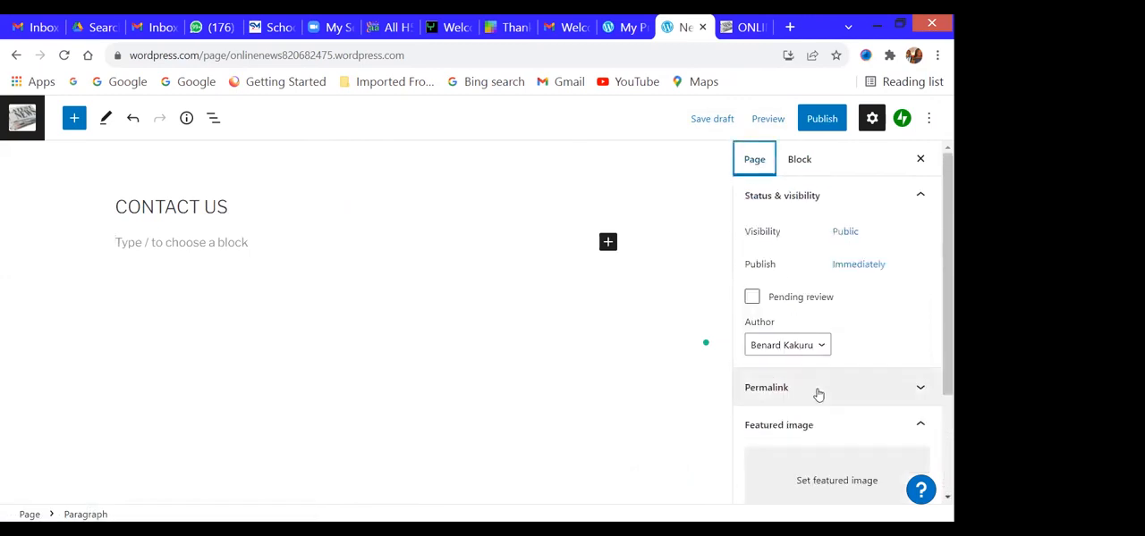
{"action": "scroll", "coordinate": [809, 416], "scroll_direction": "down", "scroll_amount": 3}
{"action": "left_click", "coordinate": [808, 345]}
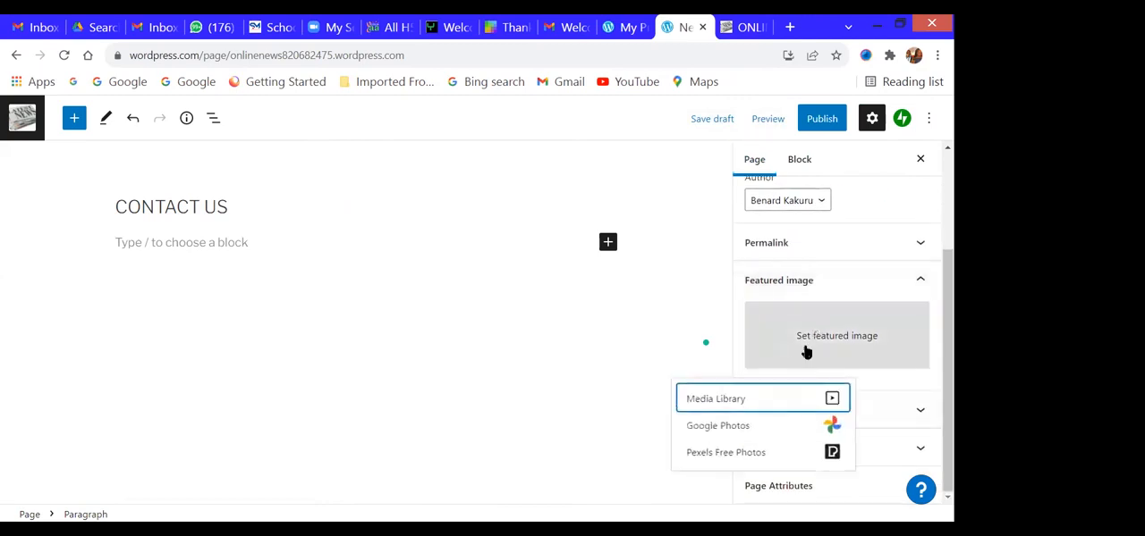
{"action": "left_click", "coordinate": [766, 399]}
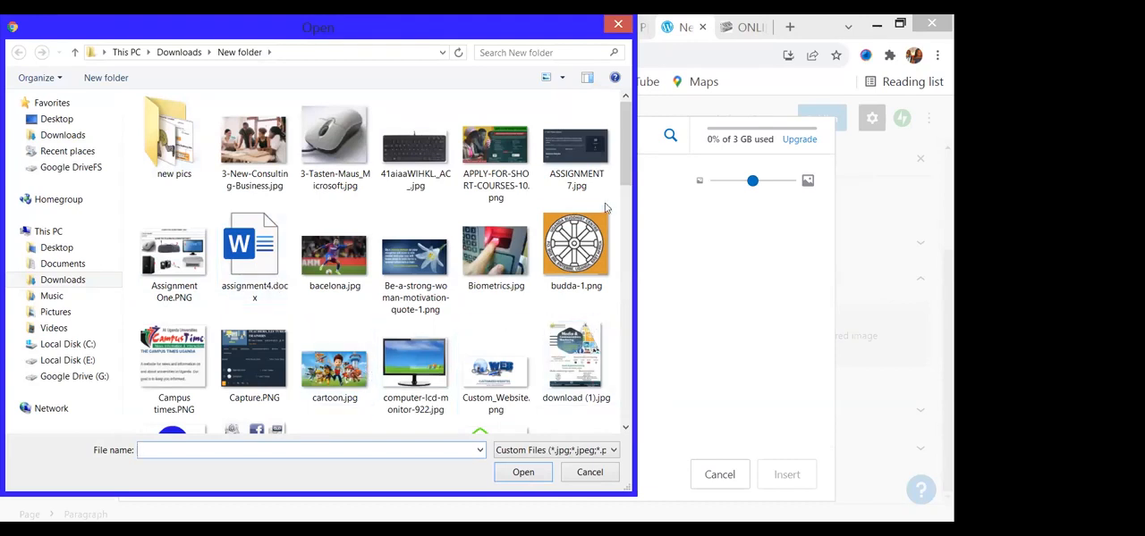
- Upload INFO.jpg from the computer and insert it as the CONTACT US page's featured image
{"action": "left_click_drag", "start_coordinate": [627, 152], "coordinate": [614, 266]}
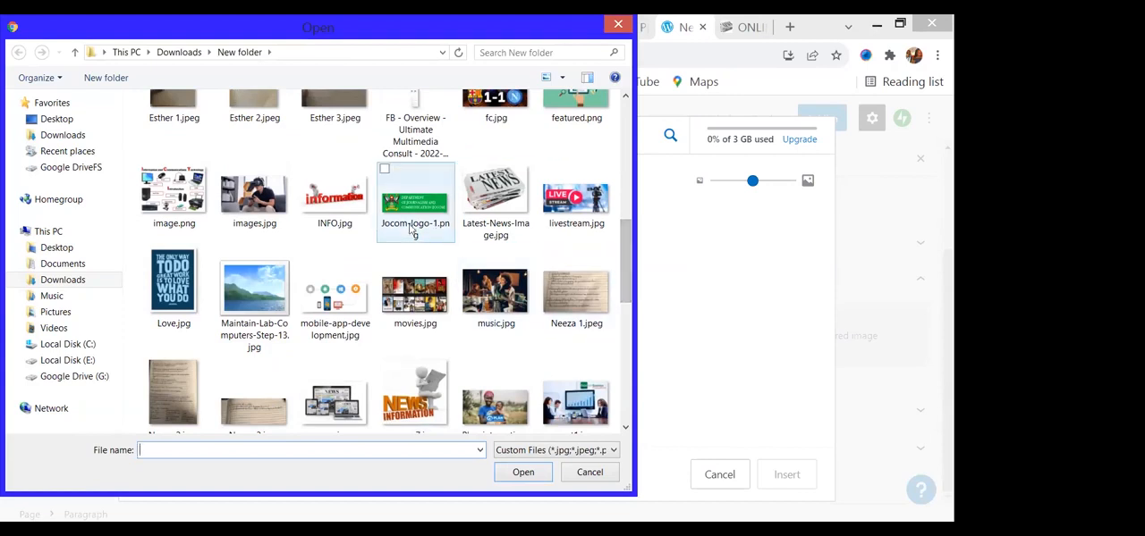
{"action": "double_click", "coordinate": [359, 219]}
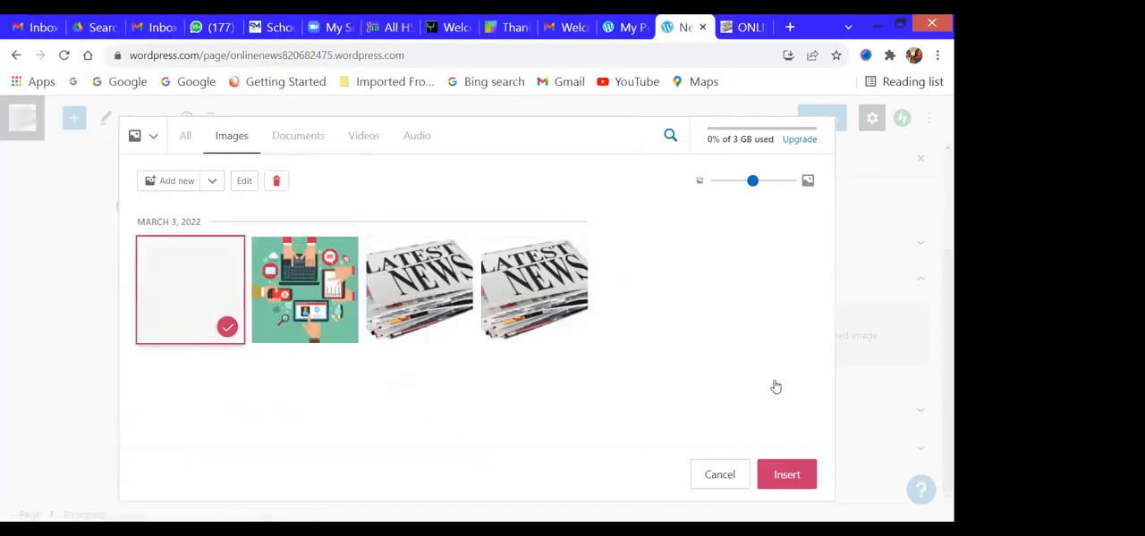
{"action": "left_click", "coordinate": [786, 475]}
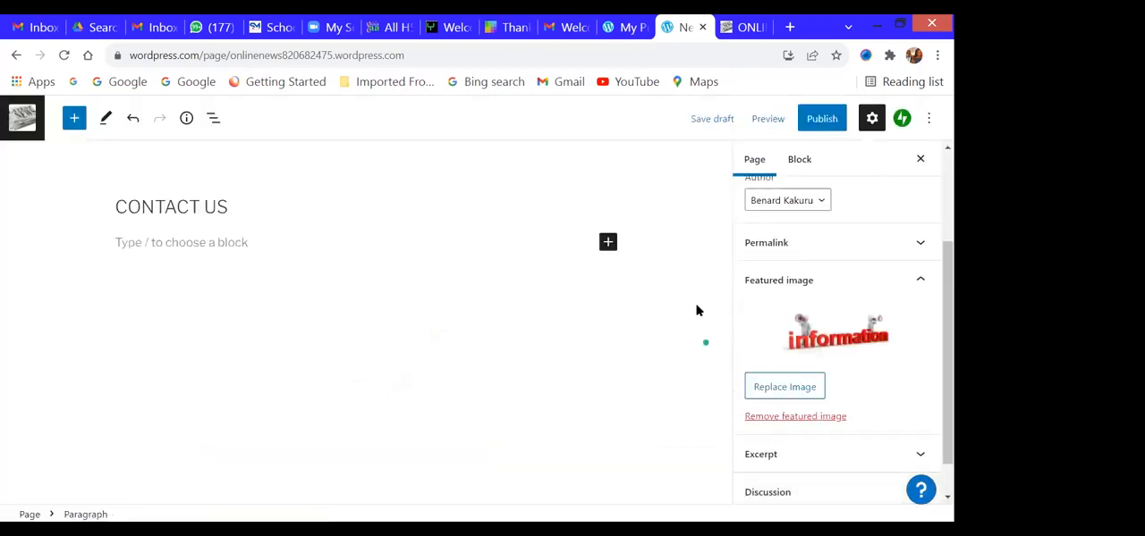
- Review the pre-publish settings and publish the CONTACT US page
{"action": "left_click", "coordinate": [822, 120]}
{"action": "scroll", "coordinate": [851, 312], "scroll_direction": "down", "scroll_amount": 2}
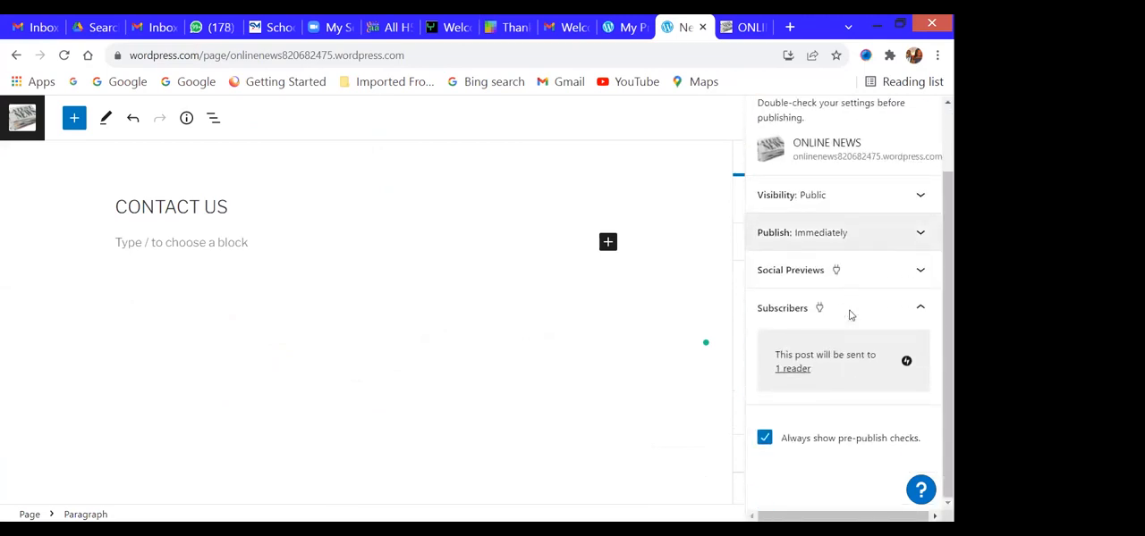
{"action": "scroll", "coordinate": [849, 312], "scroll_direction": "up", "scroll_amount": 2}
{"action": "left_click", "coordinate": [799, 119]}
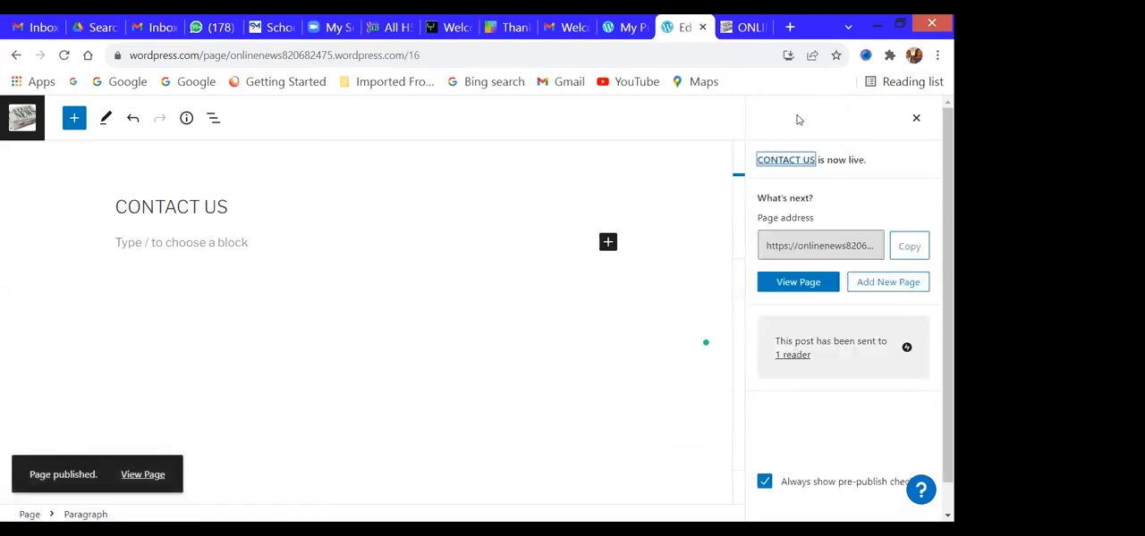
- Add another new page without a layout, hide its settings and show the list of recently edited pages
{"action": "left_click", "coordinate": [896, 288]}
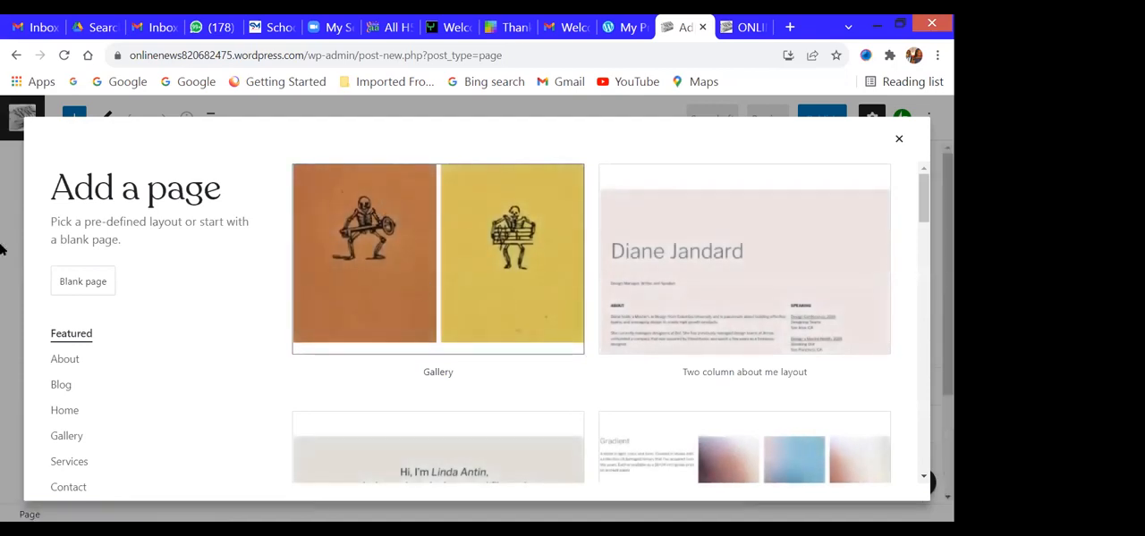
{"action": "left_click", "coordinate": [899, 143]}
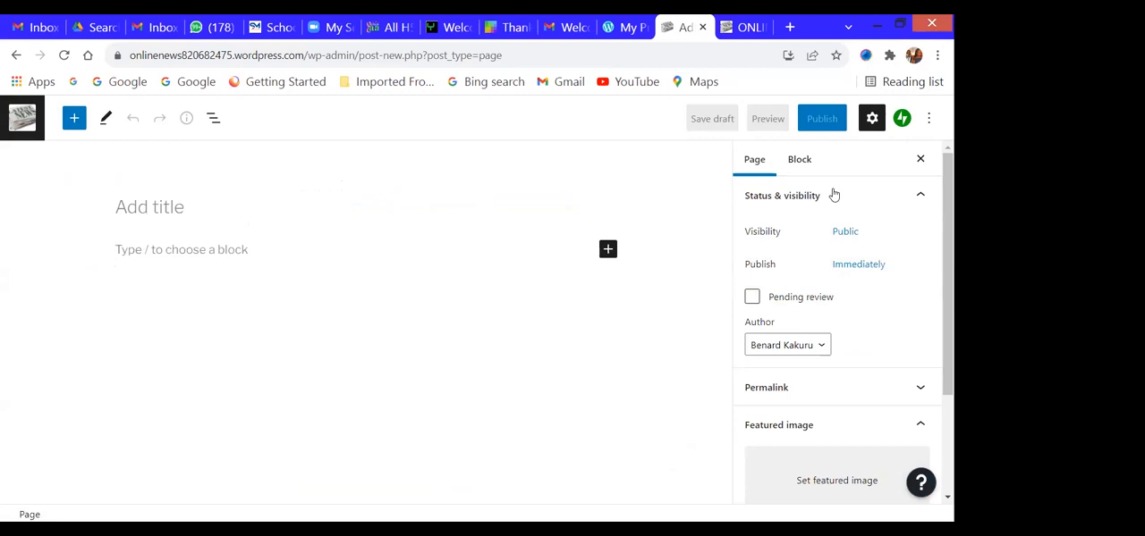
{"action": "left_click", "coordinate": [921, 158]}
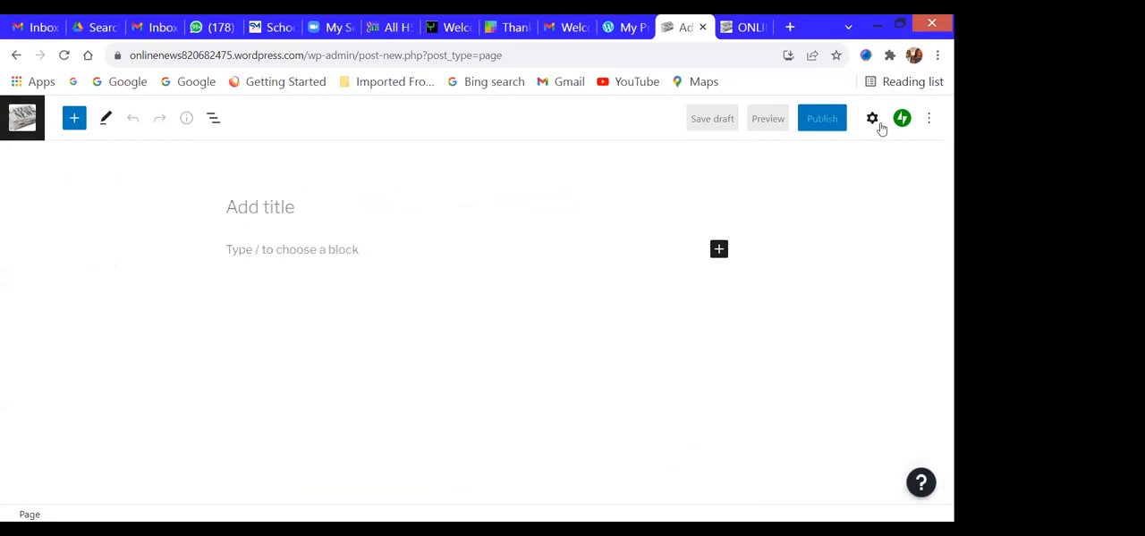
{"action": "left_click", "coordinate": [17, 119]}
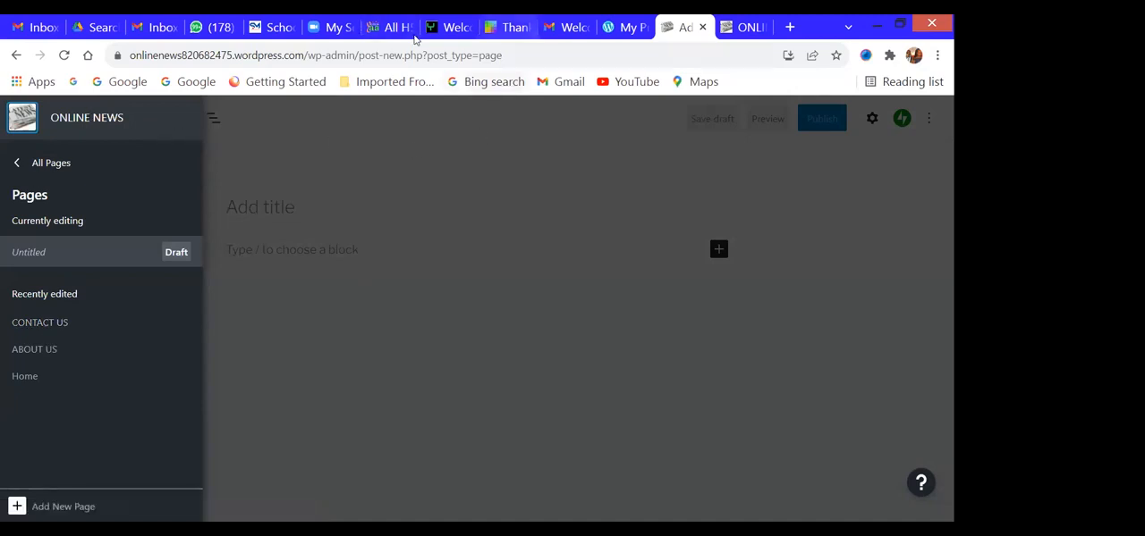
{"action": "left_click", "coordinate": [508, 27]}
{"action": "left_click", "coordinate": [677, 29]}
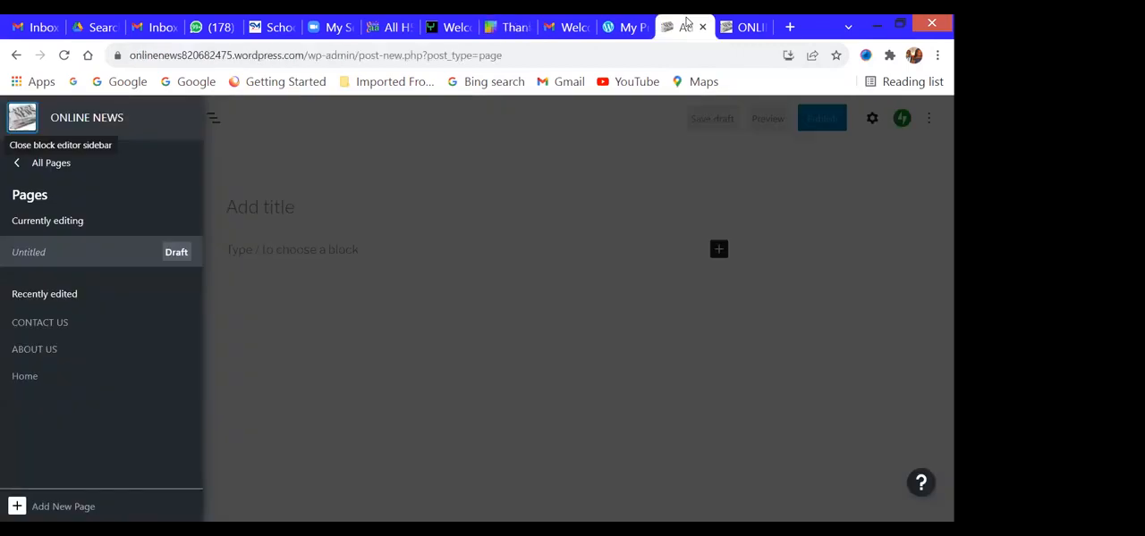
- Shorten the page address so it ends at /wp-admin/ and load the site's admin dashboard
{"action": "key", "text": "ctrl+l"}
{"action": "key", "text": "End"}
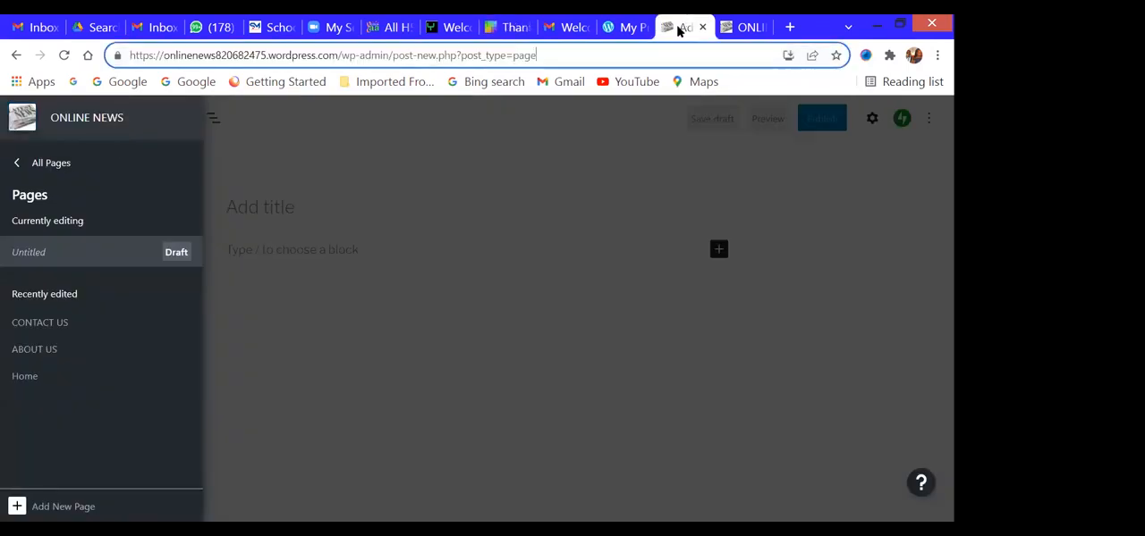
{"action": "key", "text": "shift+Left"}
{"action": "key", "text": "shift+Left"}
{"action": "key", "text": "shift+Left"}
{"action": "key", "text": "shift+Left"}
{"action": "key", "text": "shift+Left"}
{"action": "key", "text": "shift+Left"}
{"action": "key", "text": "shift+Left"}
{"action": "key", "text": "shift+Left"}
{"action": "key", "text": "shift+Left"}
{"action": "key", "text": "shift+Left"}
{"action": "key", "text": "shift+Left"}
{"action": "key", "text": "shift+Left"}
{"action": "key", "text": "shift+Left"}
{"action": "key", "text": "shift+Left"}
{"action": "key", "text": "shift+Left"}
{"action": "key", "text": "shift+Left"}
{"action": "key", "text": "shift+Left"}
{"action": "key", "text": "shift+Left"}
{"action": "key", "text": "shift+Left"}
{"action": "key", "text": "shift+Left"}
{"action": "key", "text": "shift+Left"}
{"action": "key", "text": "shift+Left"}
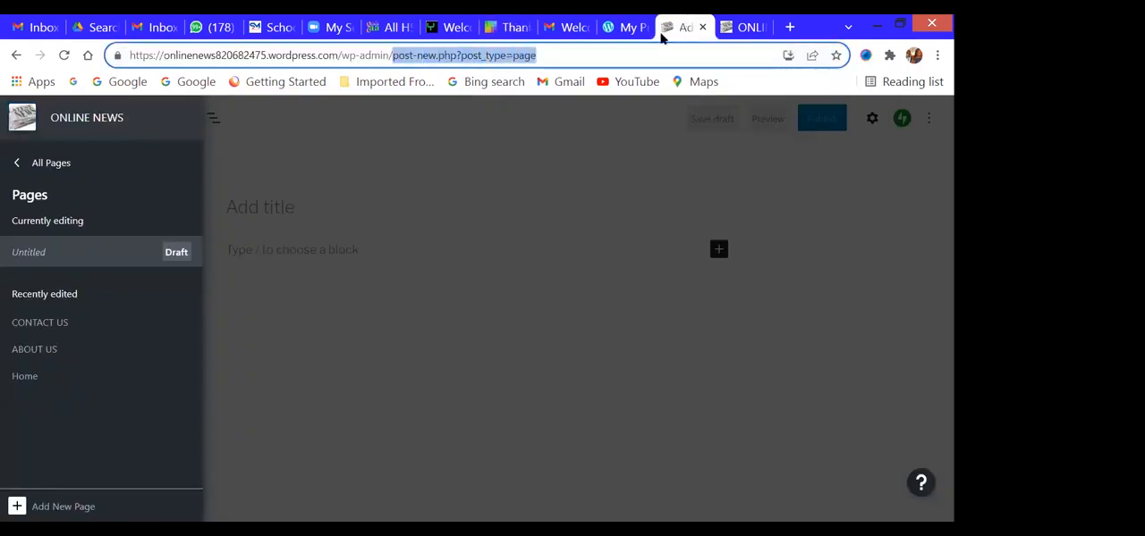
{"action": "key", "text": "BackSpace"}
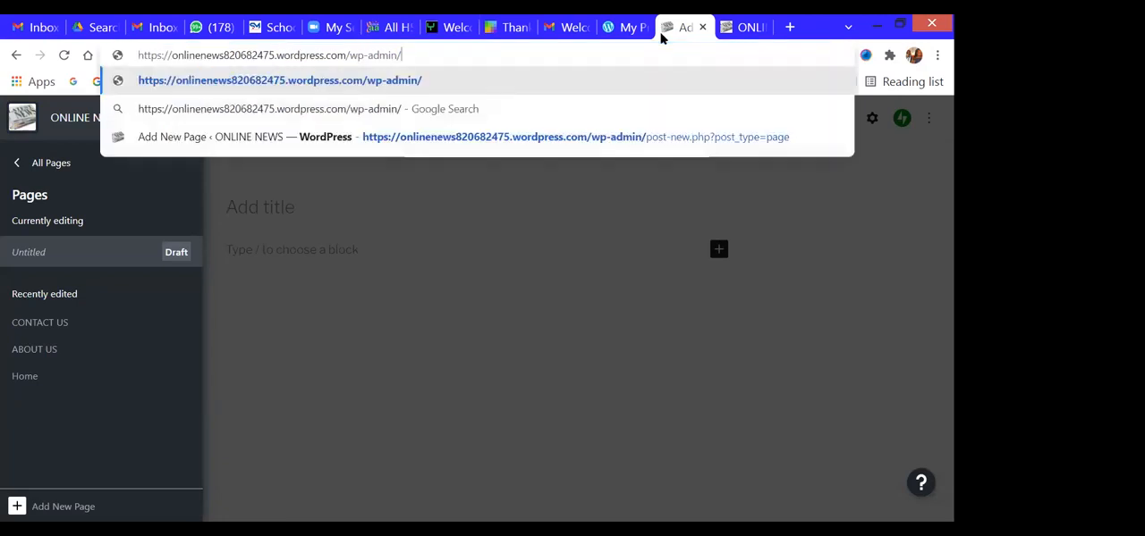
{"action": "key", "text": "Return"}
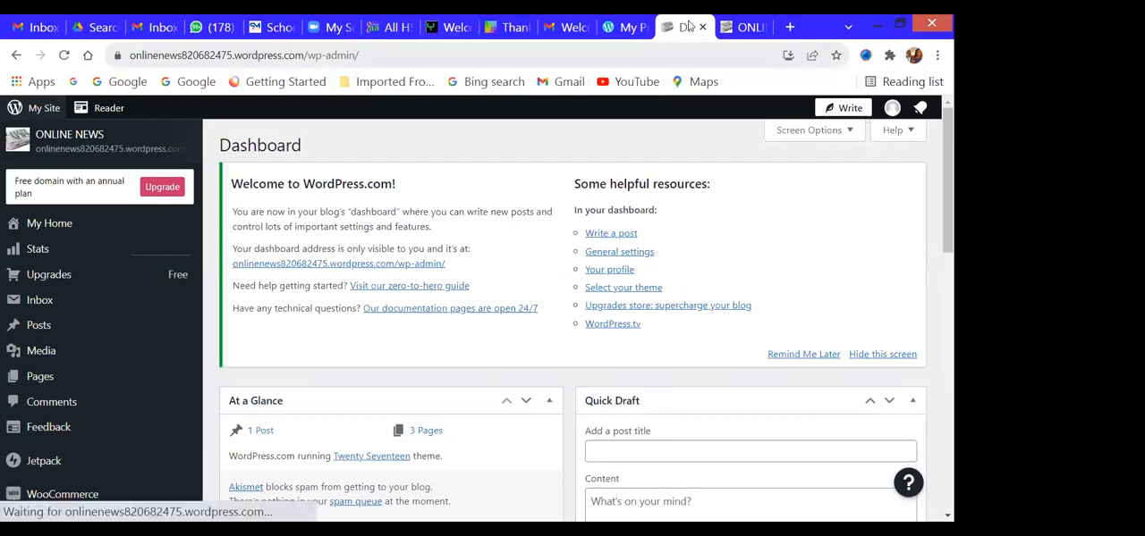
{"action": "key", "text": "ctrl+l"}
{"action": "key", "text": "End"}
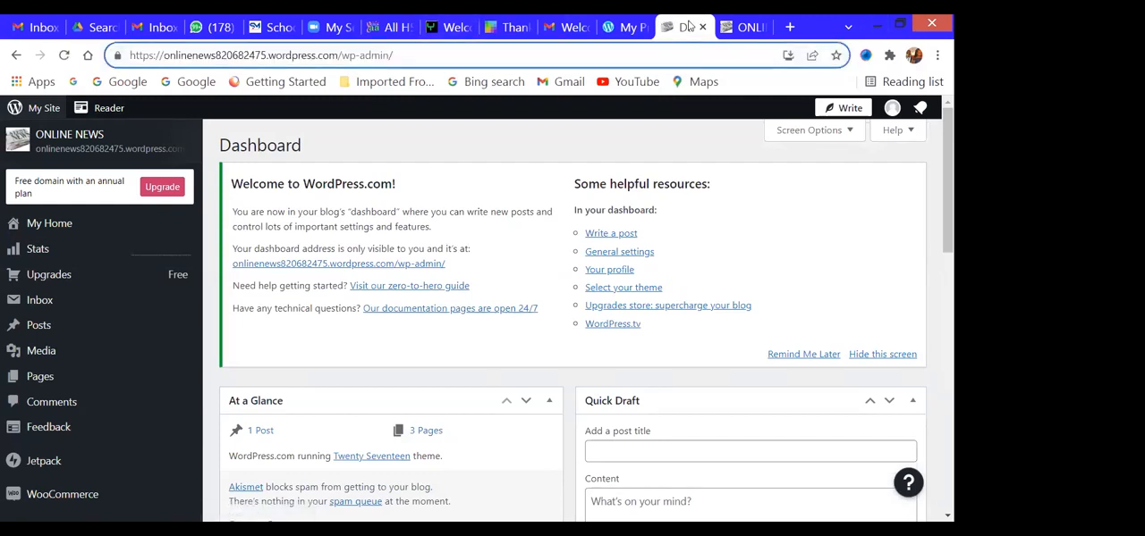
{"action": "key", "text": "ctrl+shift+Left"}
{"action": "key", "text": "ctrl+shift+Left"}
{"action": "key", "text": "ctrl+shift+Left"}
{"action": "key", "text": "ctrl+shift+Left"}
{"action": "key", "text": "ctrl+shift+Left"}
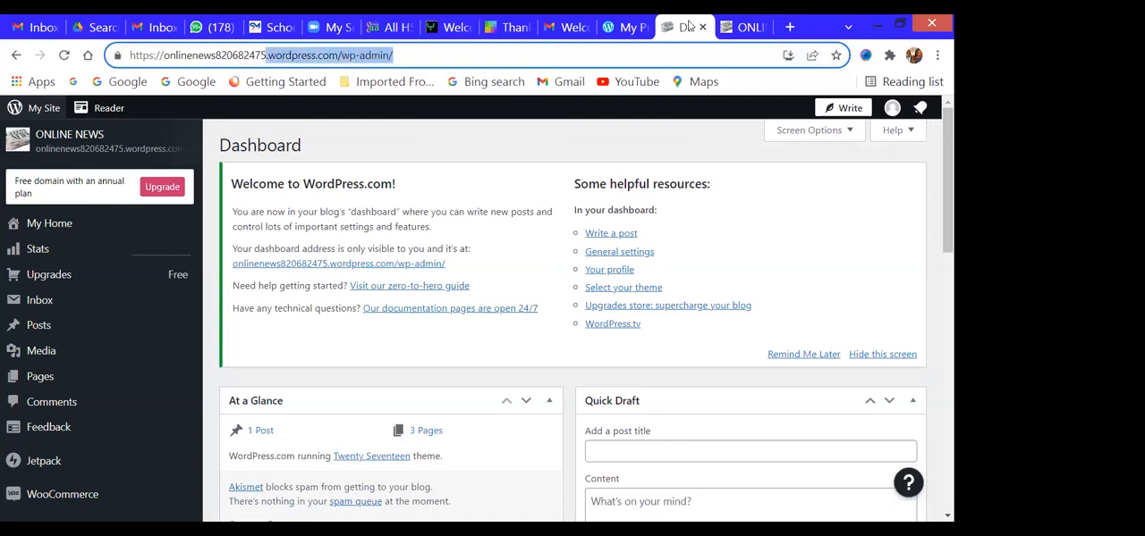
{"action": "left_click", "coordinate": [457, 168]}
- Open the navigation menu editor in the site's appearance settings
{"action": "scroll", "coordinate": [31, 314], "scroll_direction": "down", "scroll_amount": 2}
{"action": "scroll", "coordinate": [54, 349], "scroll_direction": "down", "scroll_amount": 3}
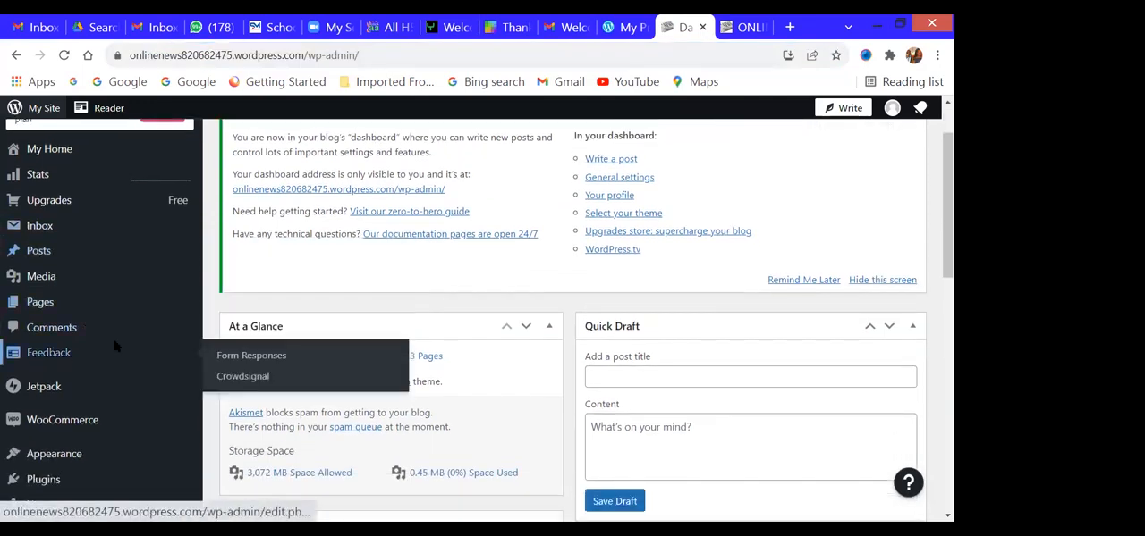
{"action": "mouse_move", "coordinate": [72, 350]}
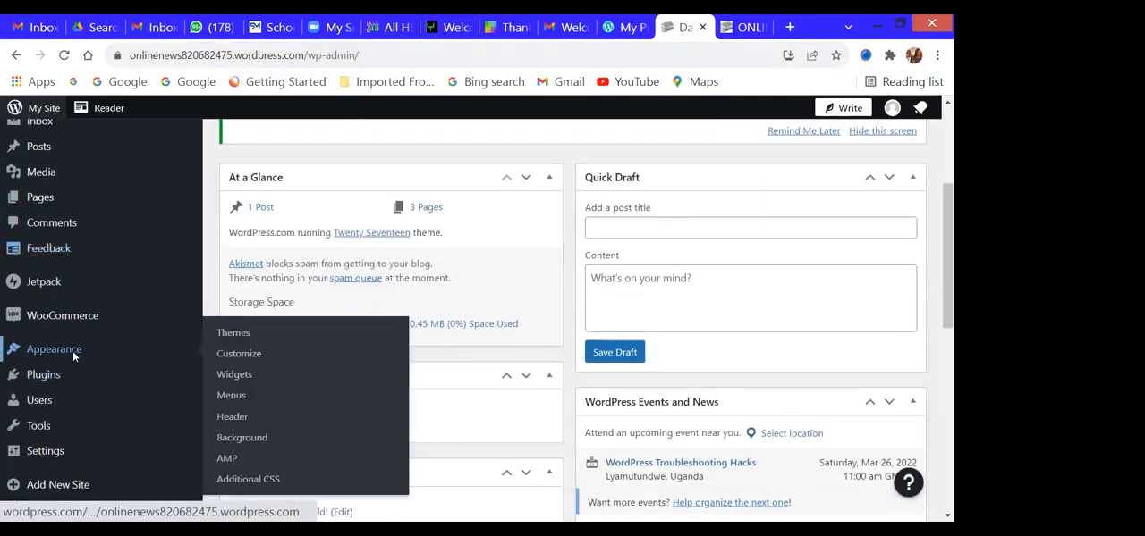
{"action": "left_click", "coordinate": [230, 396]}
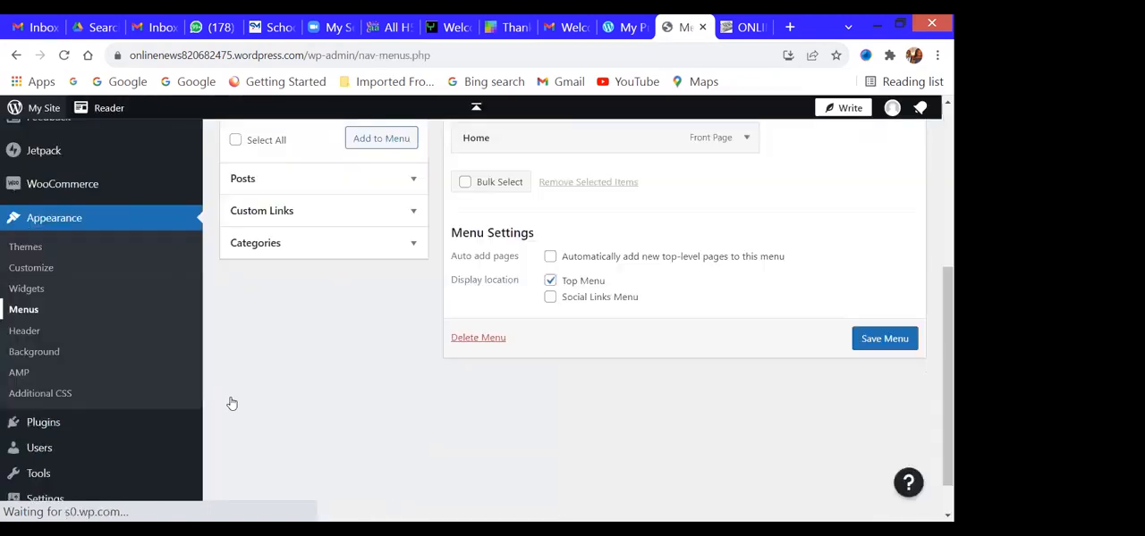
- List all pages and add ABOUT US and CONTACT US to the Main menu
{"action": "scroll", "coordinate": [353, 301], "scroll_direction": "up", "scroll_amount": 3}
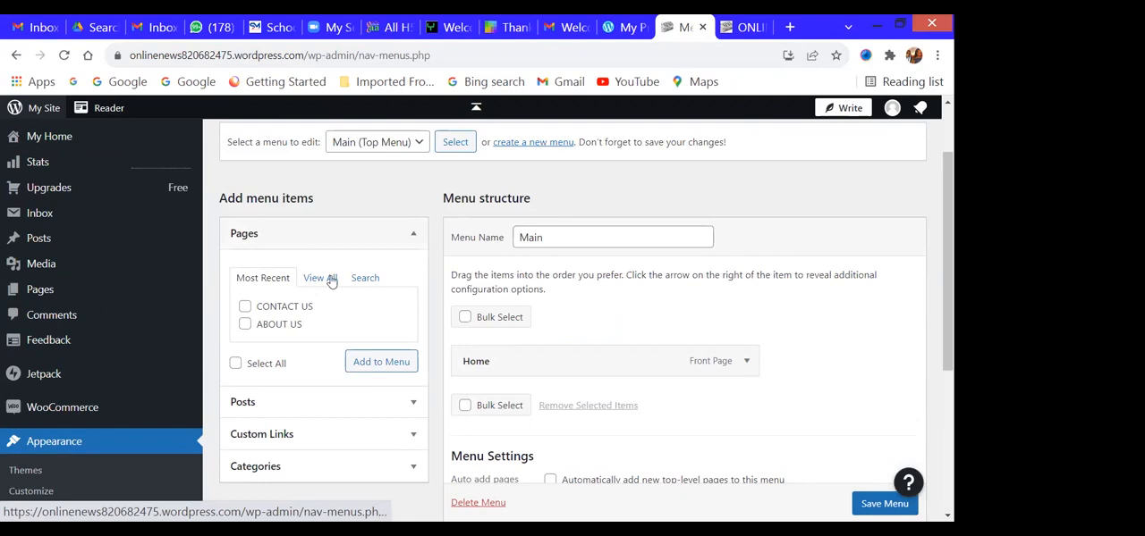
{"action": "left_click", "coordinate": [322, 279]}
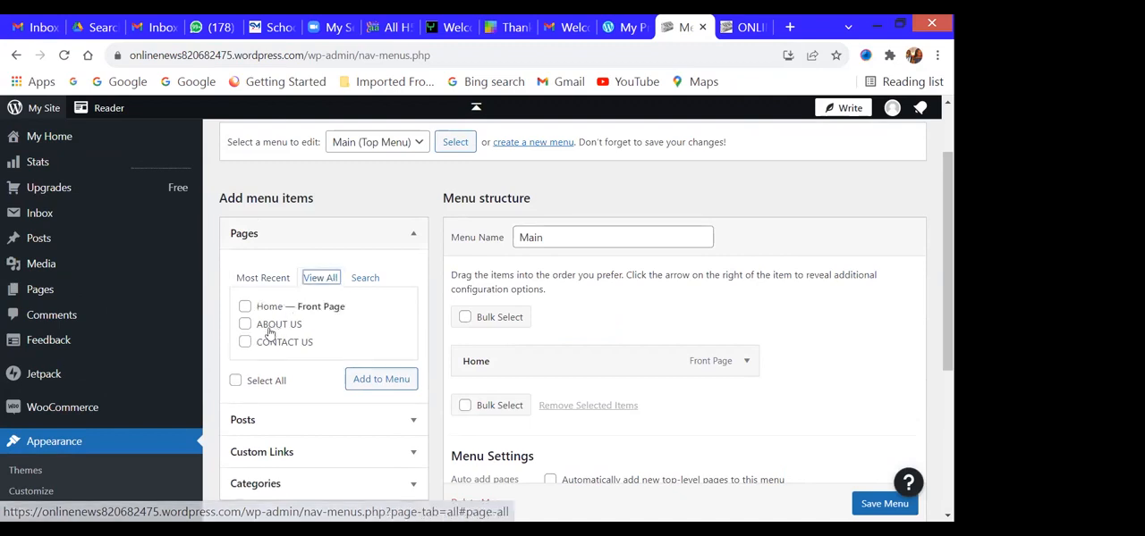
{"action": "left_click", "coordinate": [245, 325]}
{"action": "left_click", "coordinate": [245, 342]}
{"action": "left_click", "coordinate": [380, 380]}
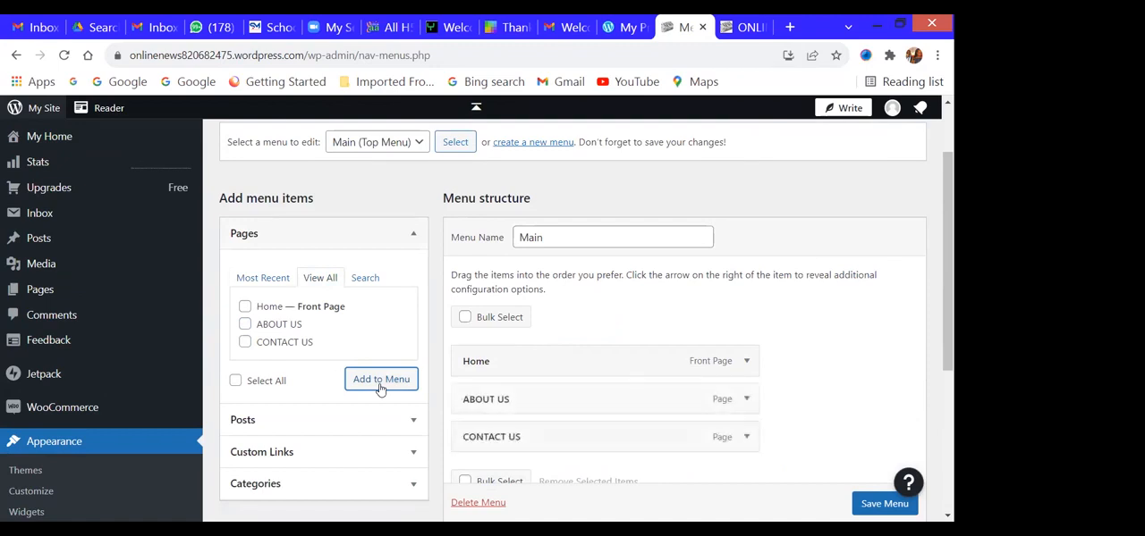
- List all categories and add BREAKING NEWS and DIGITAL PHOTOS to the Main menu
{"action": "scroll", "coordinate": [349, 372], "scroll_direction": "down", "scroll_amount": 1}
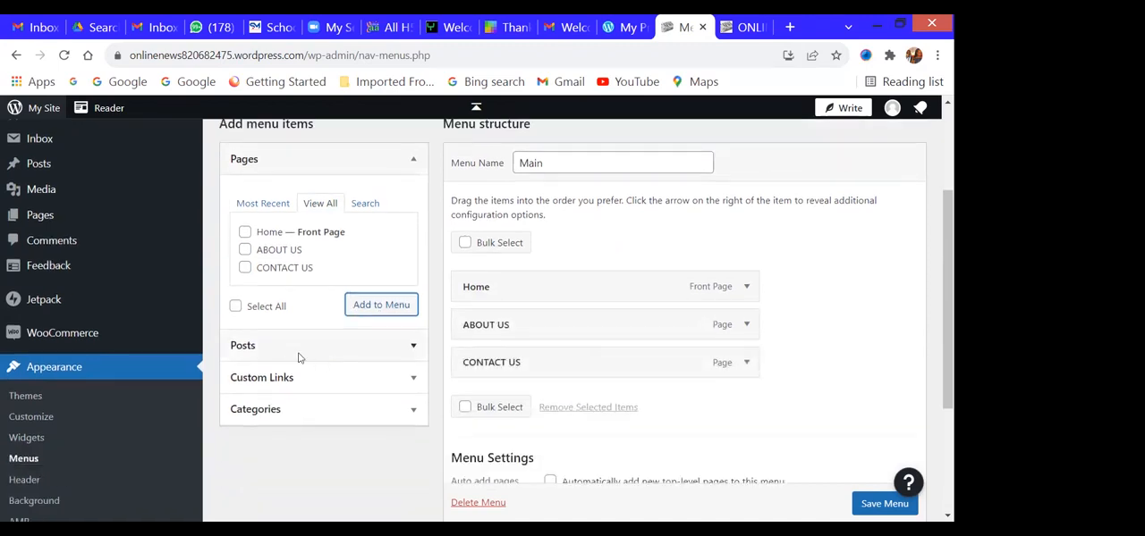
{"action": "left_click", "coordinate": [394, 348]}
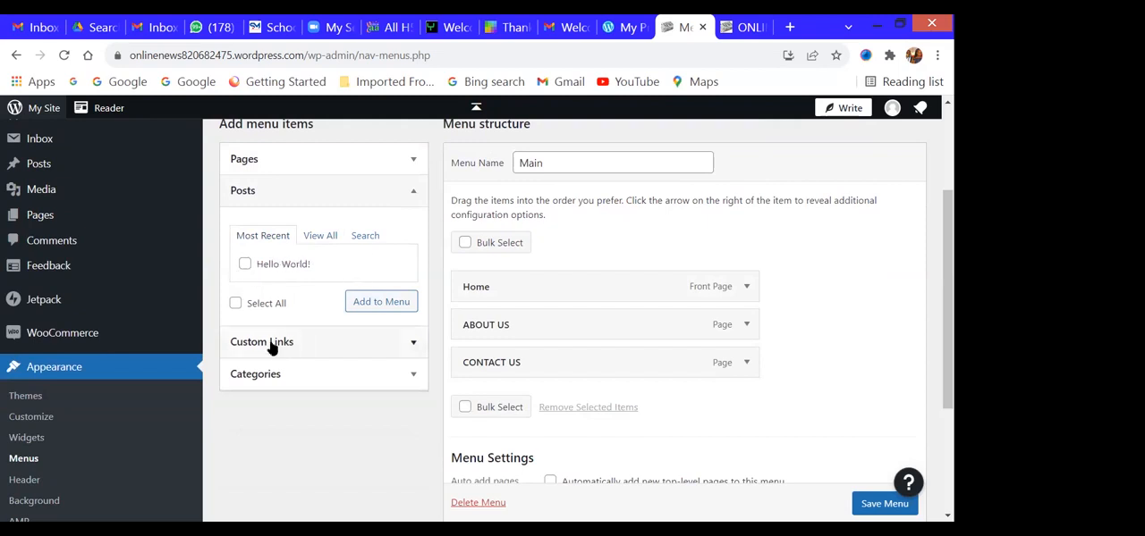
{"action": "left_click", "coordinate": [287, 376]}
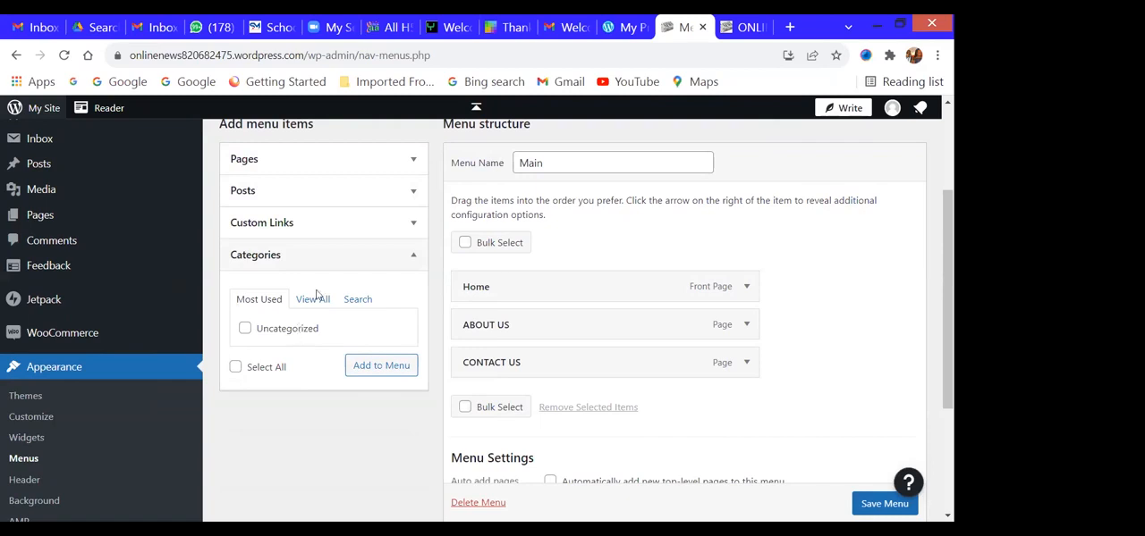
{"action": "left_click", "coordinate": [312, 304]}
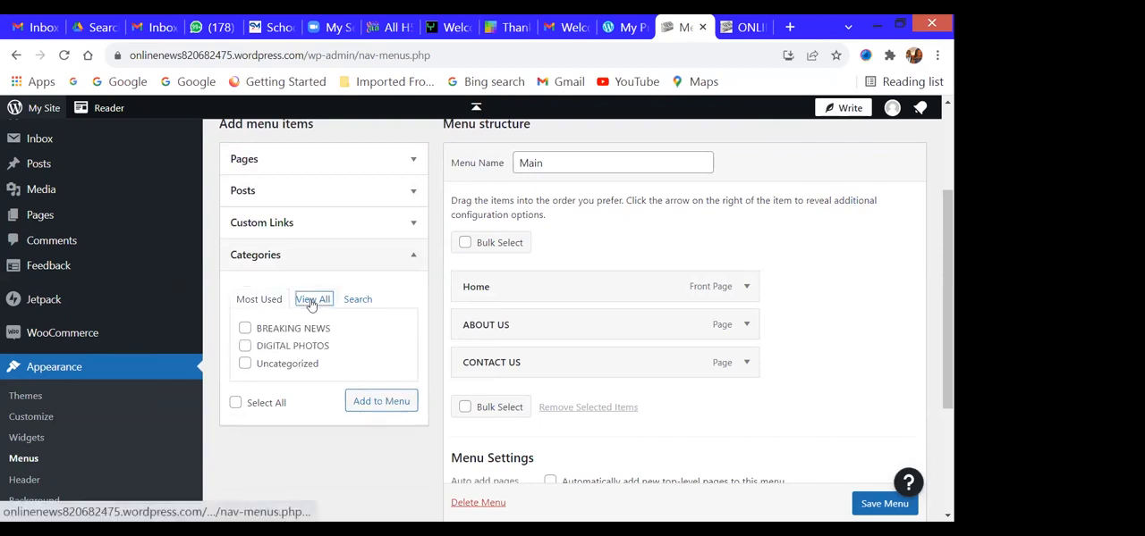
{"action": "left_click", "coordinate": [244, 328]}
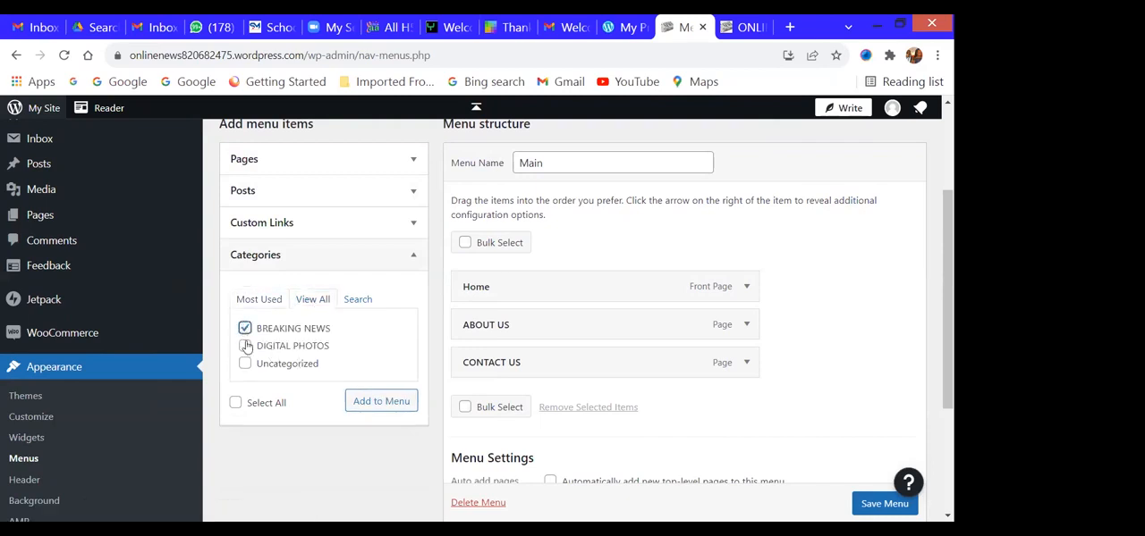
{"action": "left_click", "coordinate": [245, 346]}
{"action": "left_click", "coordinate": [386, 404]}
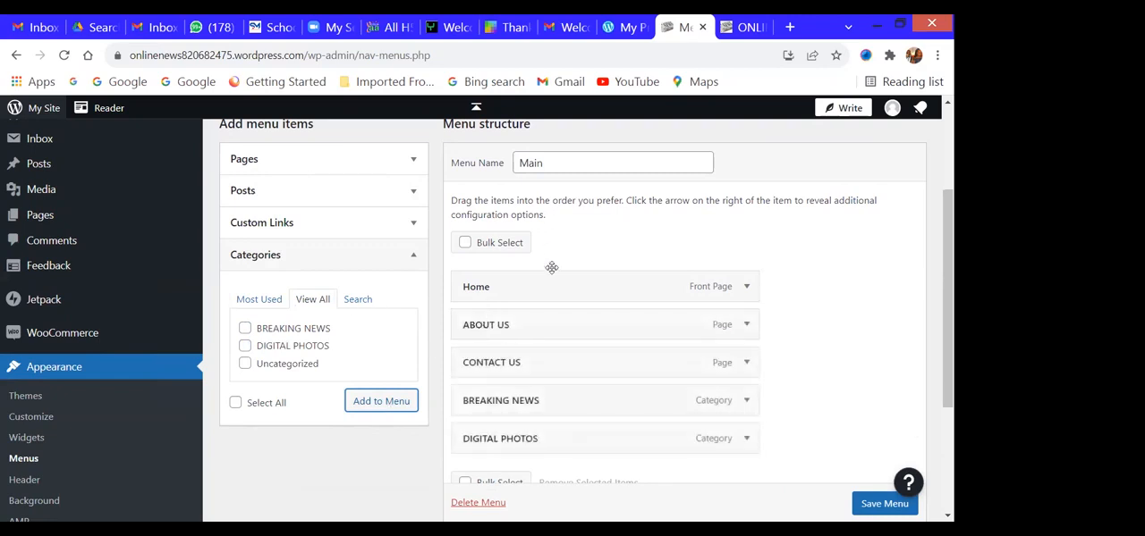
- Nest BREAKING NEWS under ABOUT US and DIGITAL PHOTOS under CONTACT US as sub items, and save the menu
{"action": "scroll", "coordinate": [549, 277], "scroll_direction": "down", "scroll_amount": 1}
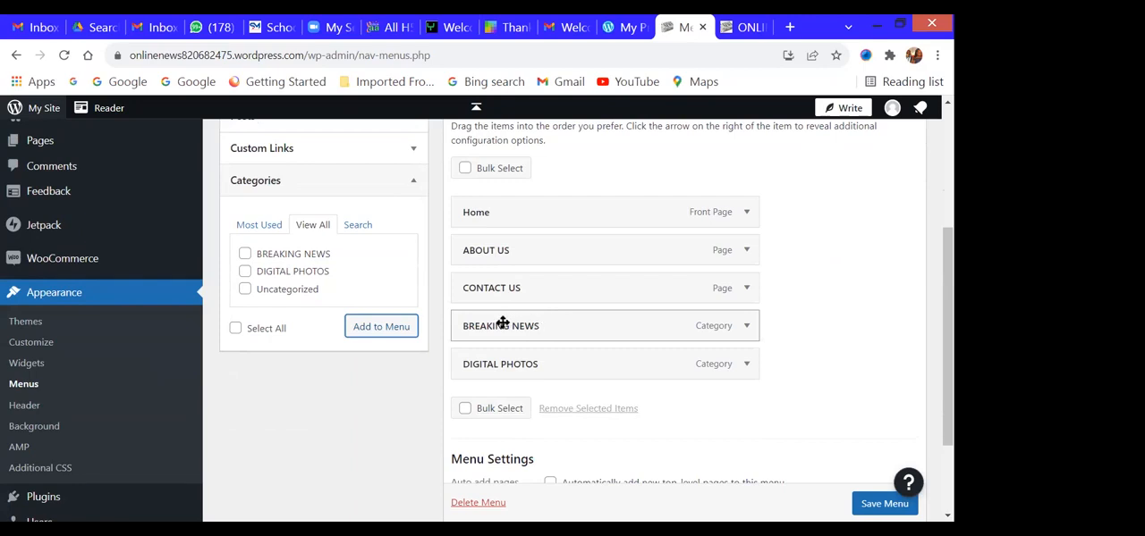
{"action": "left_click_drag", "start_coordinate": [502, 323], "coordinate": [524, 287]}
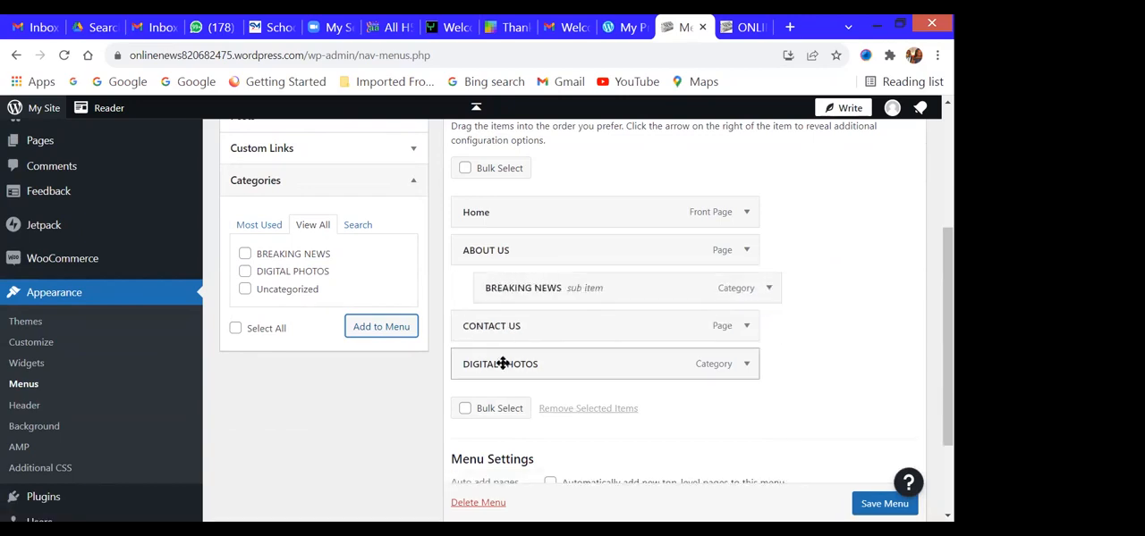
{"action": "left_click_drag", "start_coordinate": [483, 360], "coordinate": [516, 357]}
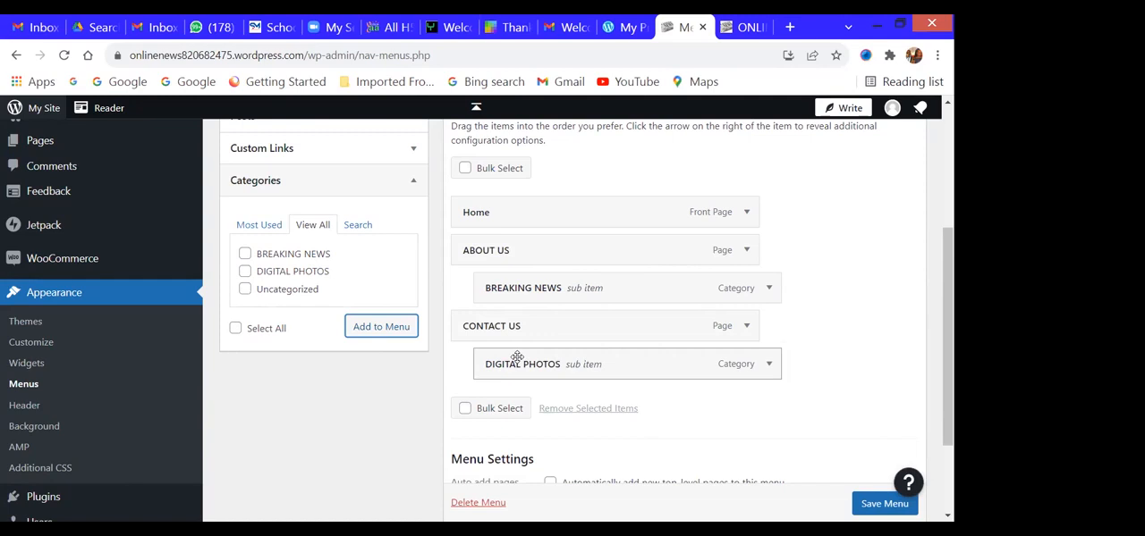
{"action": "left_click", "coordinate": [885, 505]}
{"action": "scroll", "coordinate": [888, 507], "scroll_direction": "down", "scroll_amount": 1}
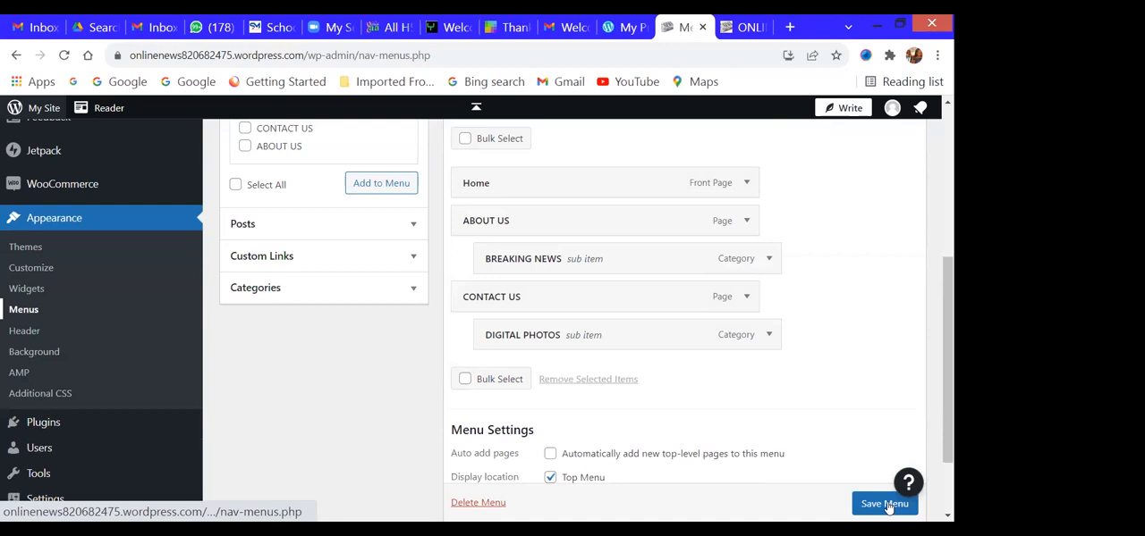
{"action": "scroll", "coordinate": [909, 364], "scroll_direction": "up", "scroll_amount": 4}
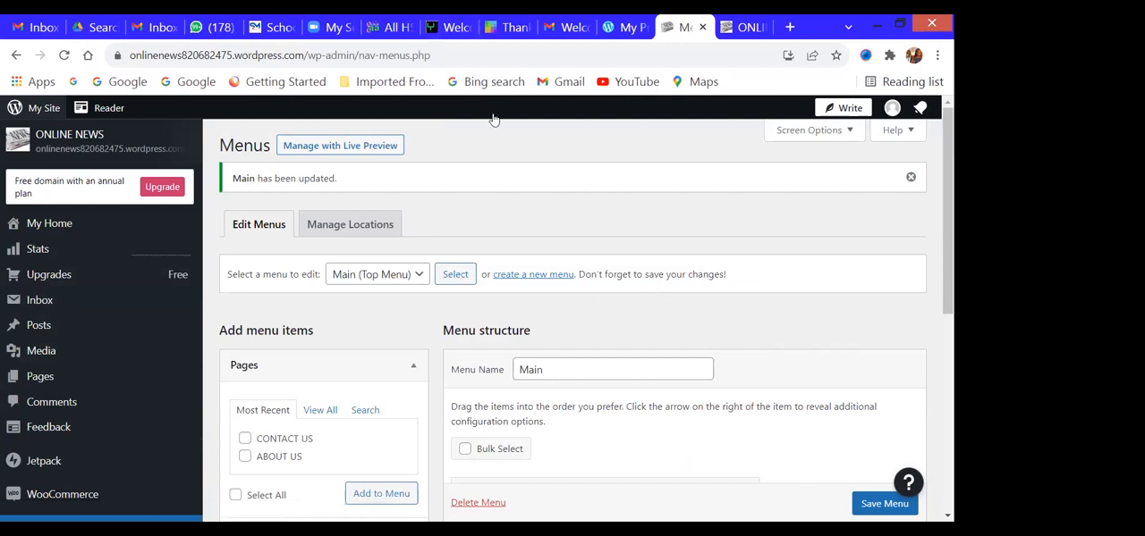
- Visit the live site from My Home and check the submenus under ABOUT US and CONTACT US
{"action": "left_click", "coordinate": [44, 220]}
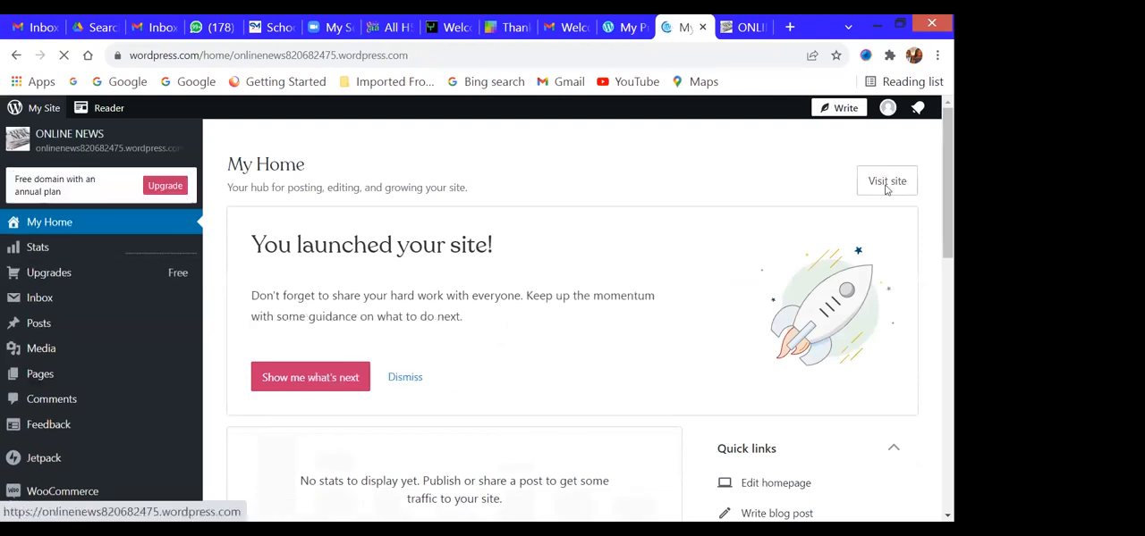
{"action": "left_click", "coordinate": [885, 188]}
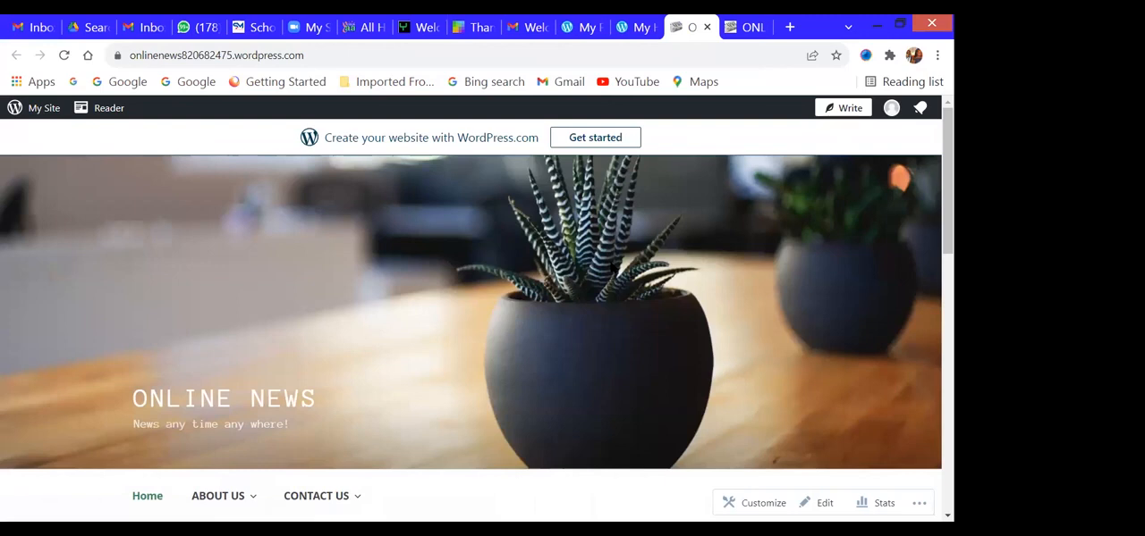
{"action": "scroll", "coordinate": [421, 377], "scroll_direction": "down", "scroll_amount": 2}
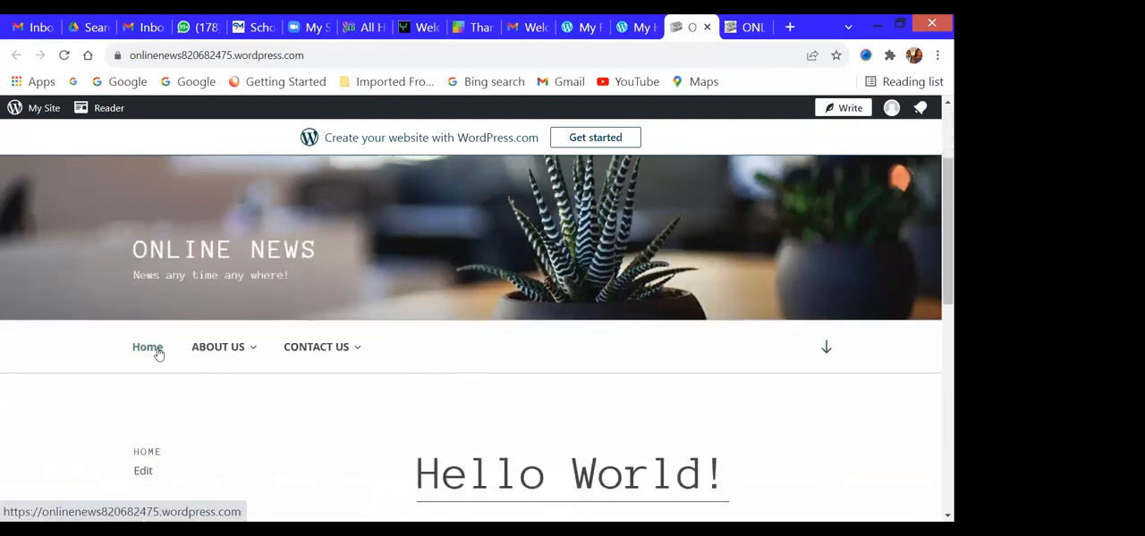
{"action": "mouse_move", "coordinate": [258, 348]}
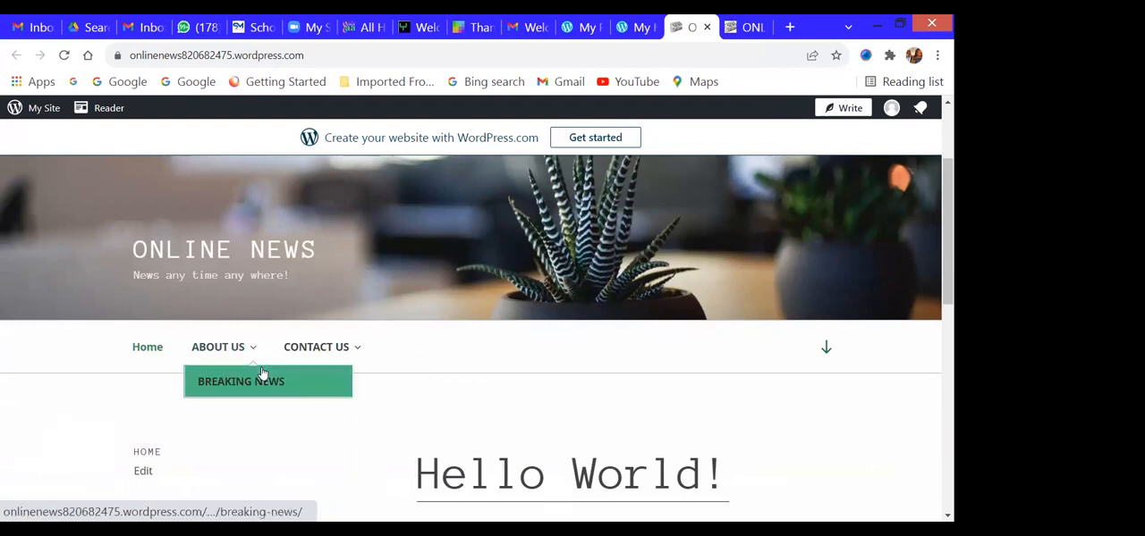
{"action": "mouse_move", "coordinate": [362, 360]}
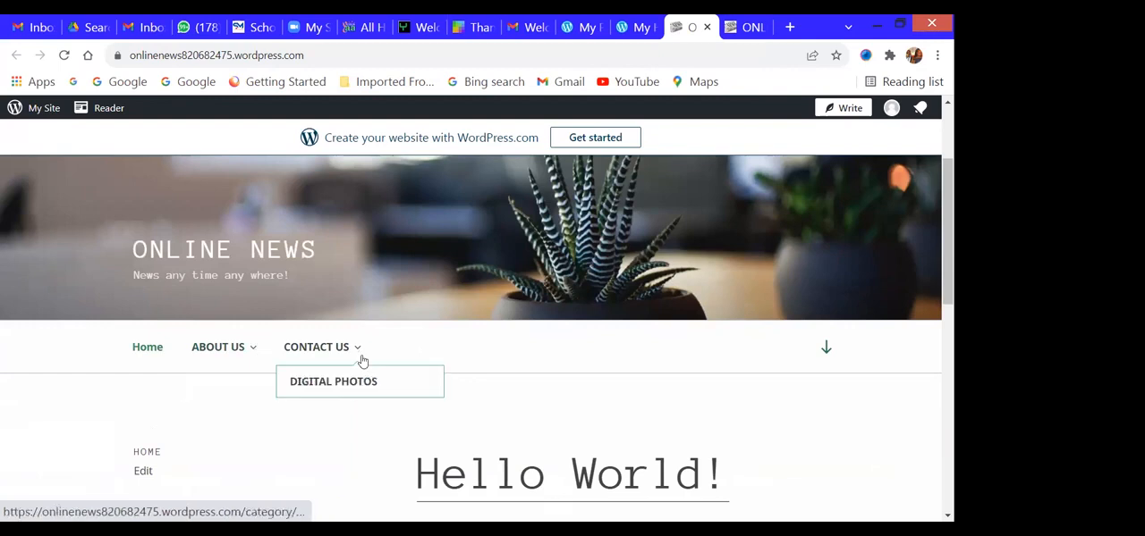
- Look through the homepage's post section and return to the site header
{"action": "scroll", "coordinate": [746, 378], "scroll_direction": "down", "scroll_amount": 5}
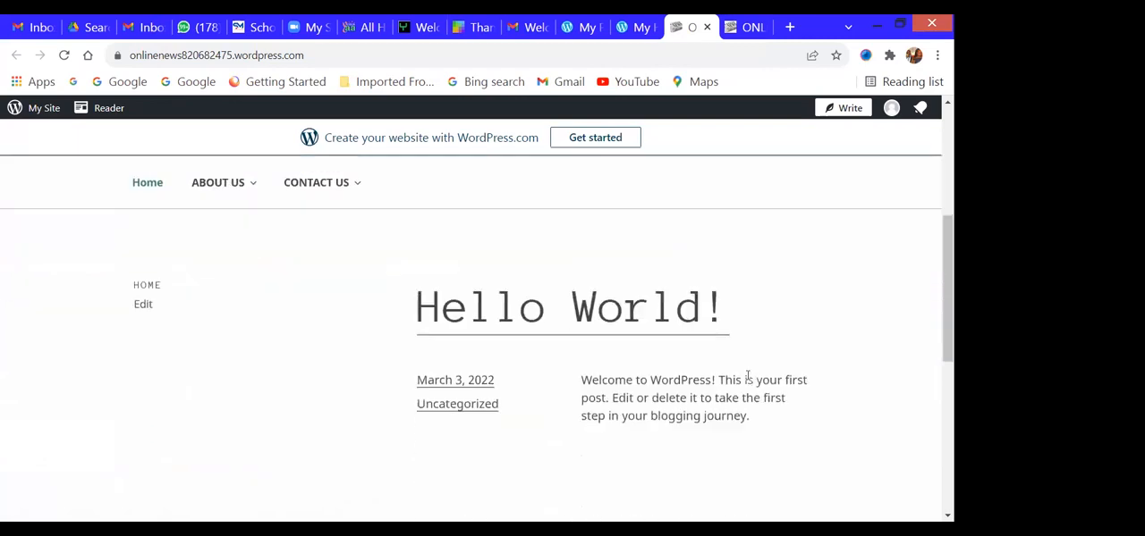
{"action": "scroll", "coordinate": [747, 379], "scroll_direction": "up", "scroll_amount": 5}
{"action": "scroll", "coordinate": [748, 379], "scroll_direction": "down", "scroll_amount": 3}
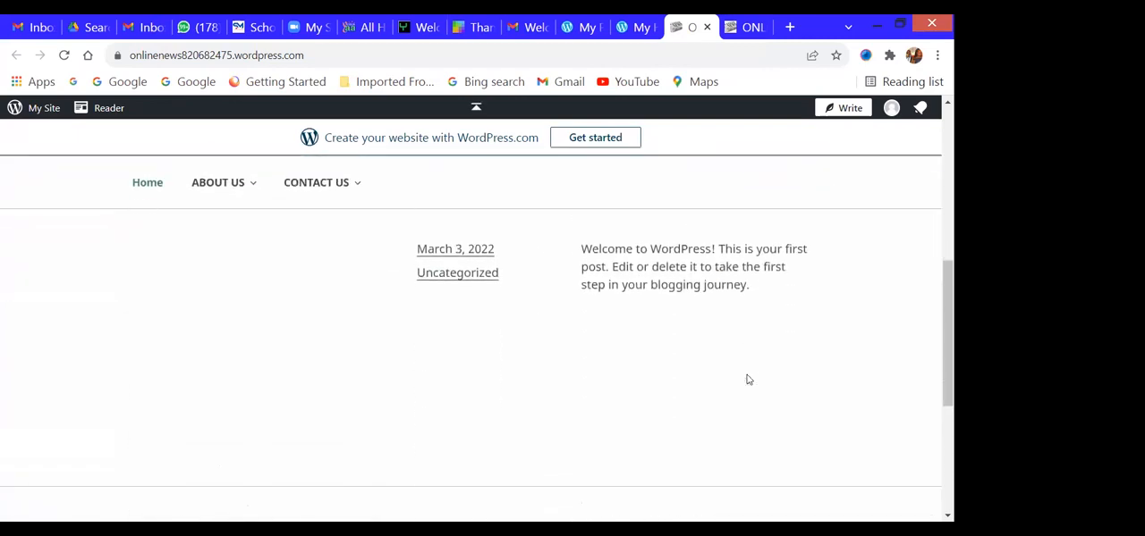
{"action": "scroll", "coordinate": [376, 339], "scroll_direction": "up", "scroll_amount": 3}
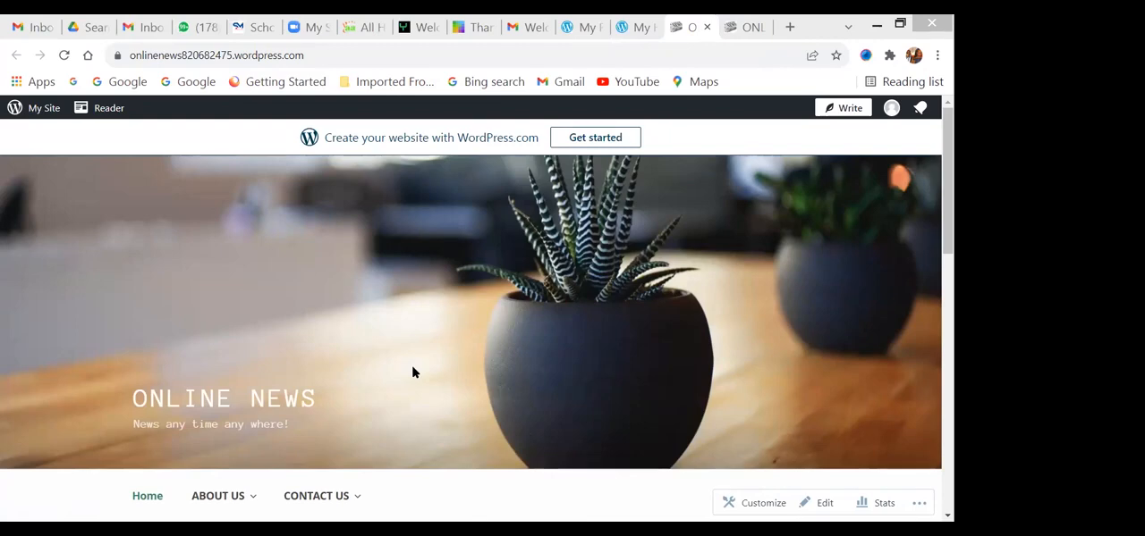
{"action": "left_click", "coordinate": [412, 369]}
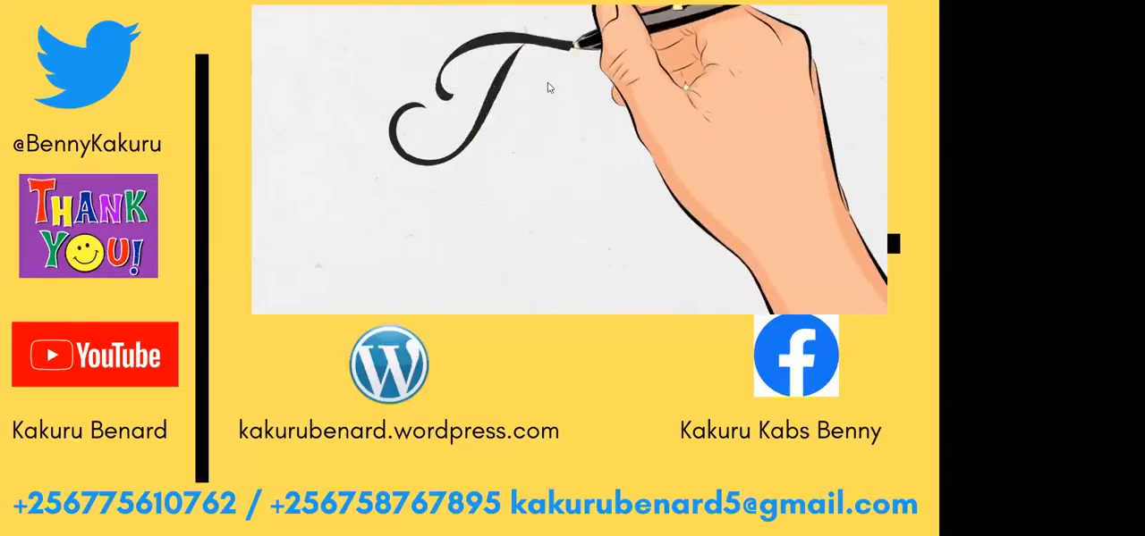